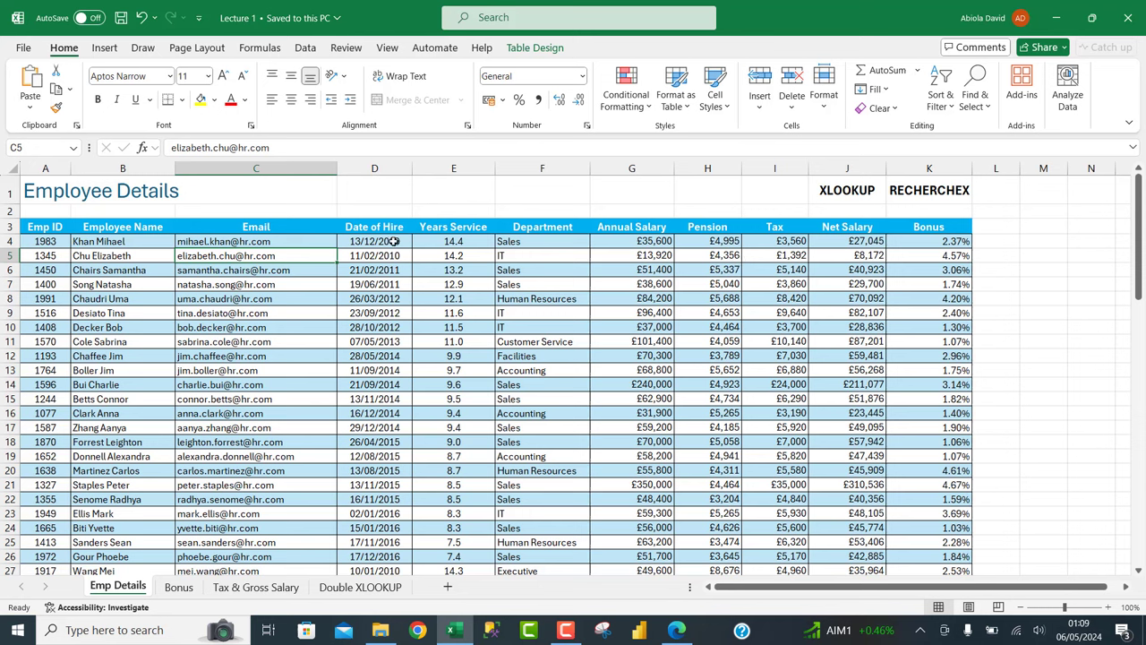
Review the employee details table's columns, from Emp ID and Employee Name through Annual Salary to Bonus.
left_click_drag(186, 228, 563, 409)
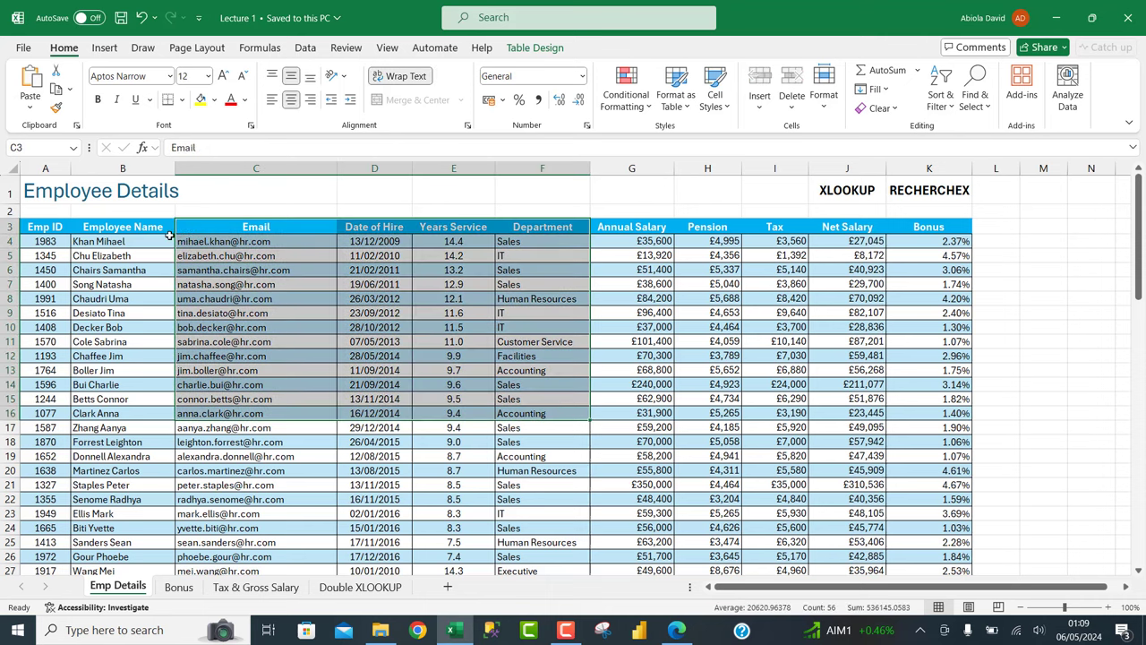
left_click(49, 229)
left_click(123, 232)
left_click(258, 254)
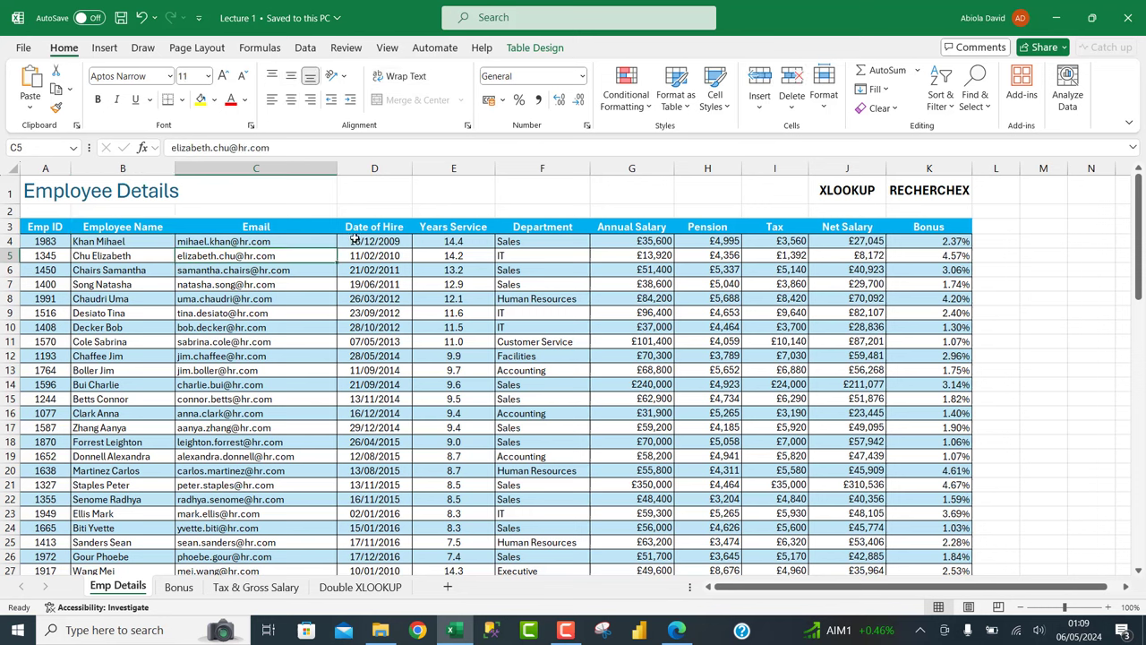
left_click_drag(622, 230, 931, 398)
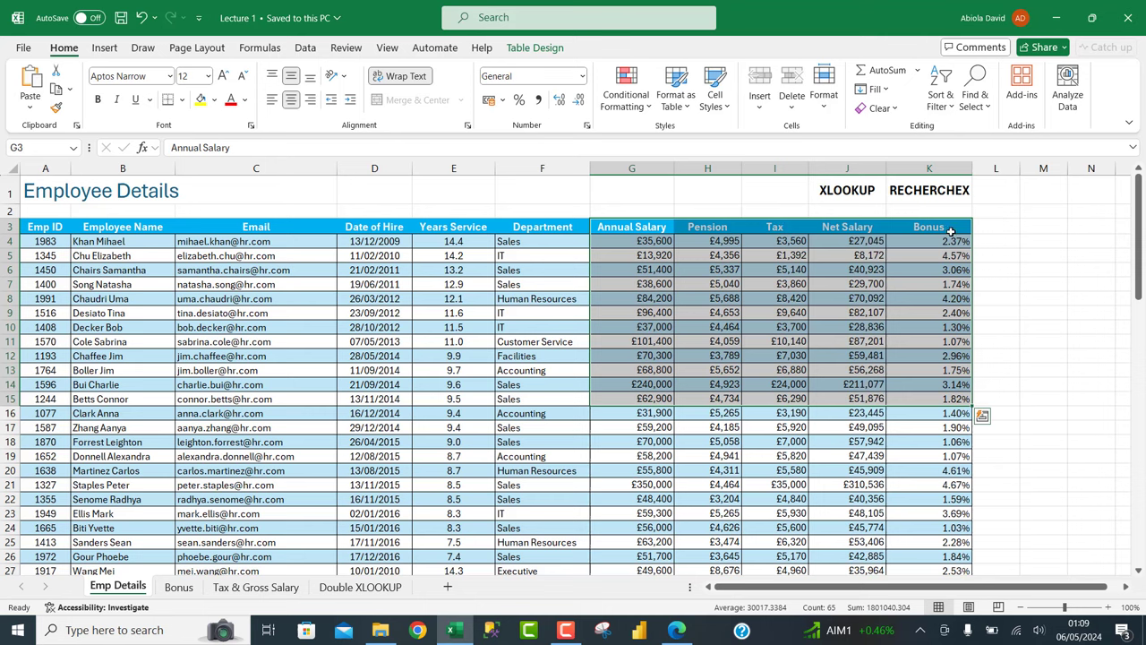
left_click(618, 311)
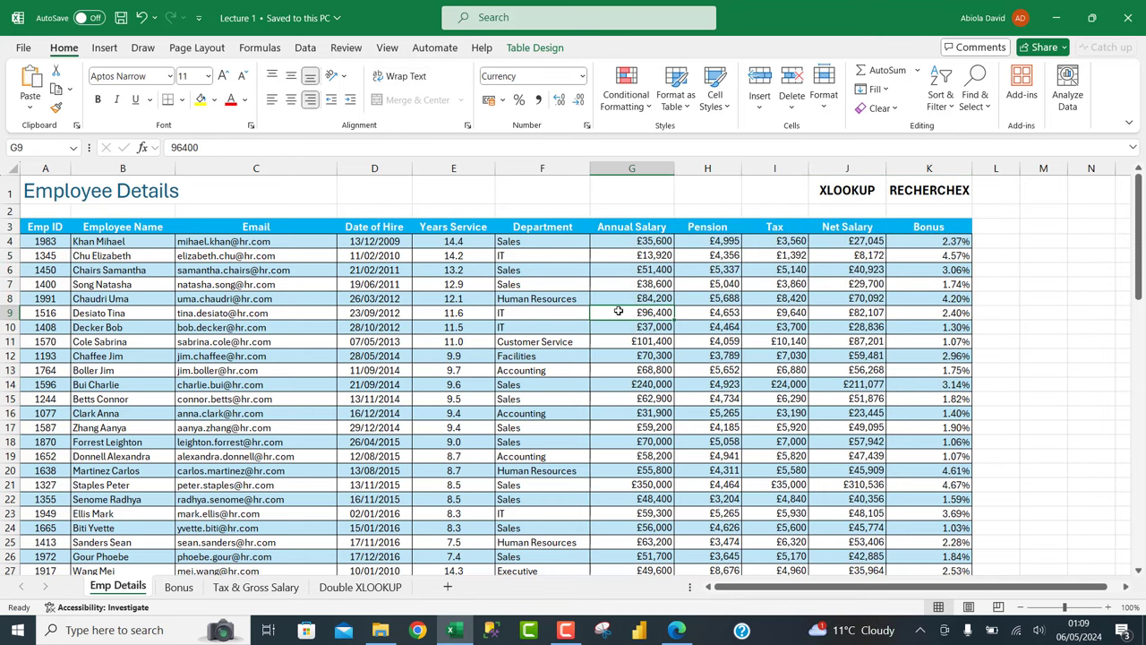
Review the employee names and annual salaries on the Bonus sheet and return to the Emp Details sheet.
left_click(179, 588)
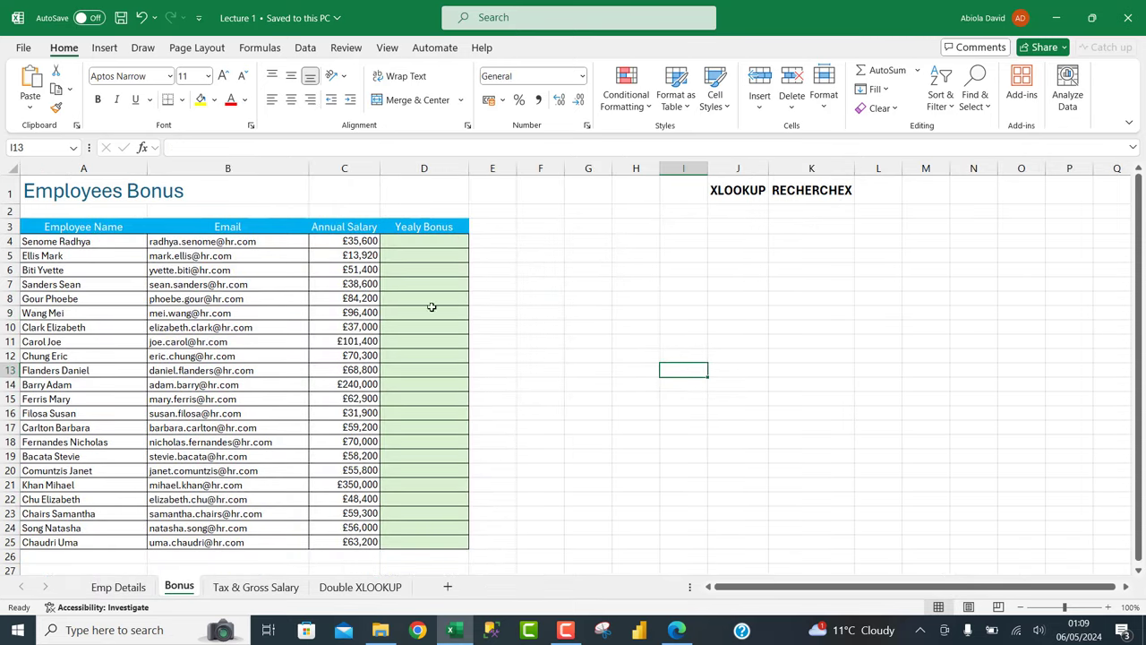
left_click_drag(80, 243, 89, 514)
left_click_drag(340, 241, 351, 527)
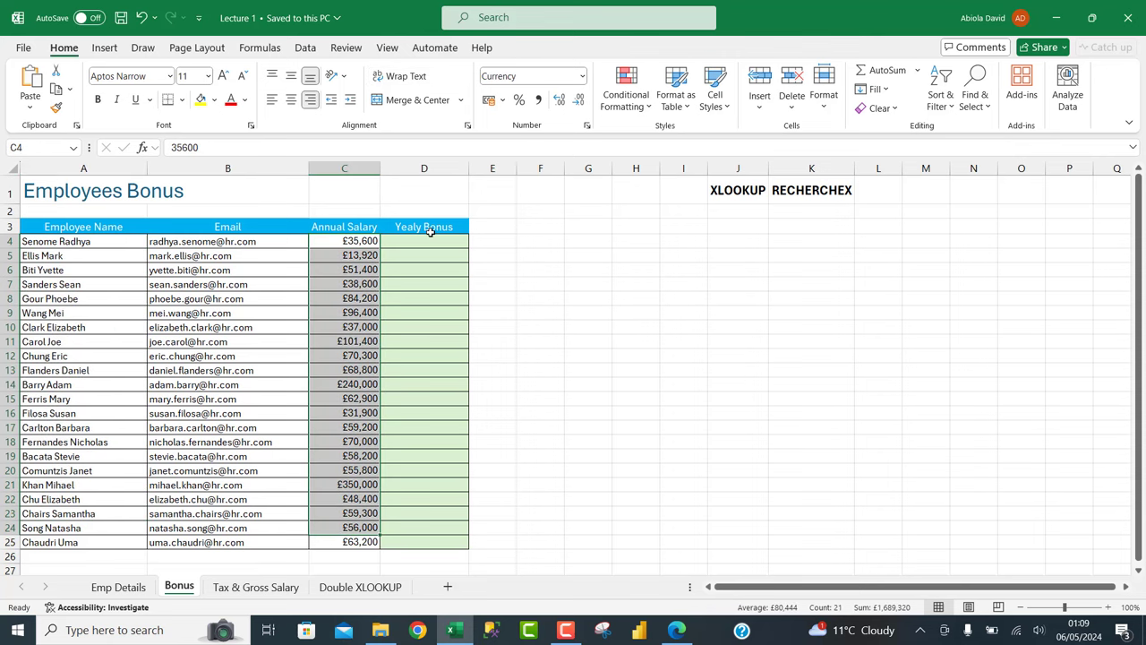
left_click(118, 587)
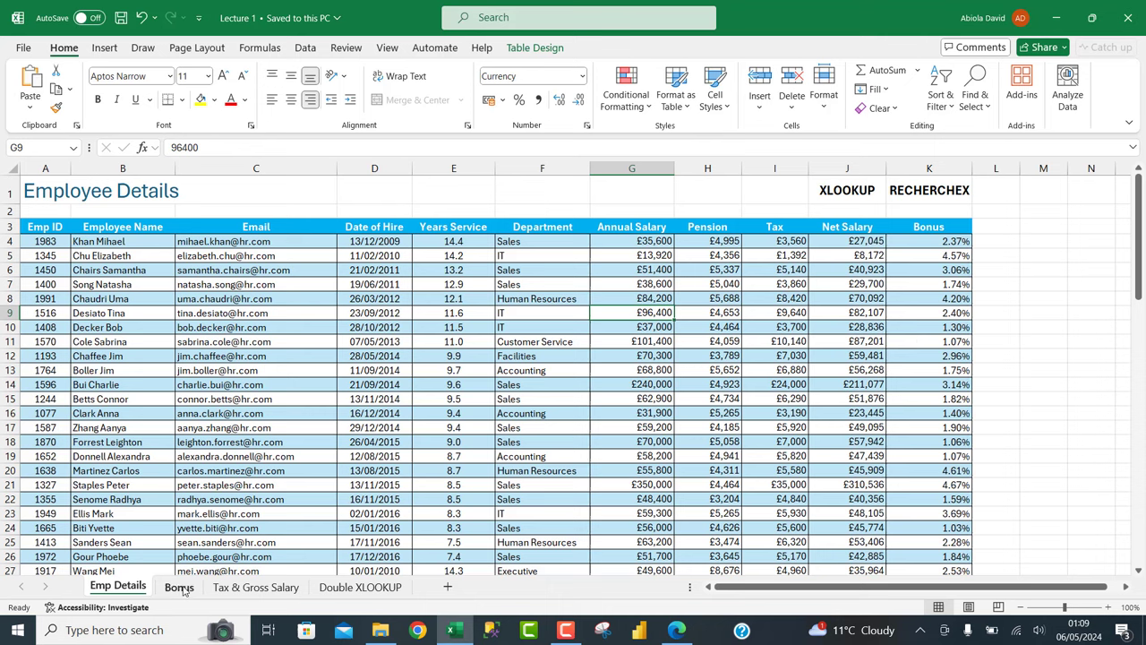
key("ctrl+a")
left_click_drag(967, 240, 967, 397)
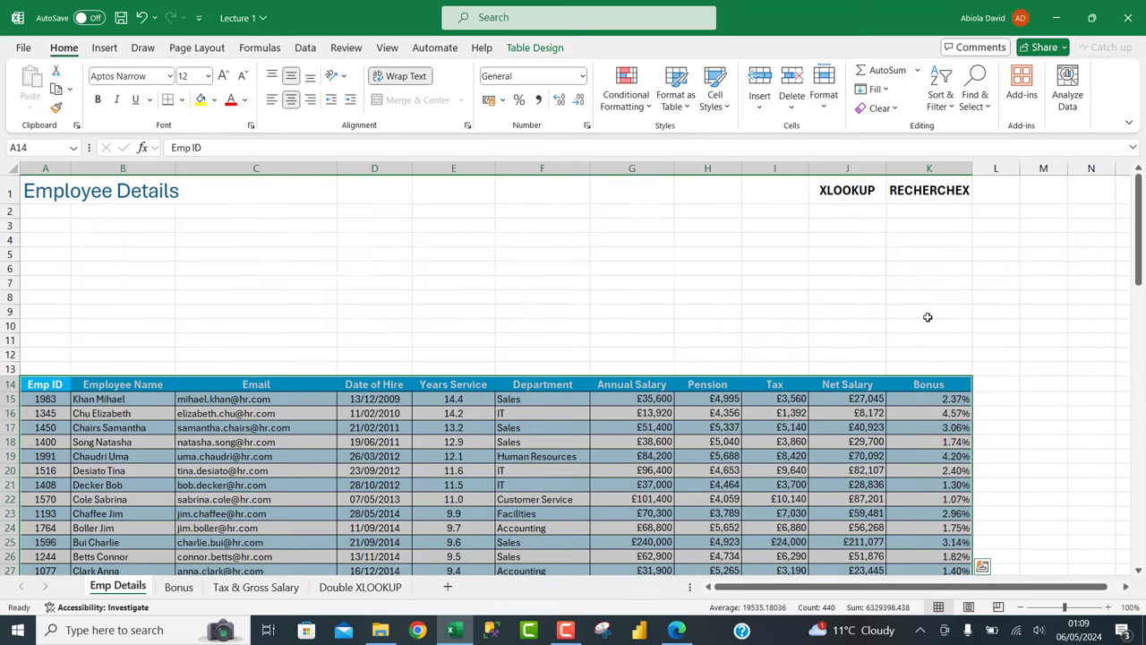
key("ctrl+z")
Check the table name assigned to the employee details table.
left_click(515, 296)
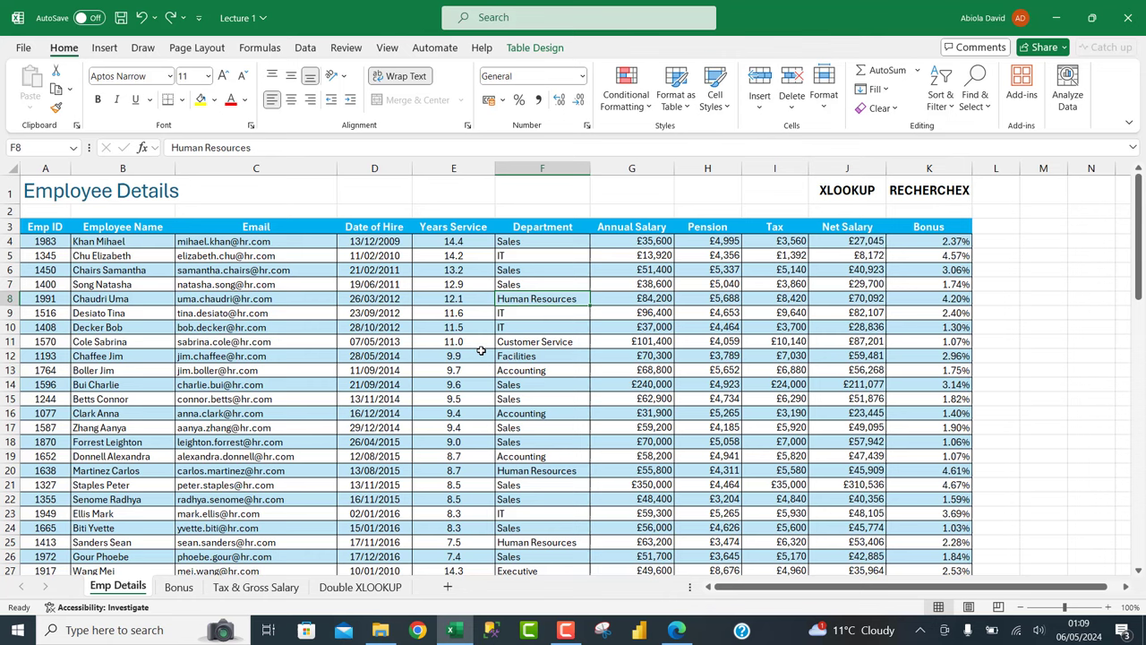
left_click(533, 47)
left_click(38, 89)
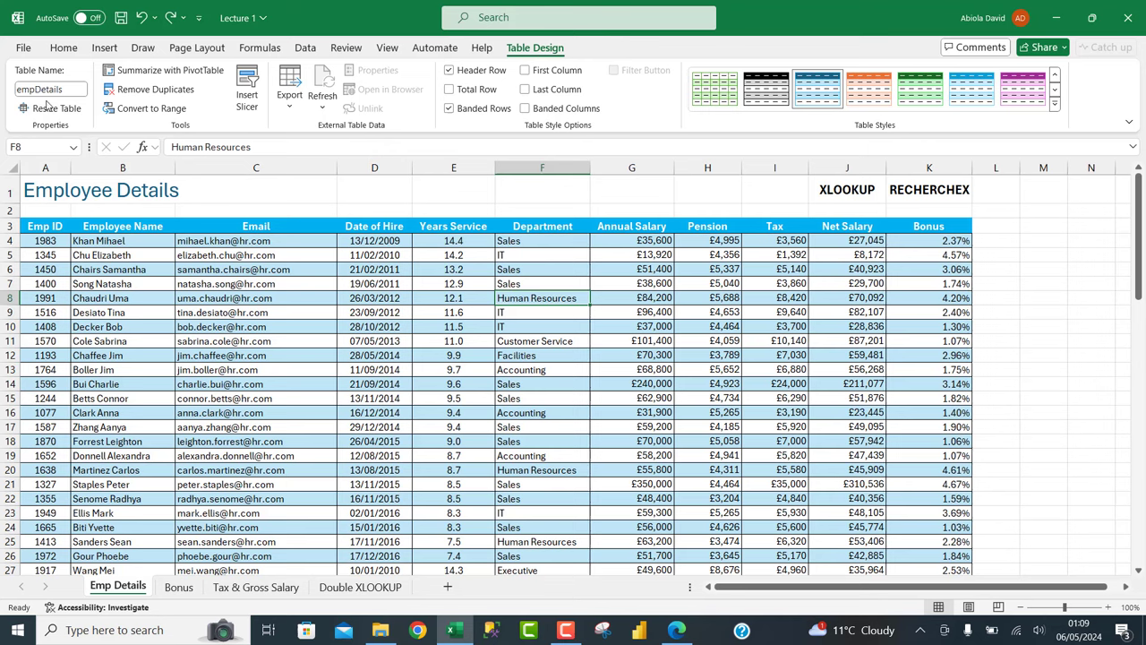
In cell D4 of the Bonus sheet, start an XLOOKUP formula with lookup value A4 and lookup array empDetails[Employee Name].
left_click(178, 587)
left_click(399, 240)
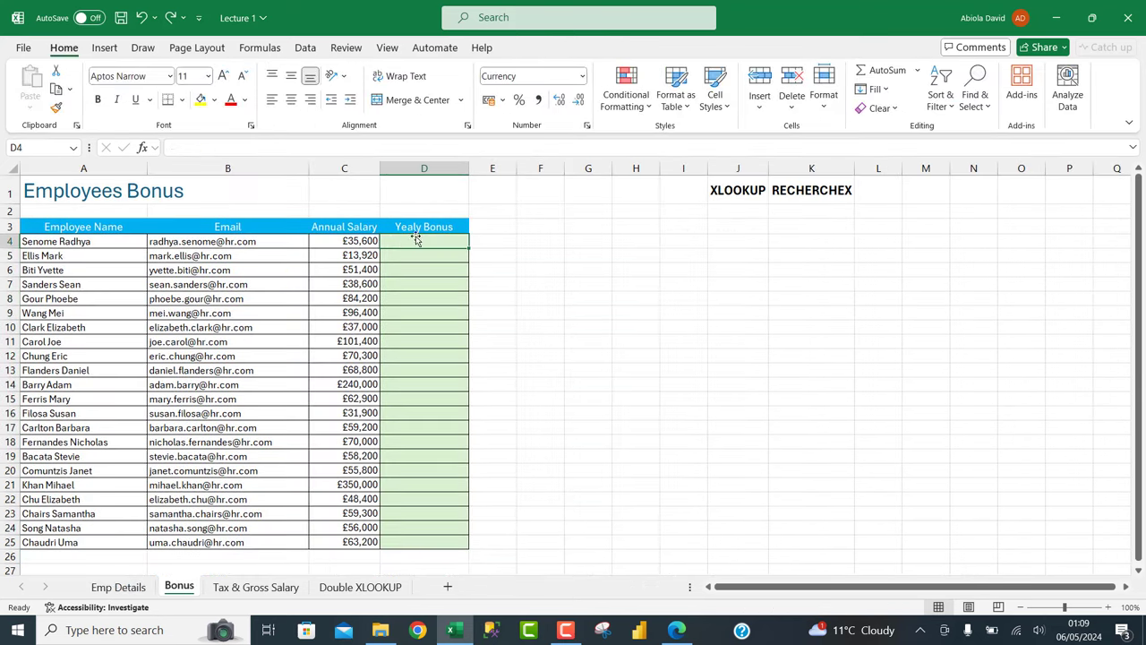
type("=XLOOKUP(")
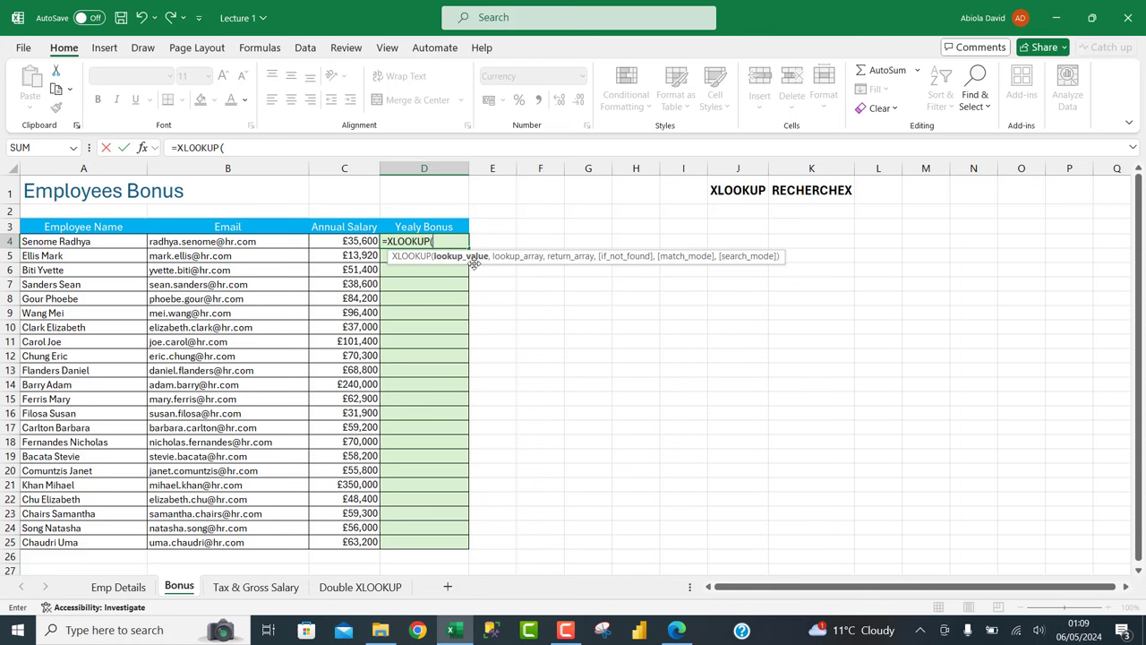
left_click(112, 239)
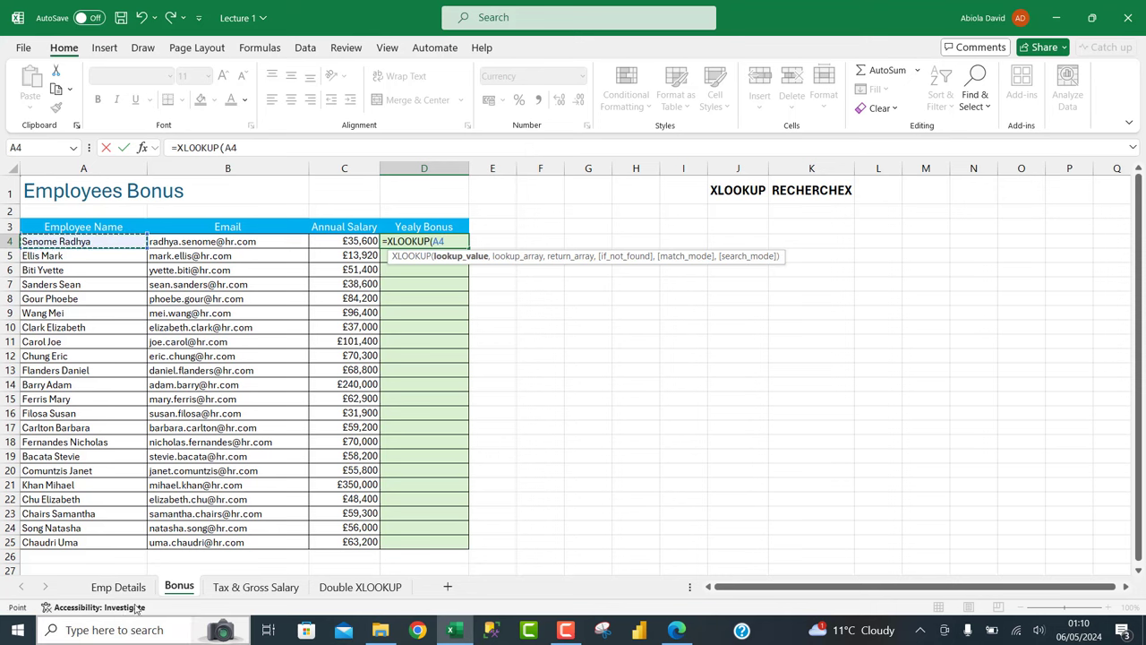
type(",")
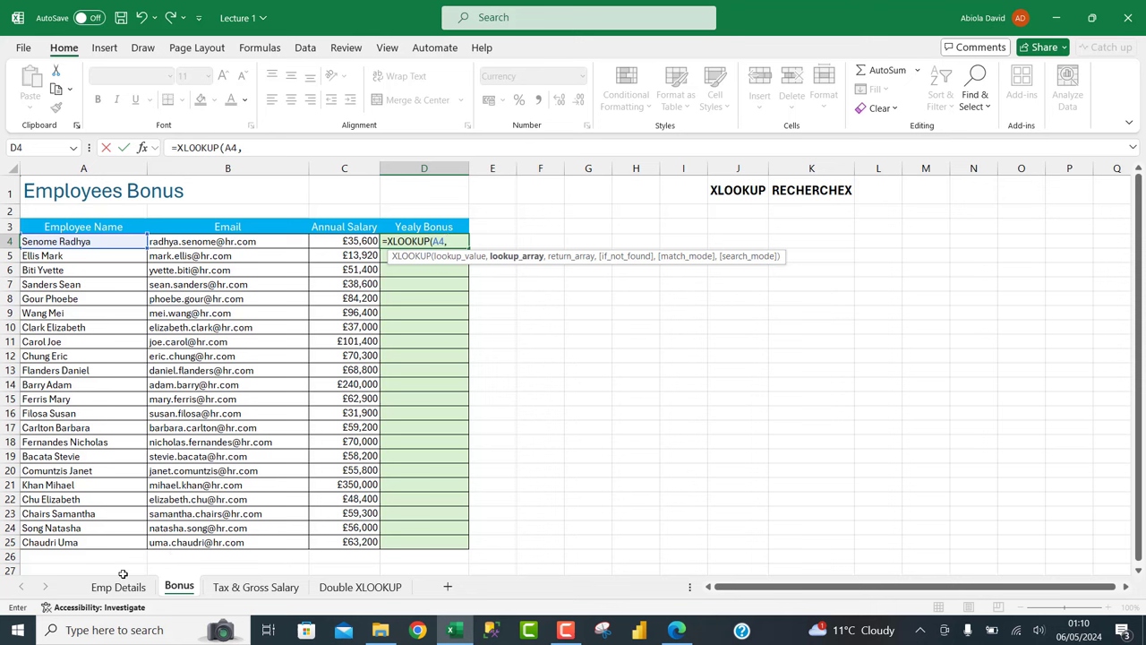
type("em")
key("Tab")
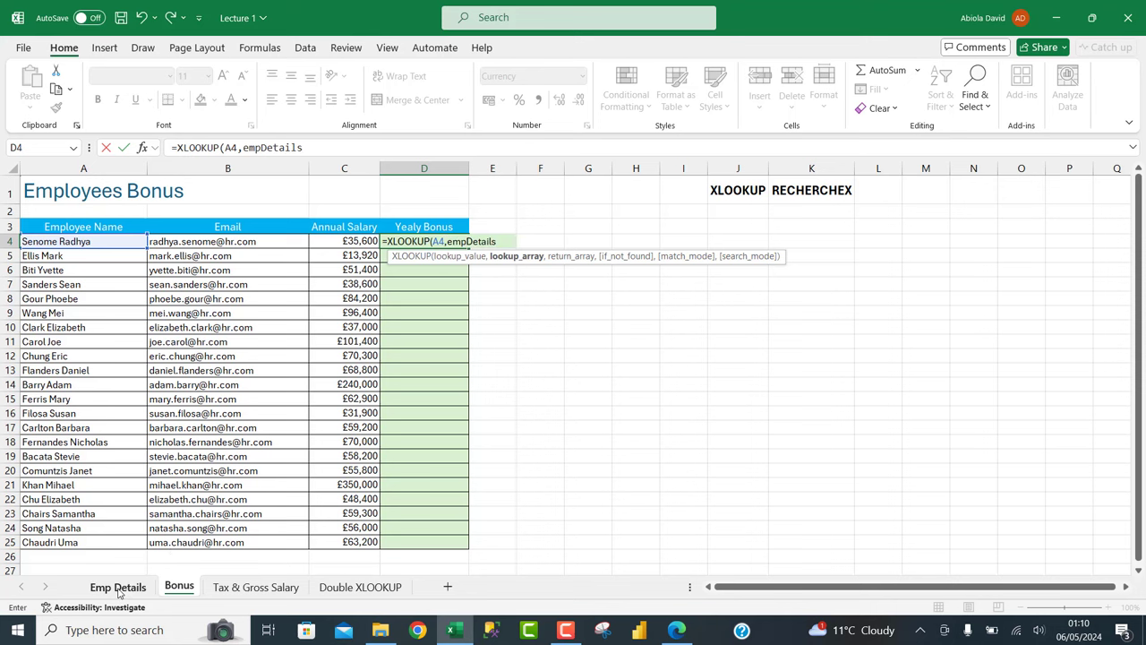
type("[")
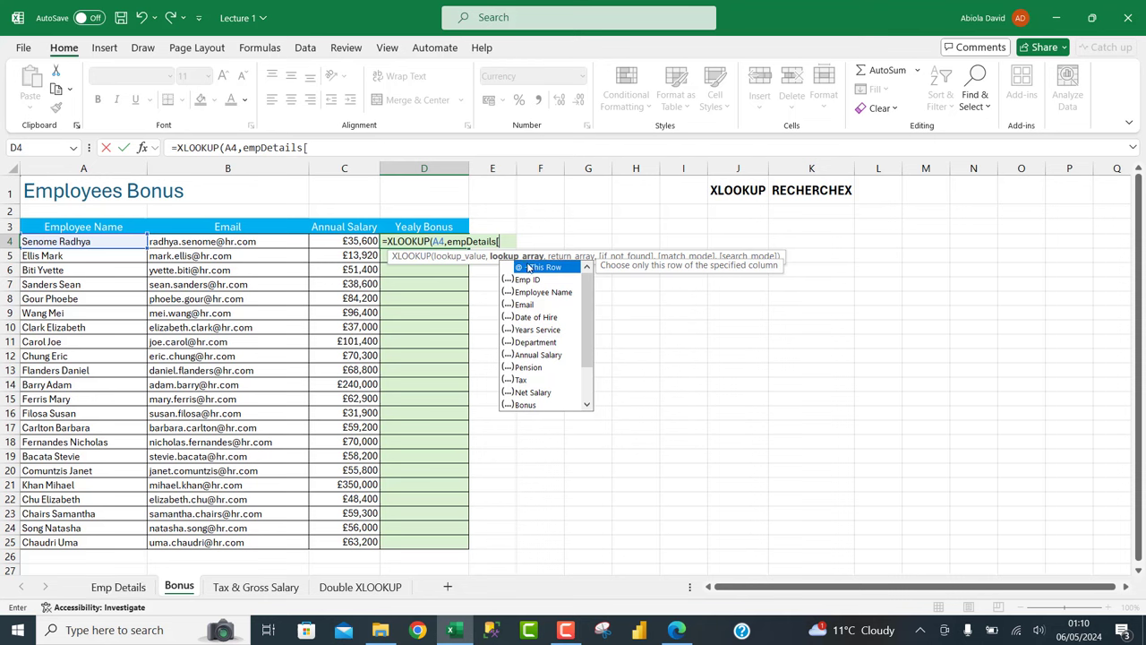
double_click(543, 292)
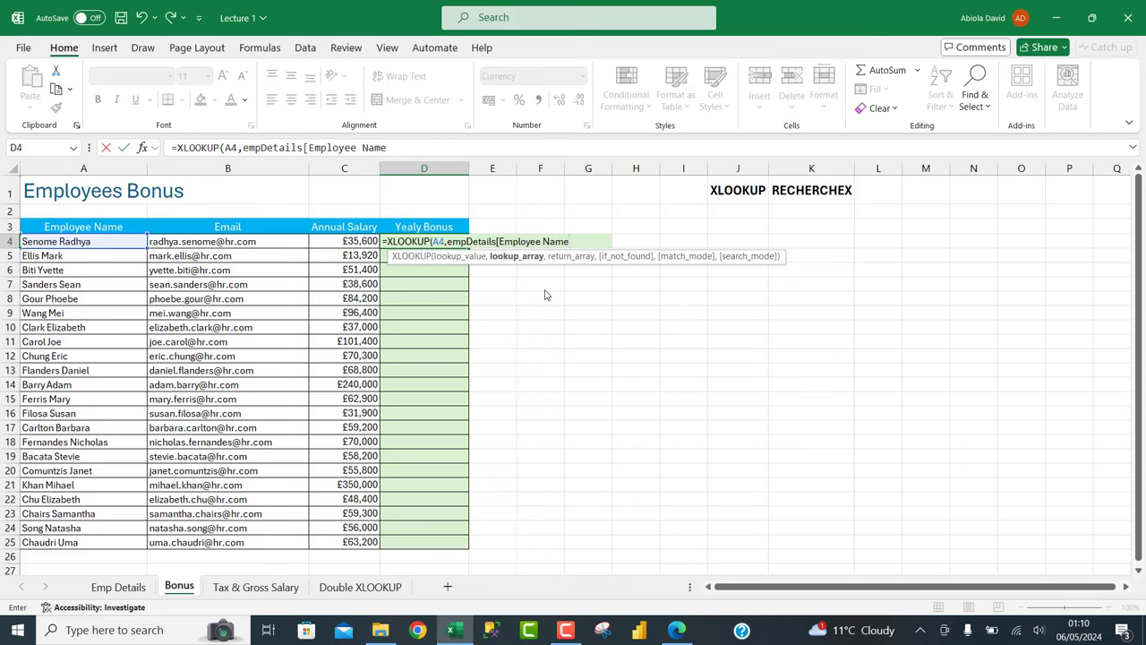
type(",")
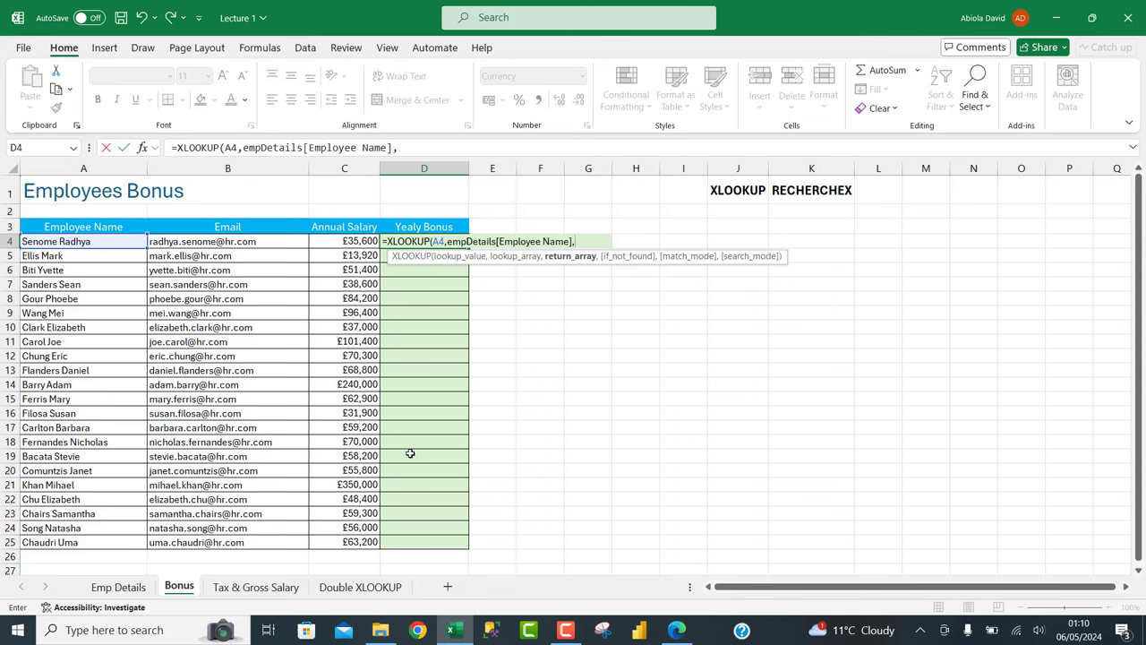
Complete the D4 XLOOKUP formula with empDetails[Bonus] as the return array and fill it down to D25.
type("empDetails")
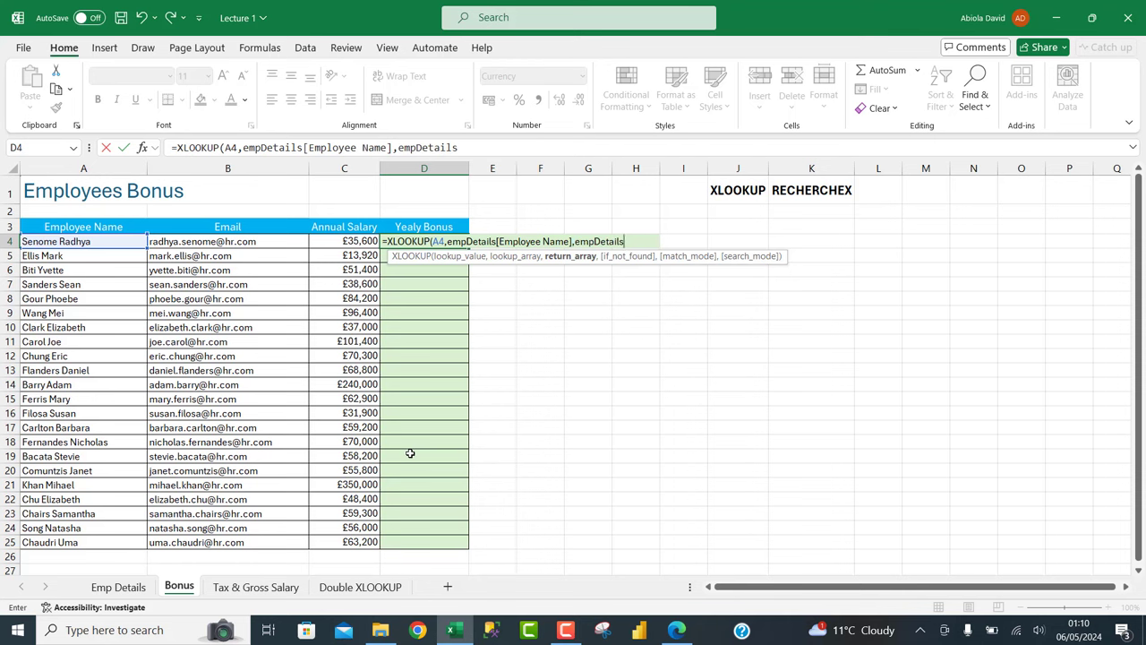
type("[")
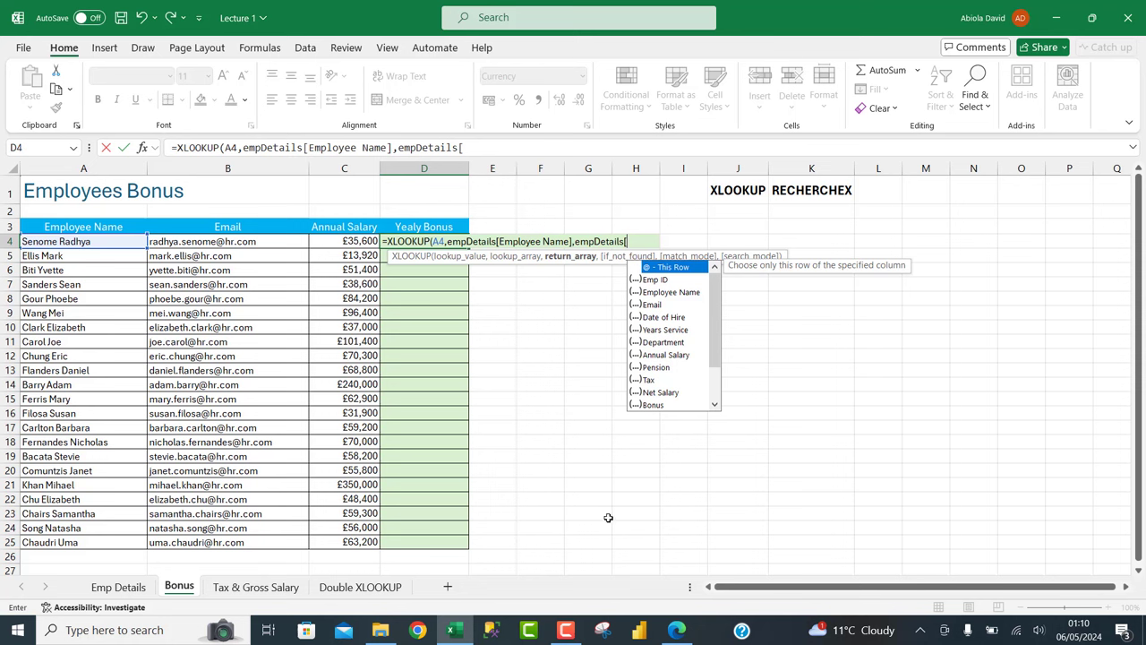
left_click(671, 408)
double_click(670, 408)
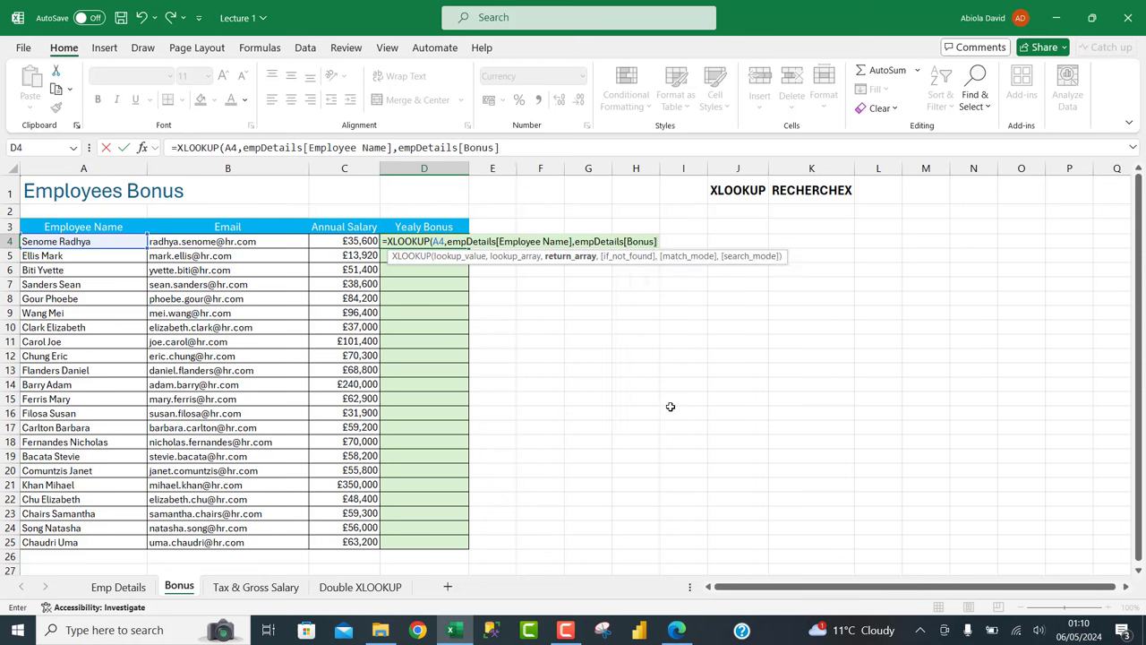
type(")")
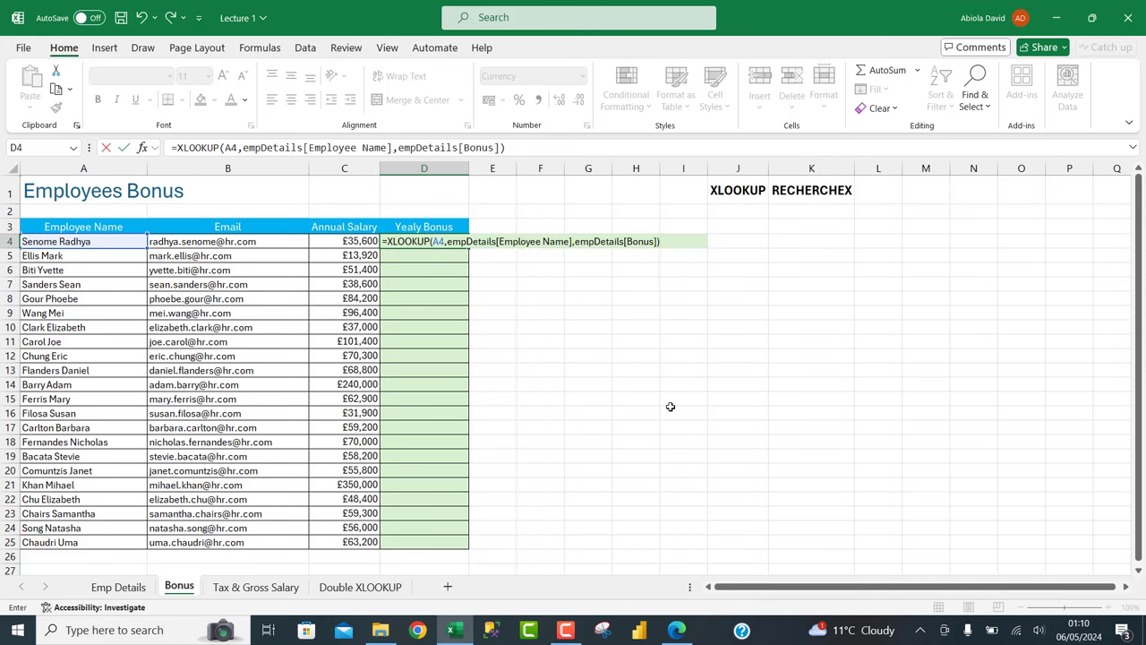
key("ctrl+Return")
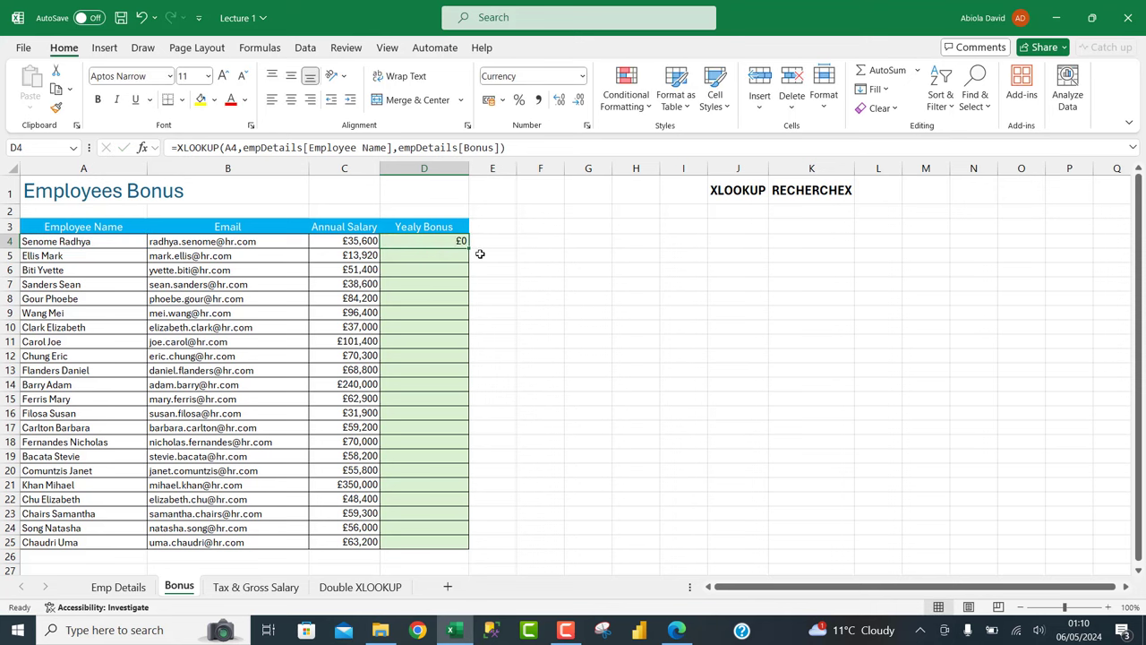
double_click(470, 250)
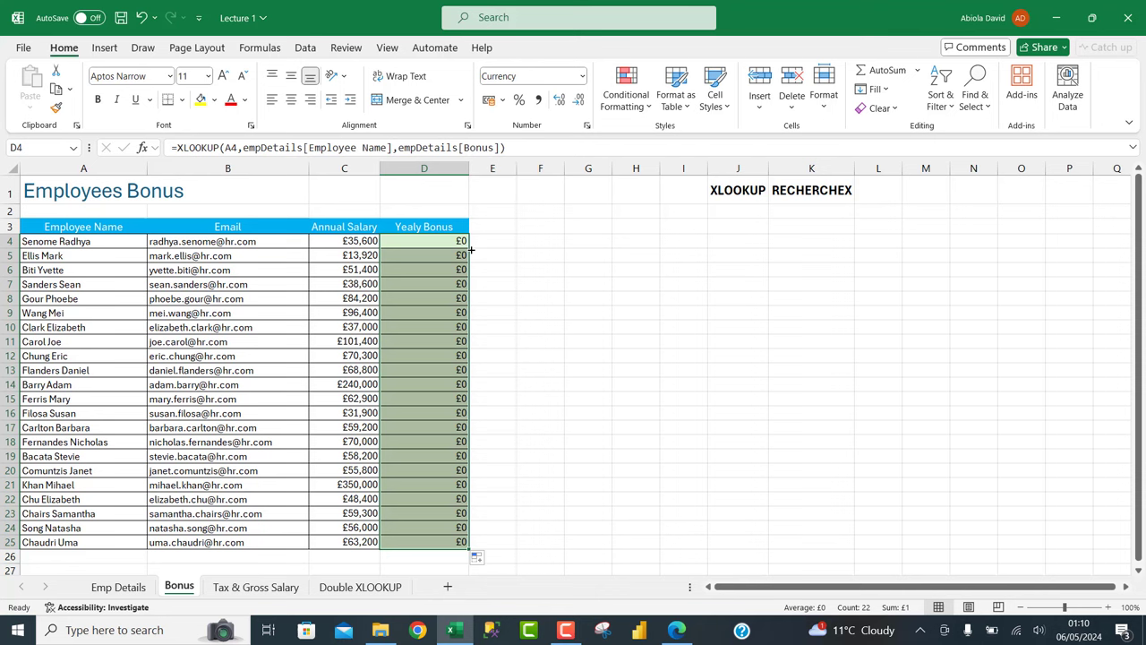
Multiply the XLOOKUP result by the annual salary in C4 and apply the formula to all of D4:D25.
left_click(529, 149)
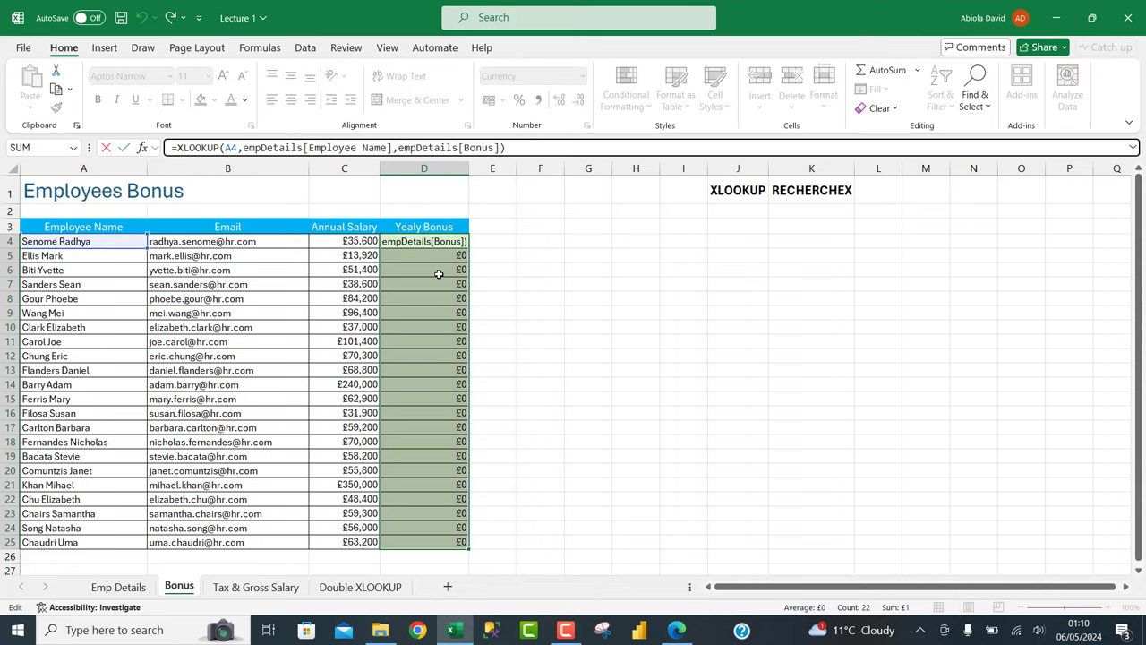
type("*")
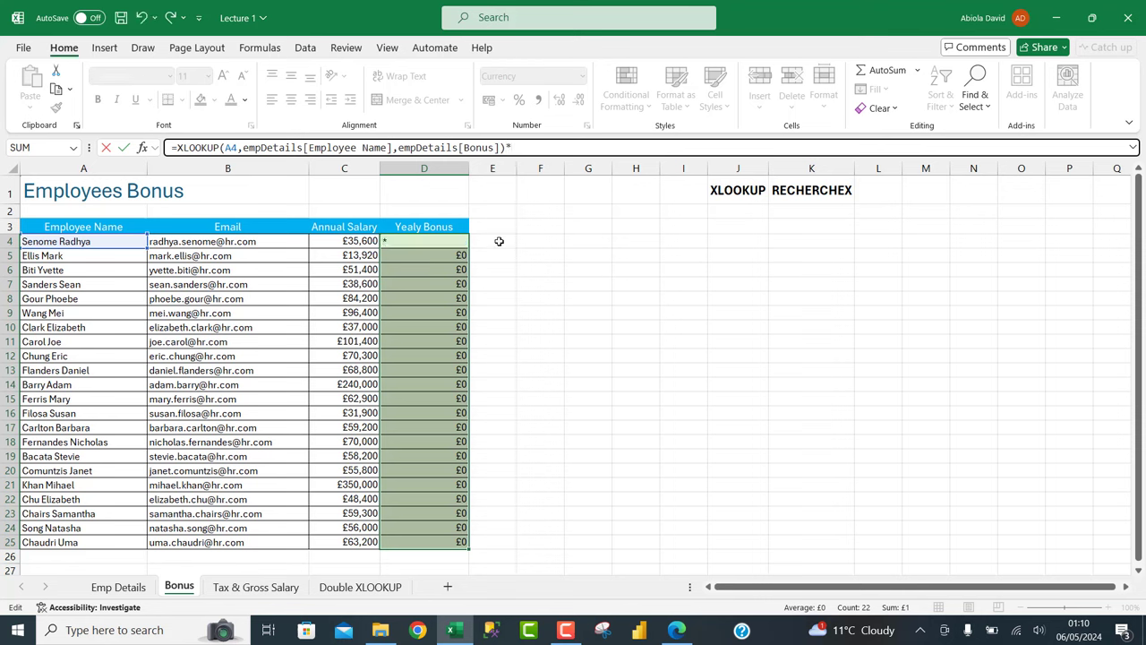
left_click(351, 241)
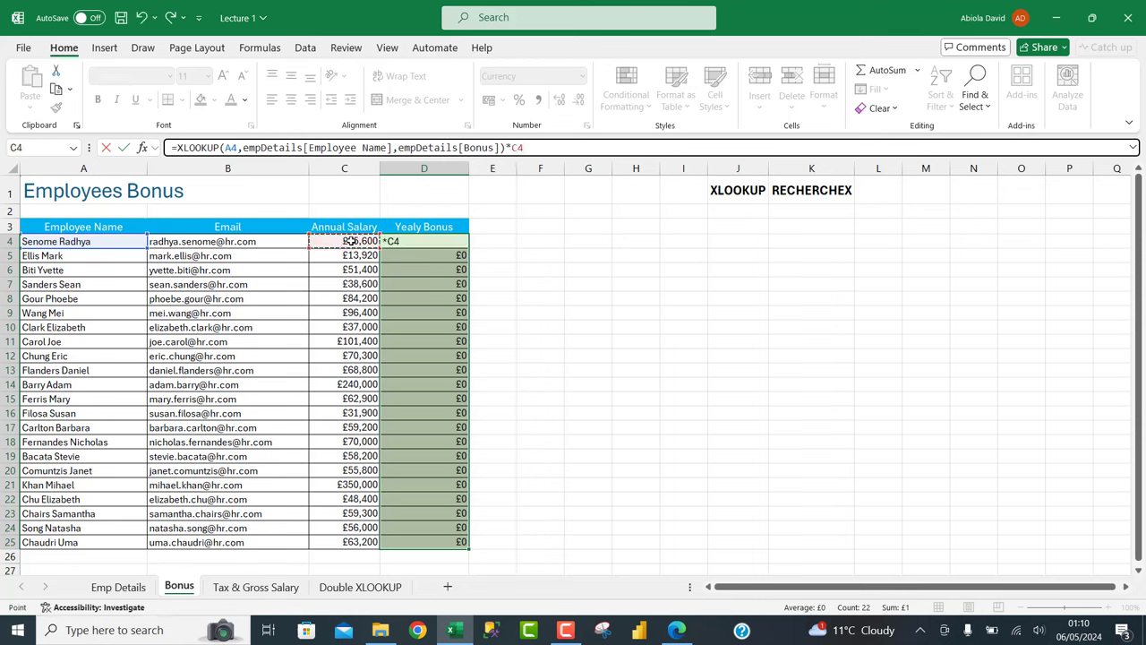
key("ctrl+Return")
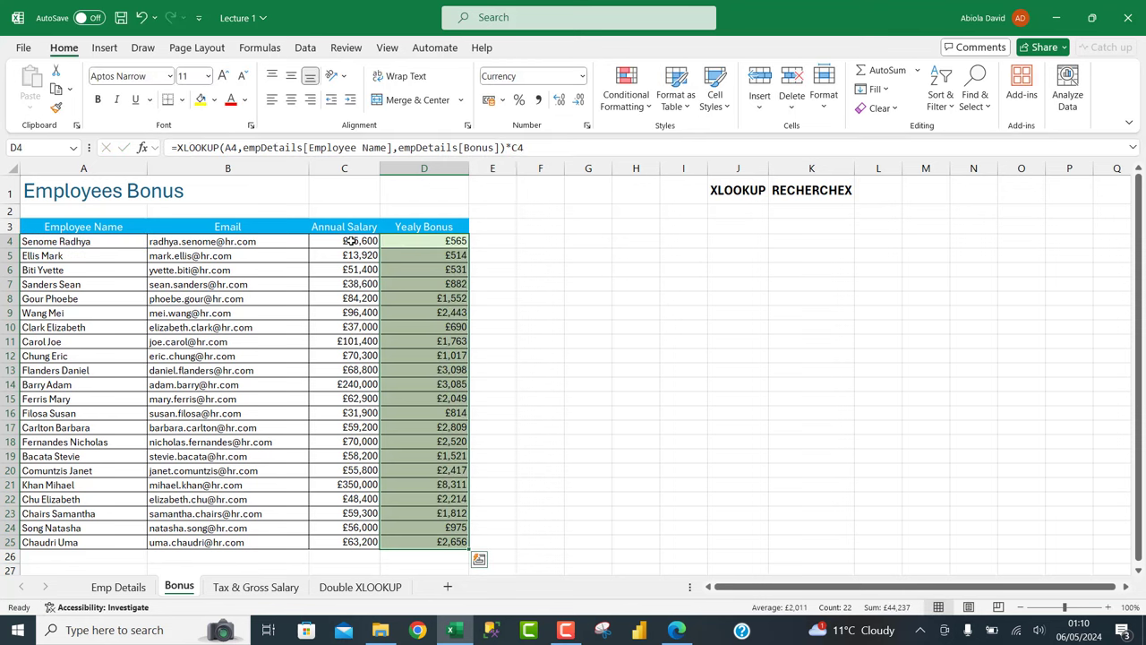
Check the yearly bonus formulas in column D against the employee names and annual salaries.
left_click(406, 241)
left_click(419, 259)
left_click(426, 295)
left_click(428, 340)
left_click(101, 255)
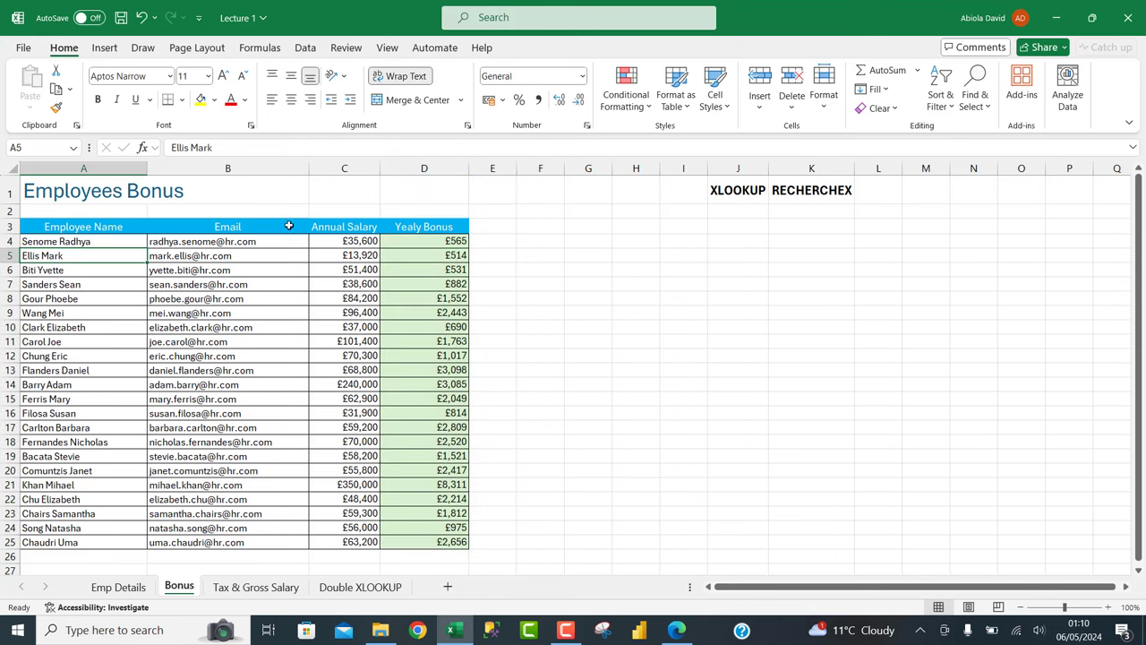
left_click_drag(348, 252, 331, 443)
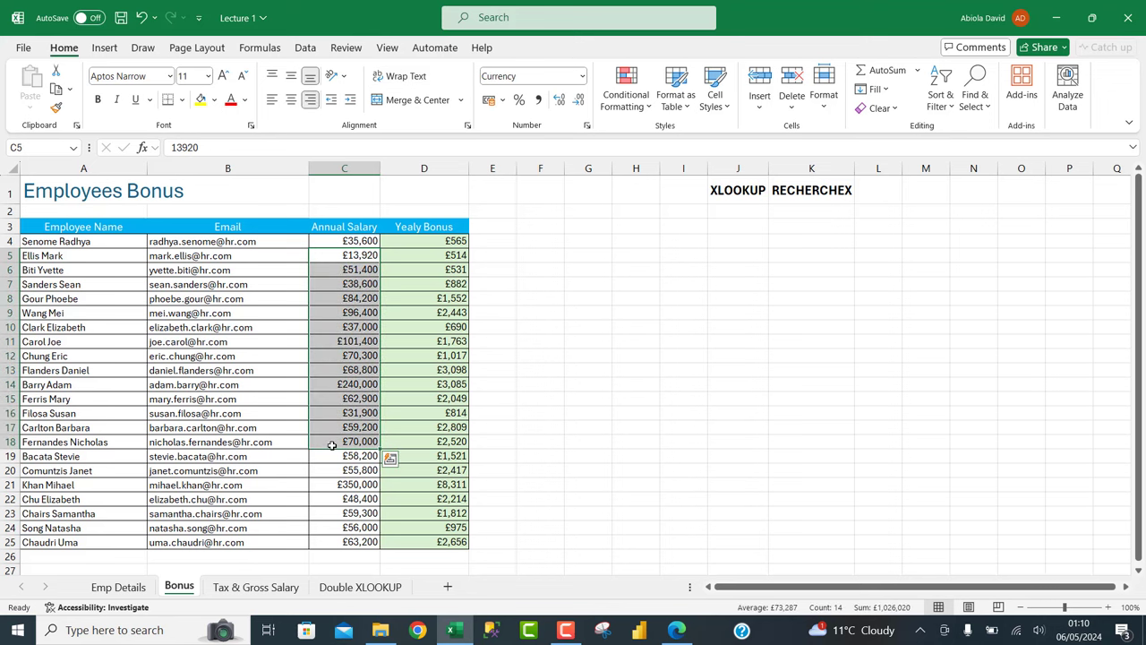
left_click(413, 484)
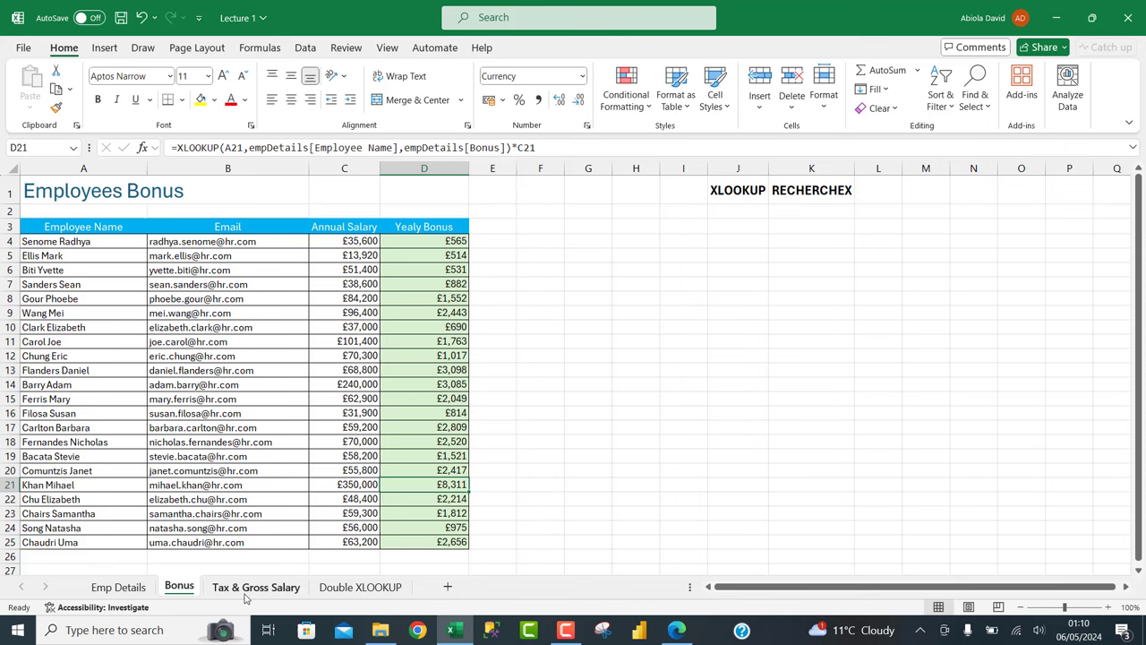
Examine the Employee Name, Pension, Tax and Net Salary columns on the Tax & Gross Salary sheet.
left_click(257, 587)
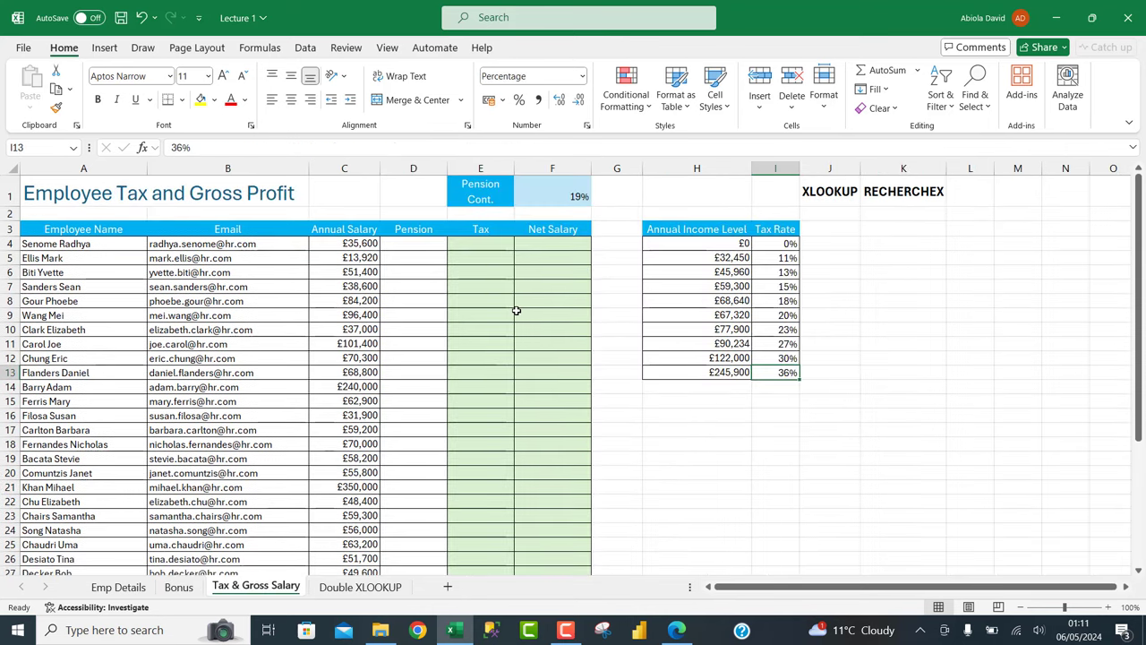
left_click_drag(422, 240, 413, 432)
left_click_drag(115, 240, 119, 521)
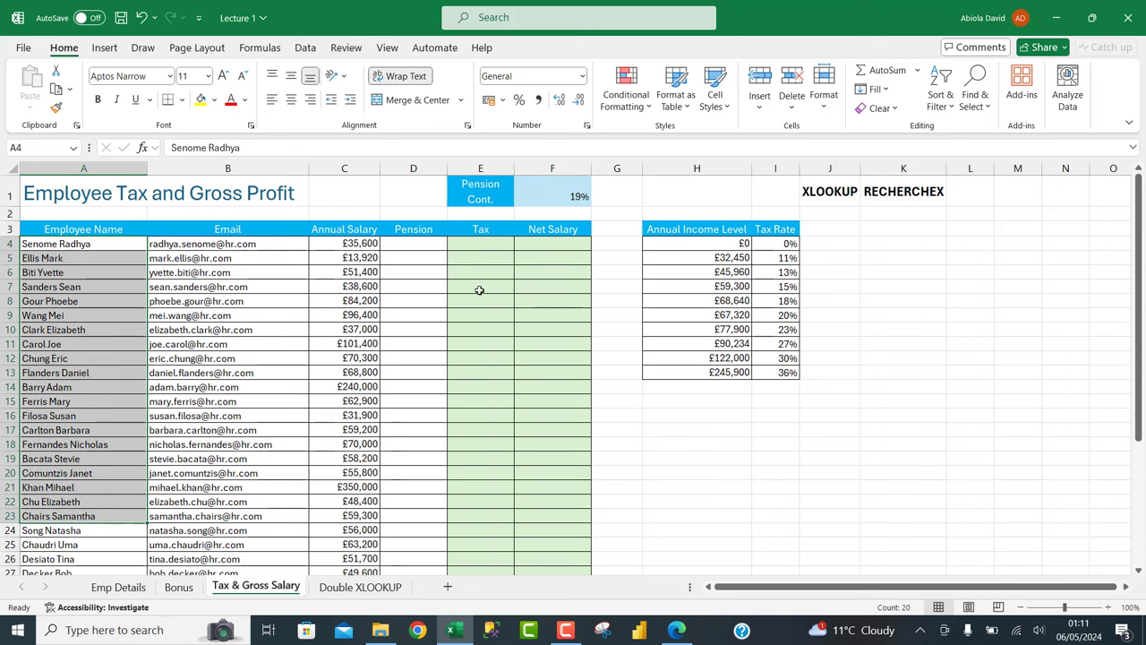
left_click(476, 242)
left_click_drag(476, 243, 485, 460)
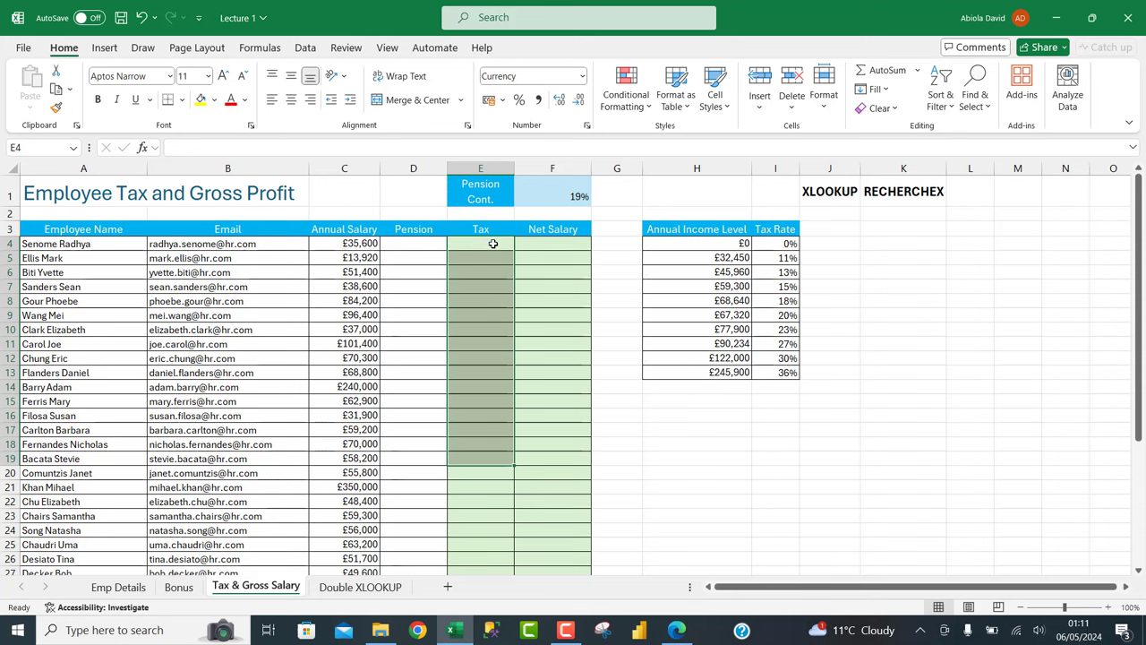
left_click_drag(570, 240, 564, 410)
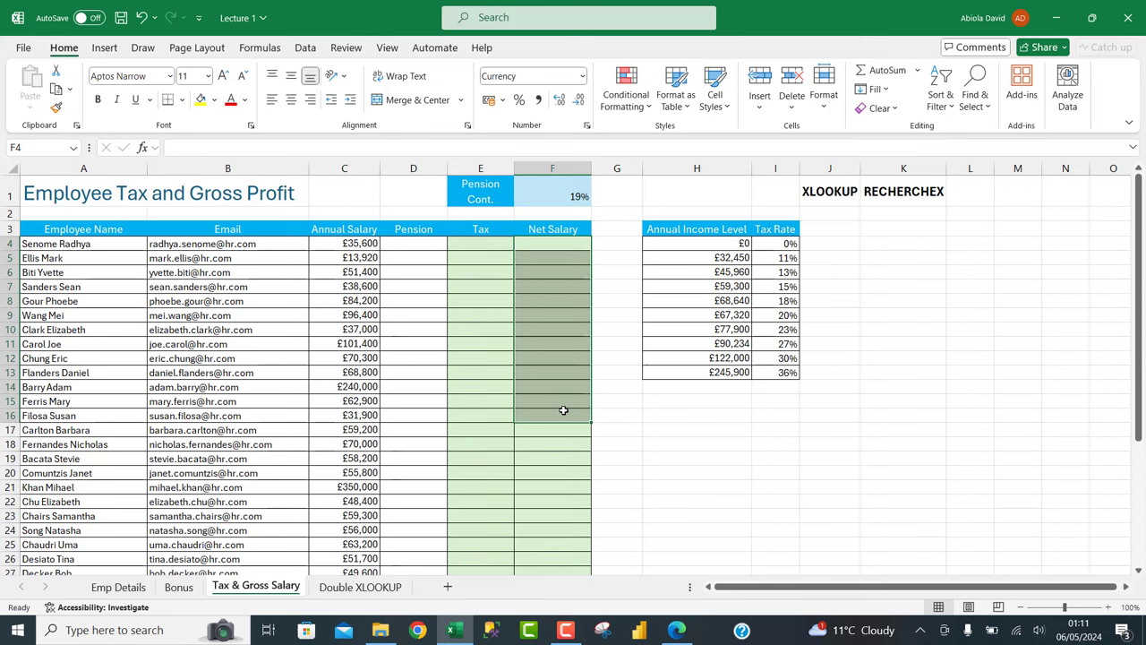
Calculate the pension in D4 with =C4*$F$1 and fill the formula down the Pension column.
left_click_drag(409, 230, 413, 401)
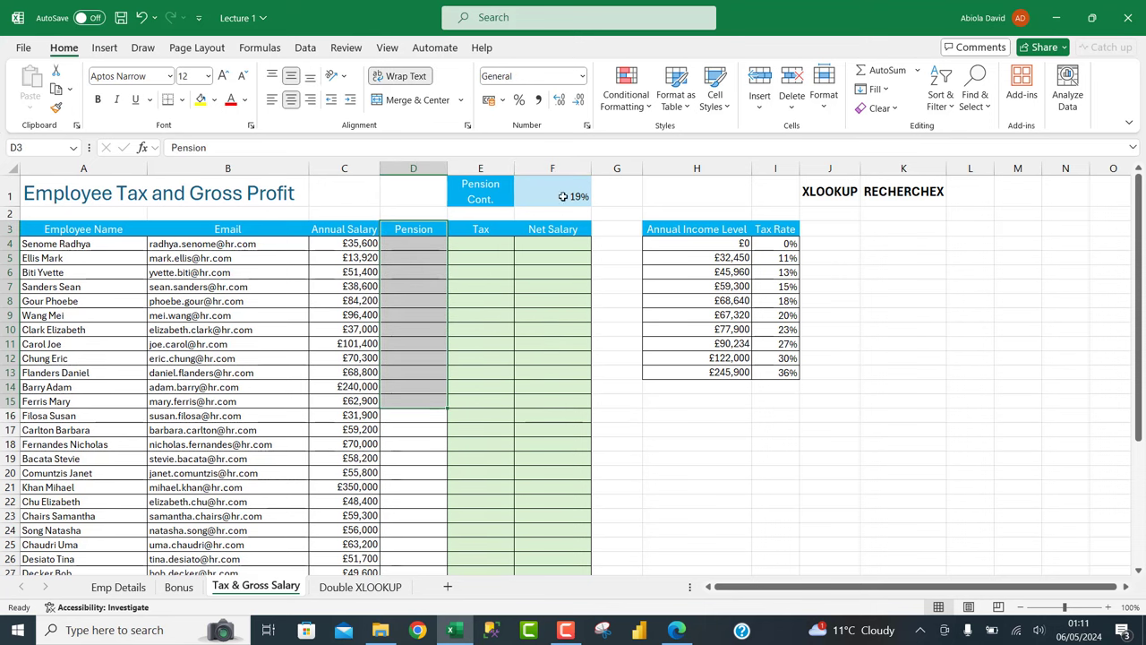
left_click(560, 195)
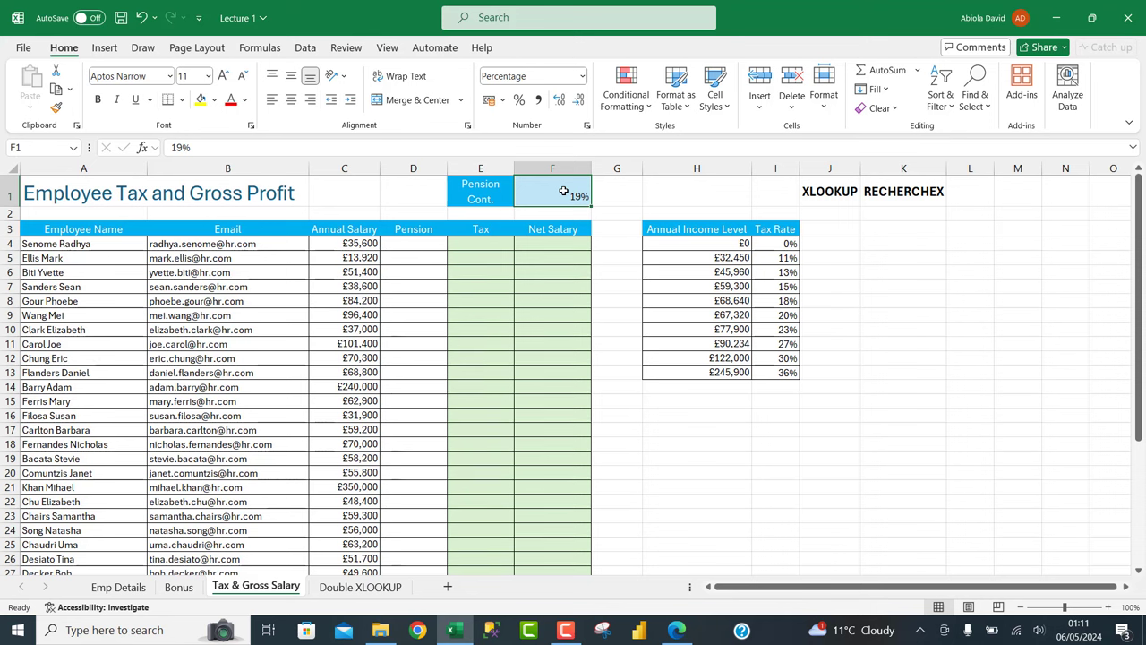
left_click(424, 242)
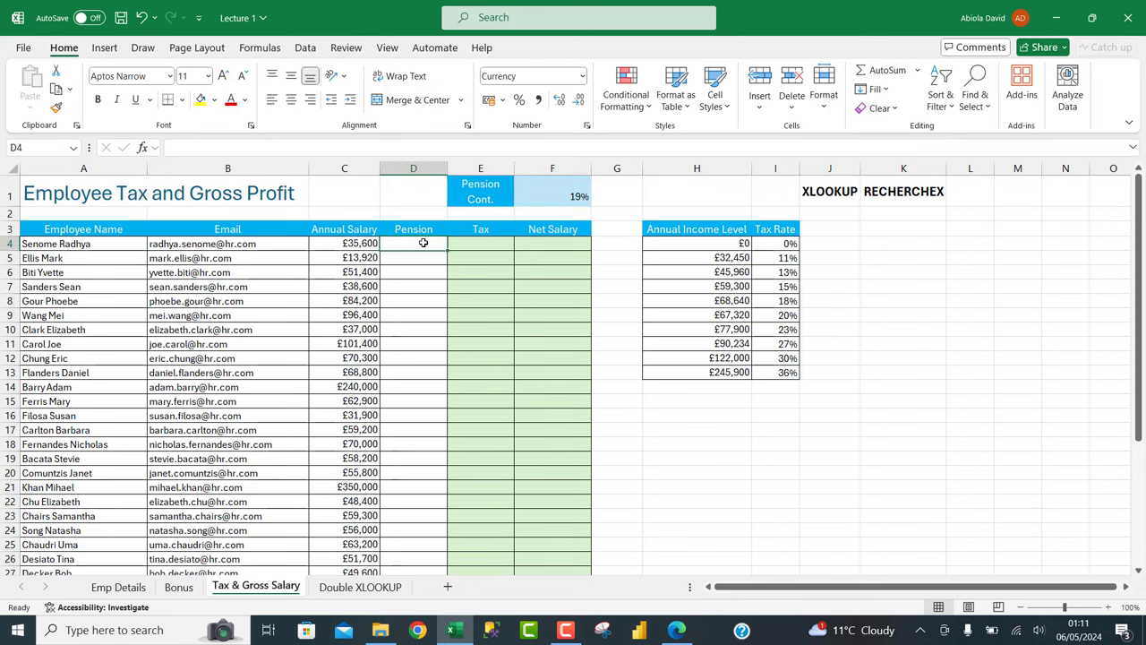
type("=")
left_click(352, 247)
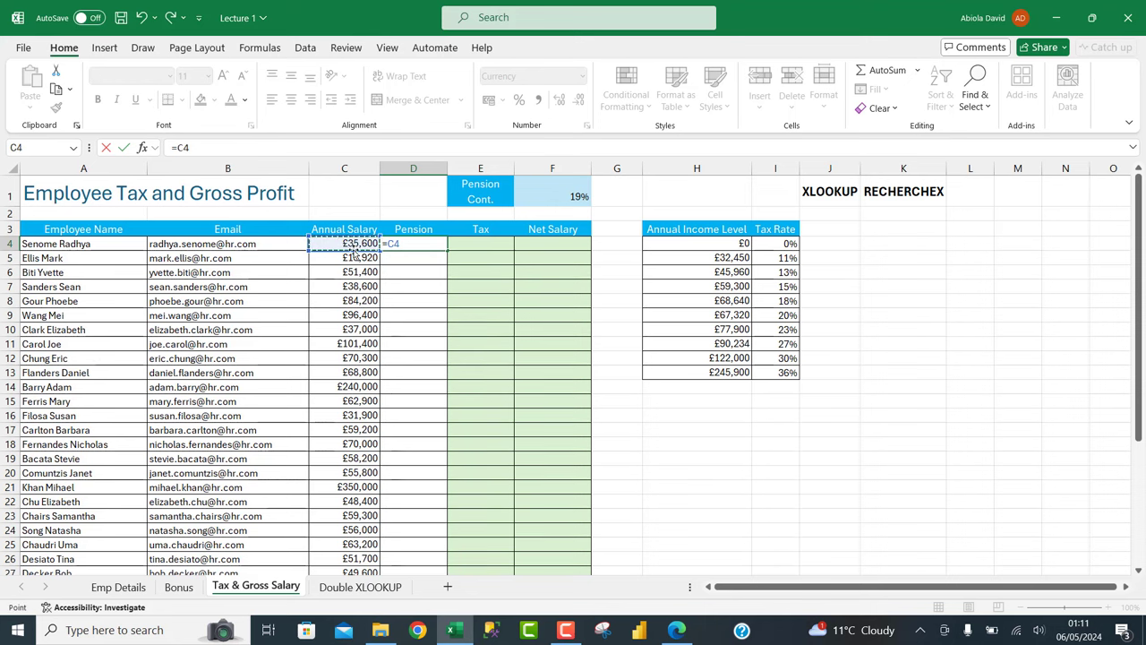
type("*")
left_click(570, 195)
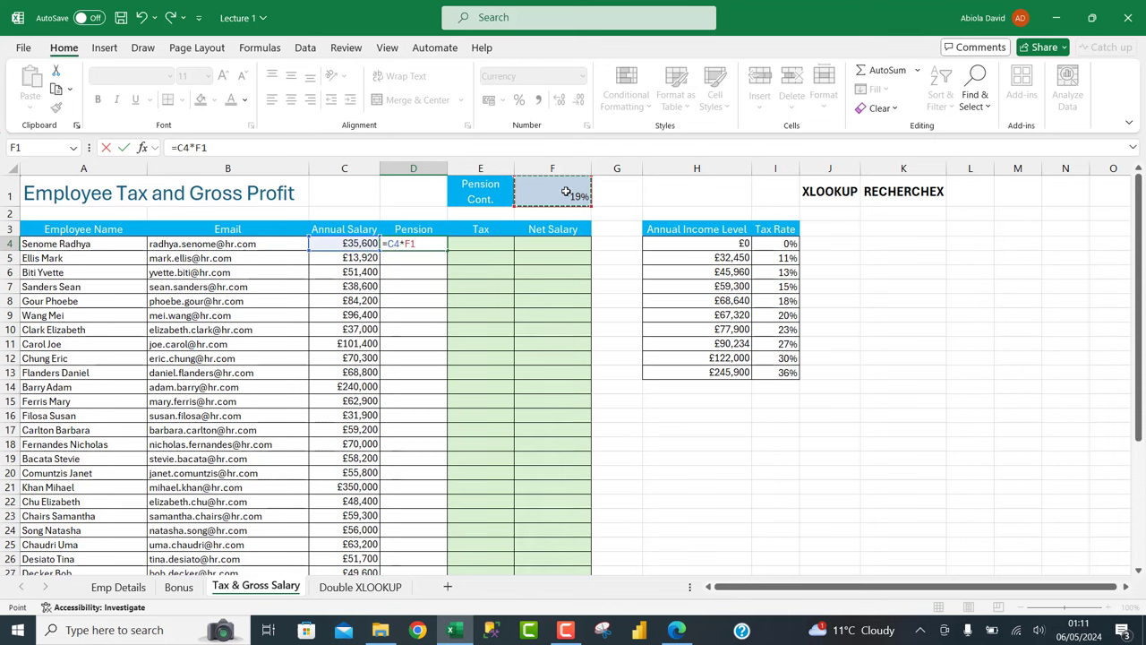
key("F4")
key("ctrl+Return")
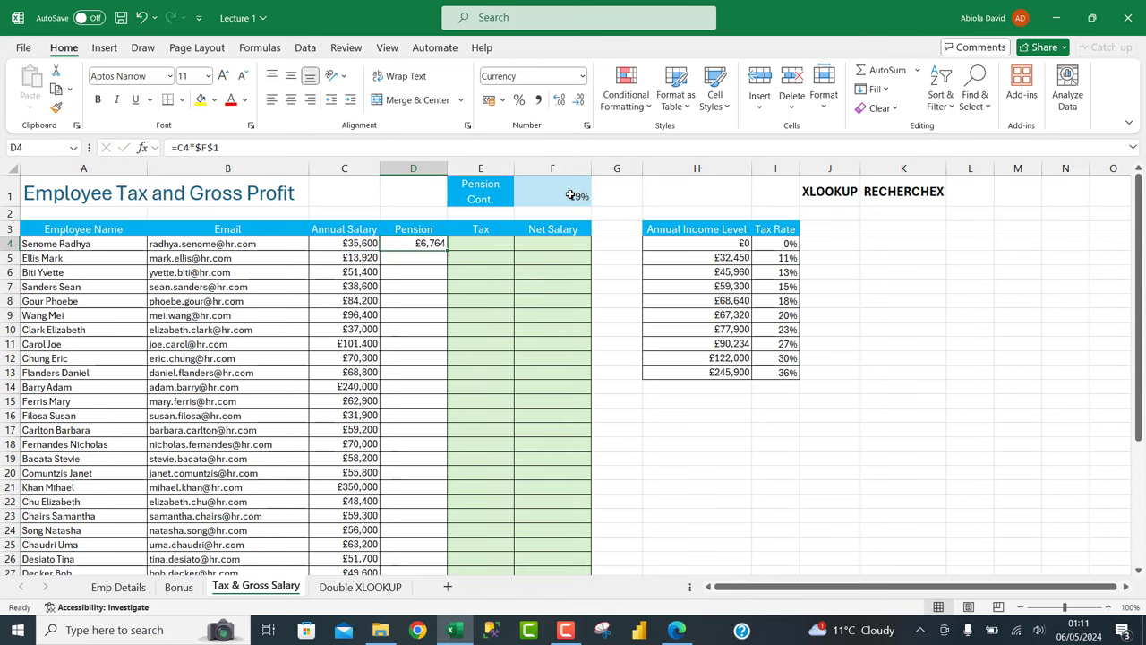
double_click(450, 252)
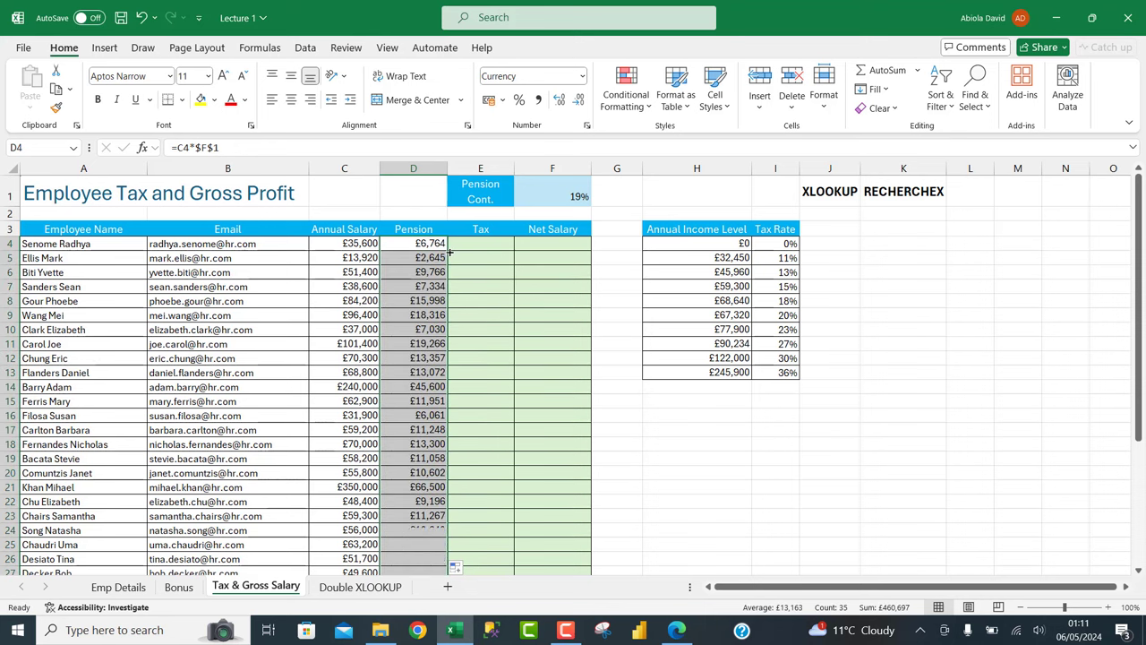
Check the filled pension formulas in several rows of column D.
left_click(430, 243)
left_click(424, 286)
left_click(421, 346)
left_click(431, 260)
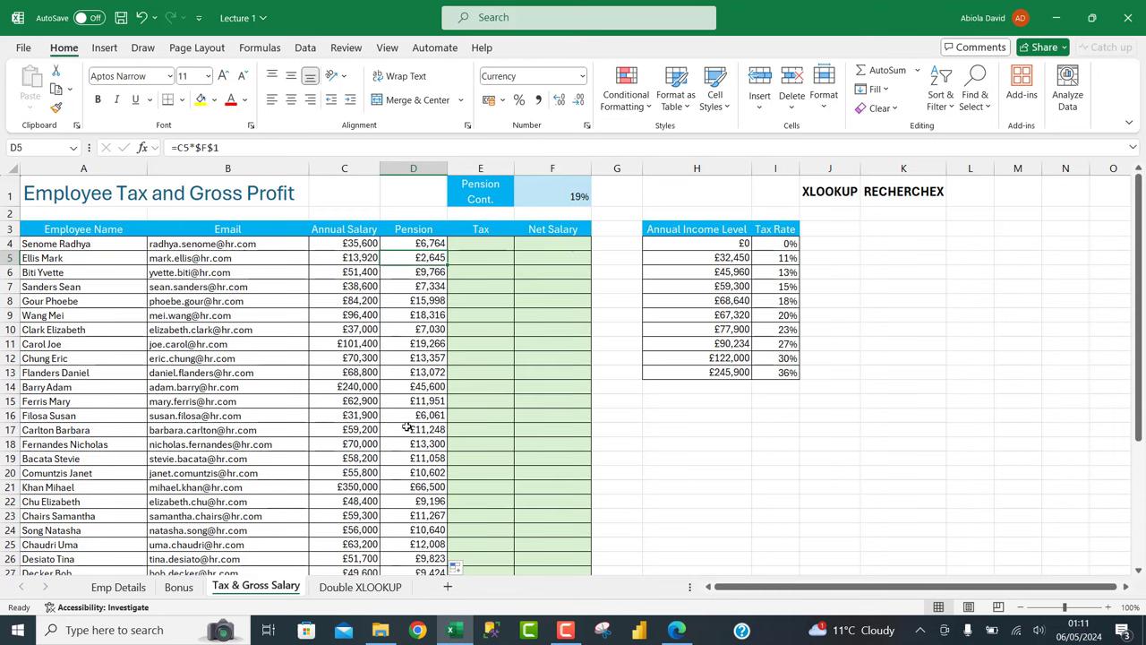
Start an XLOOKUP formula in E4 with C4 as the lookup value and $H$4:$H$13 as the lookup array.
left_click(475, 243)
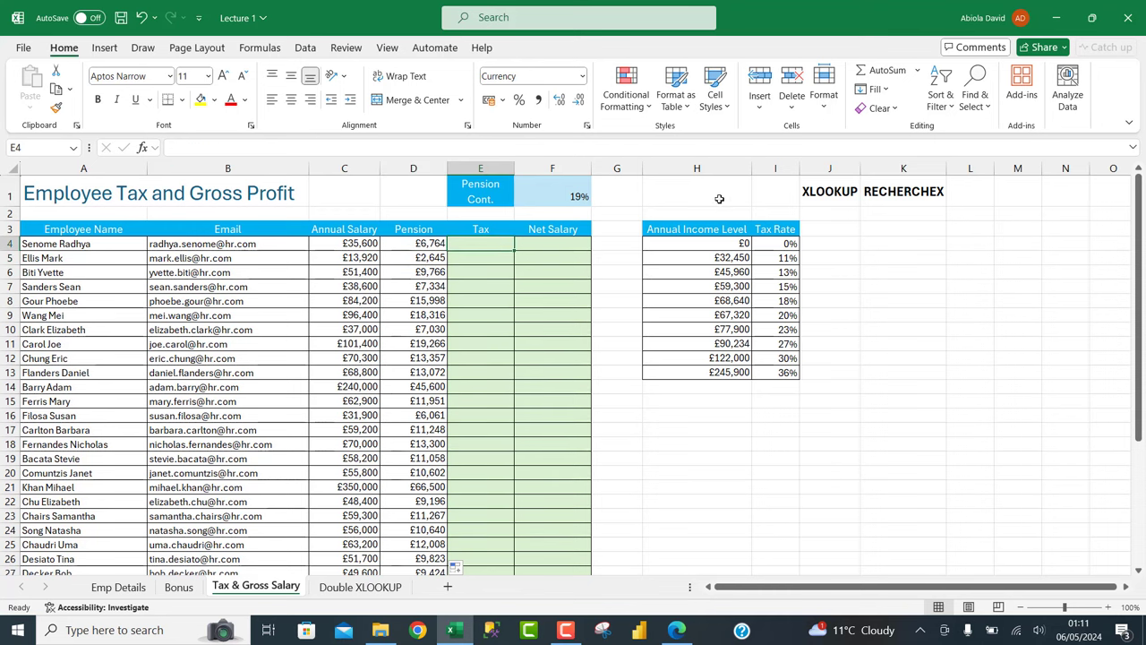
left_click_drag(767, 219, 779, 360)
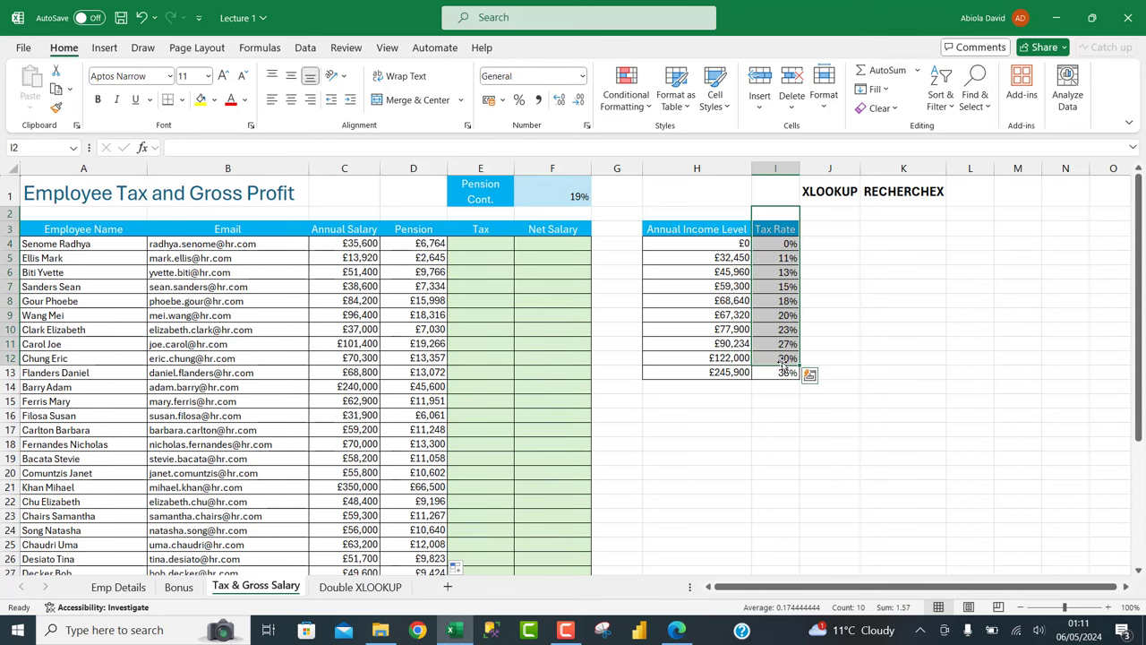
left_click(474, 245)
type("=XLOO")
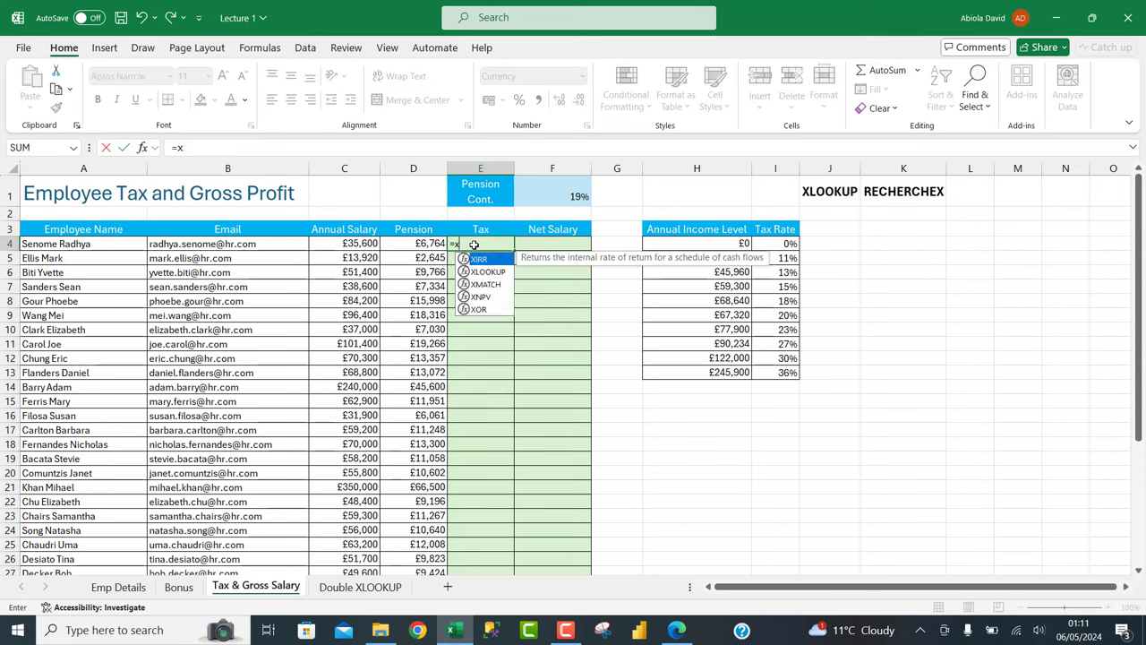
key("Tab")
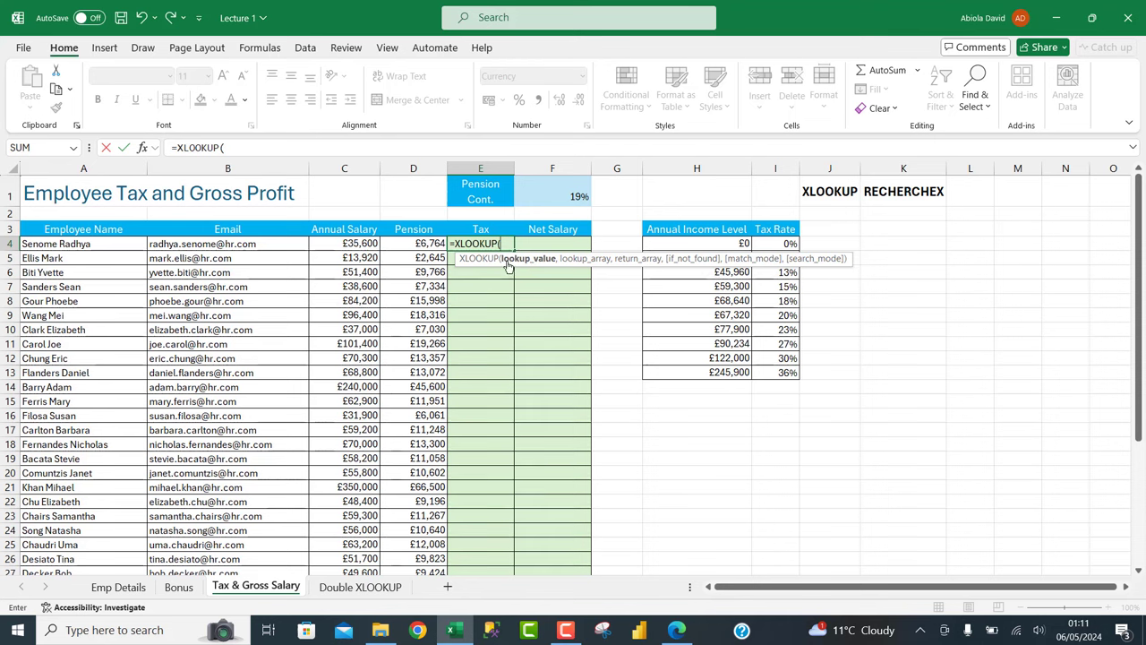
left_click(348, 244)
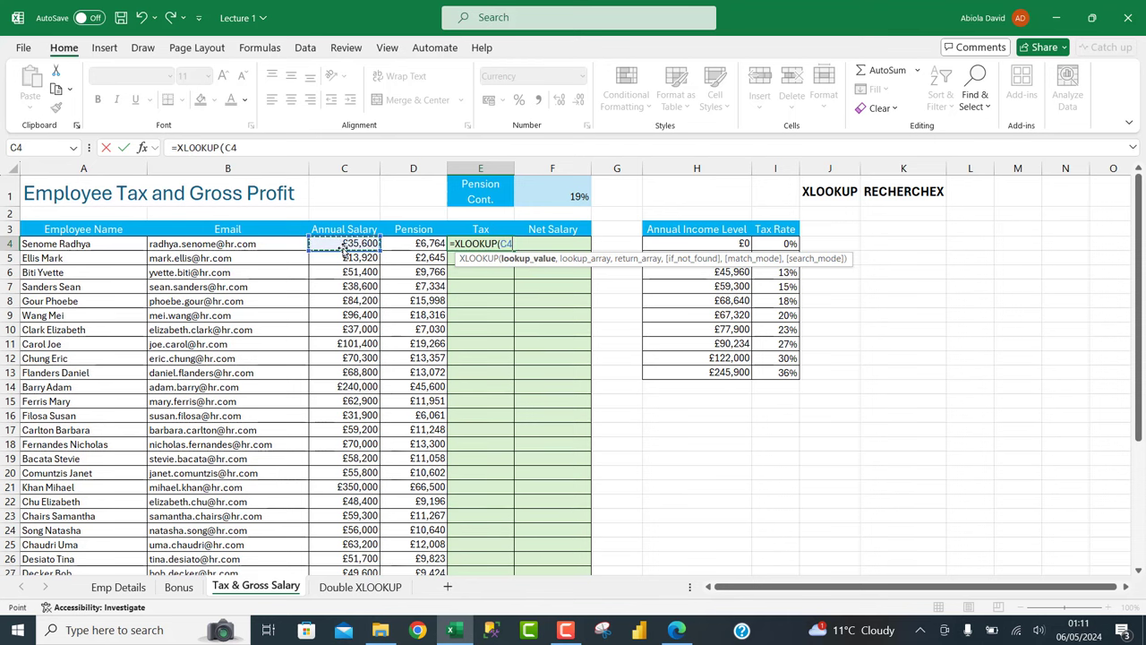
type(",")
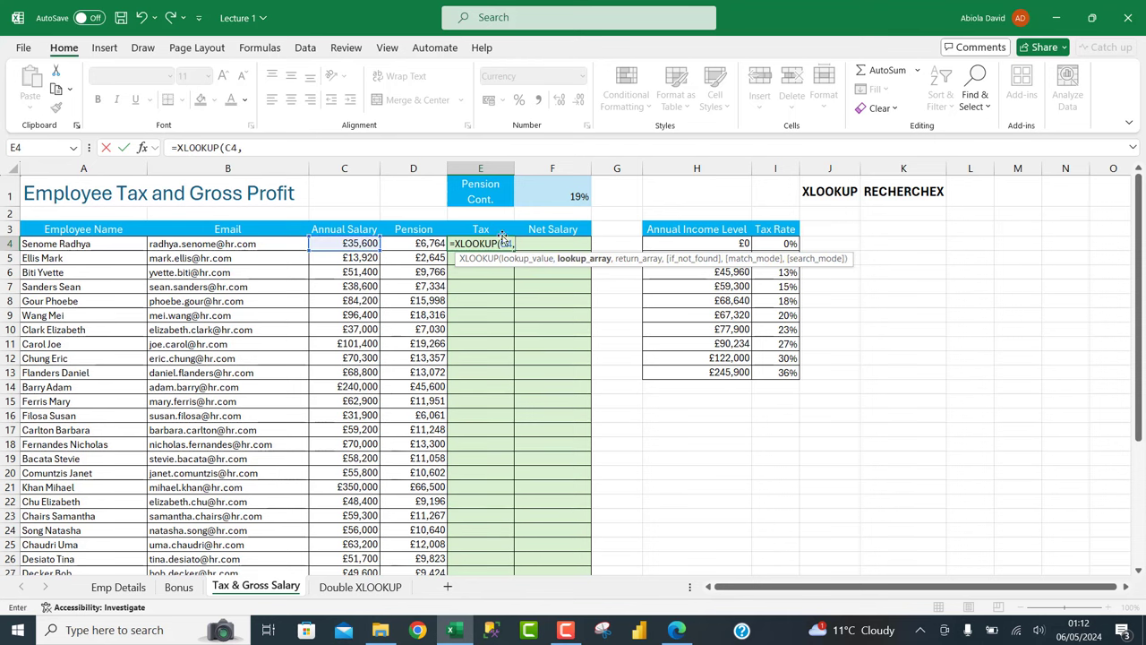
left_click_drag(697, 243, 719, 367)
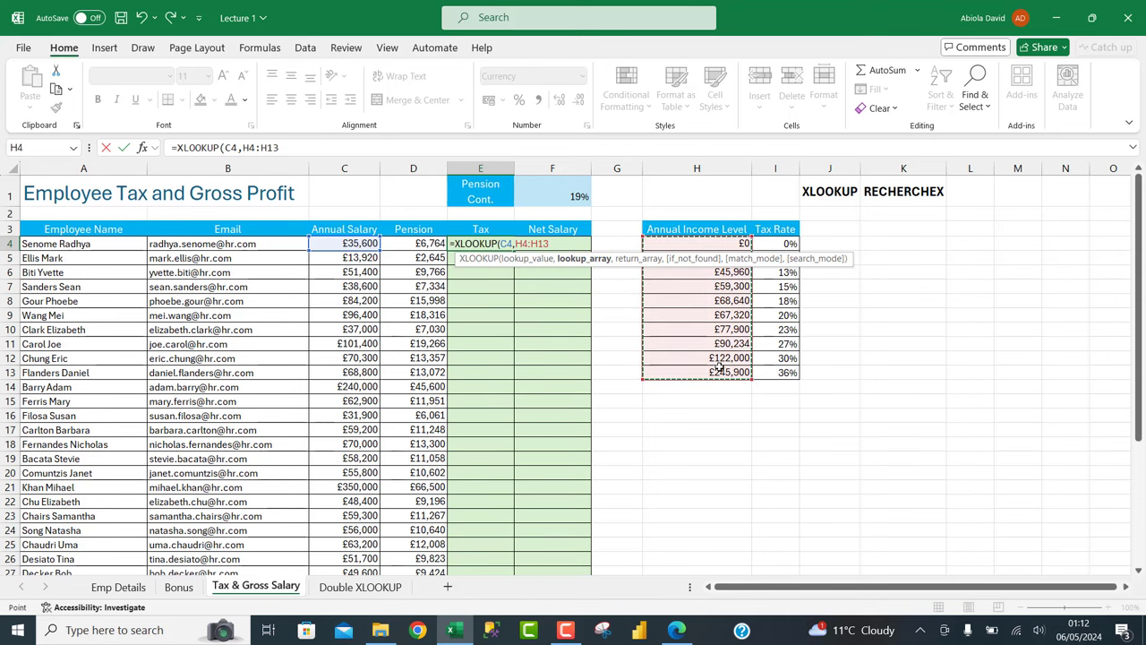
key("F4")
type(",")
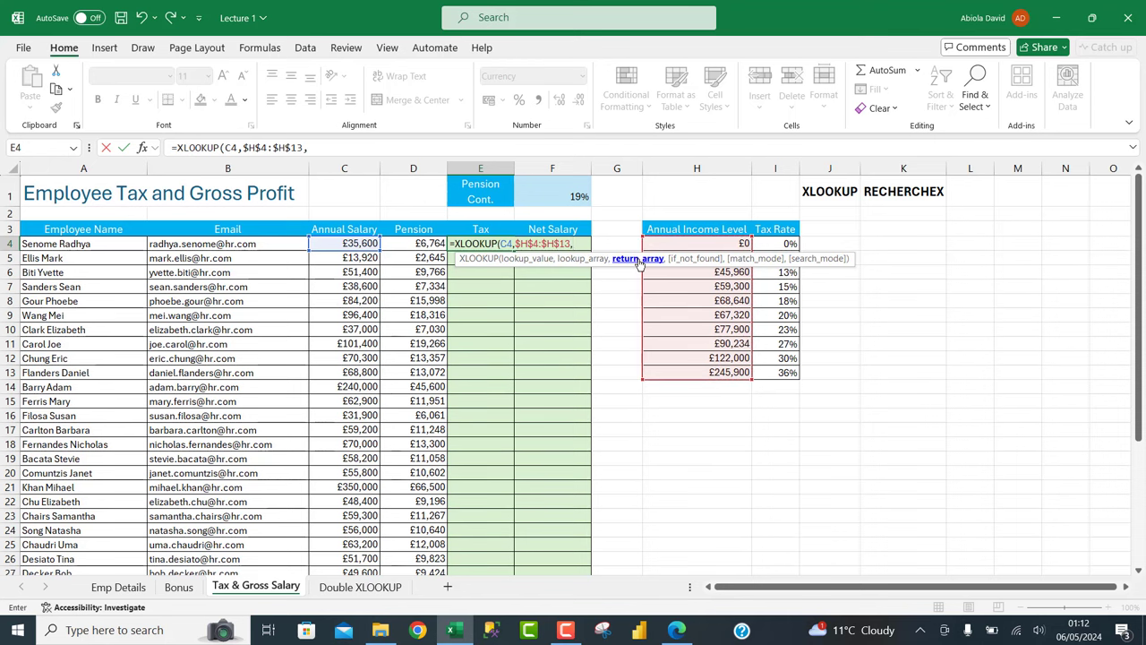
Complete the E4 XLOOKUP with return array $I$4:$I$13 and match mode -1 (exact match or next smaller item), and fill it down the Tax column.
left_click_drag(786, 246, 782, 372)
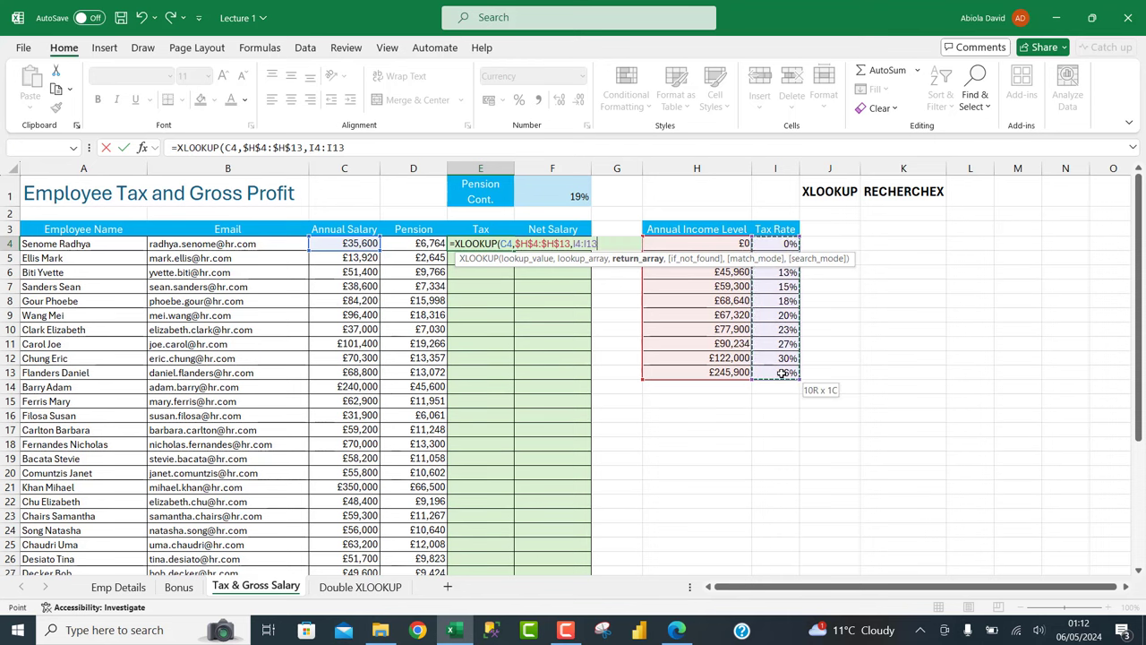
key("F4")
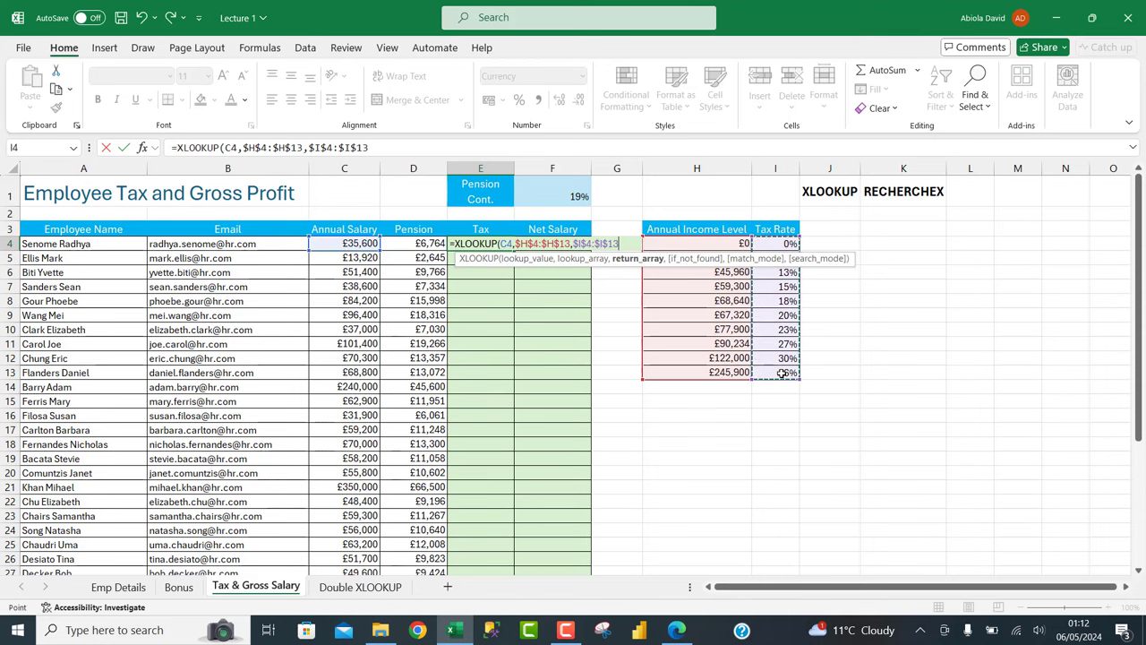
type(",")
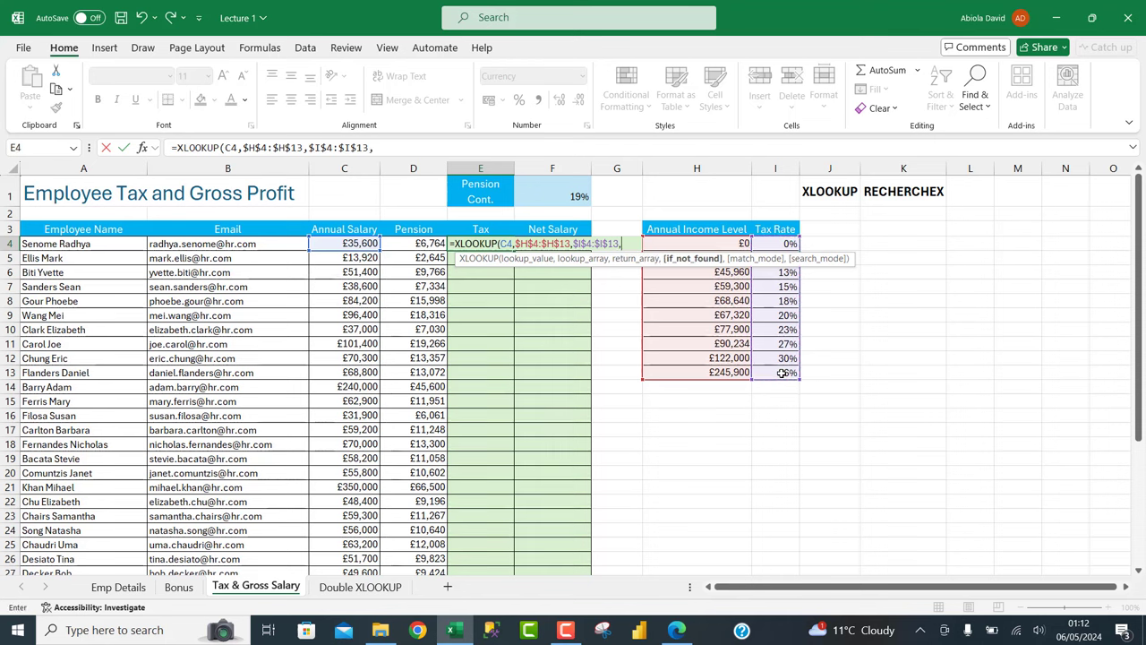
type(",")
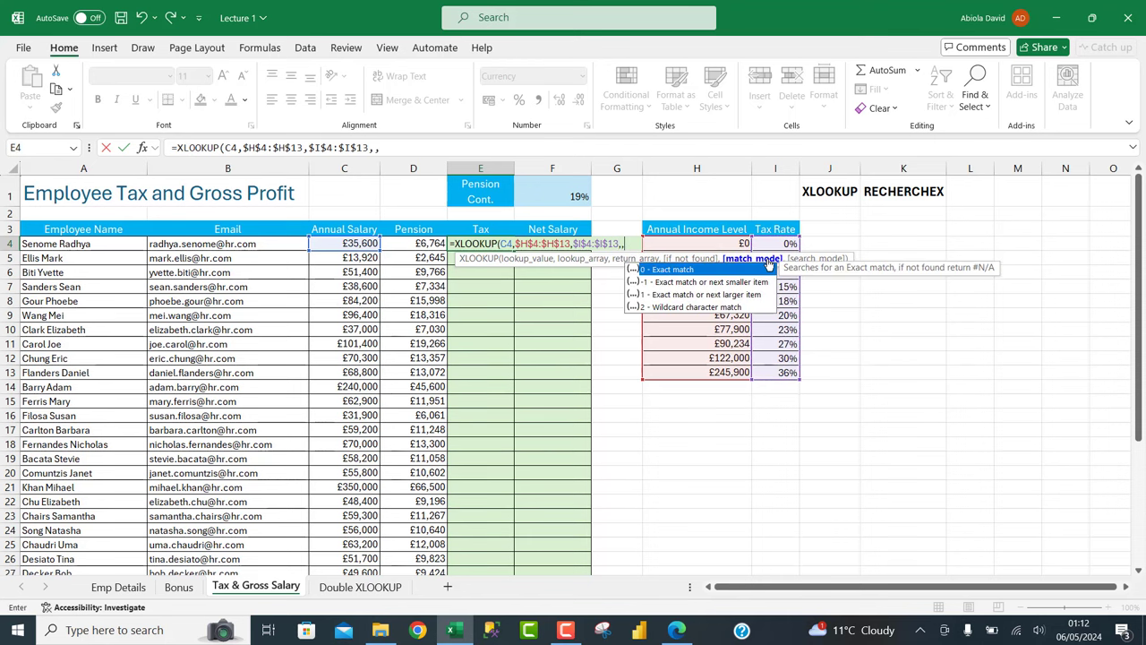
left_click(685, 282)
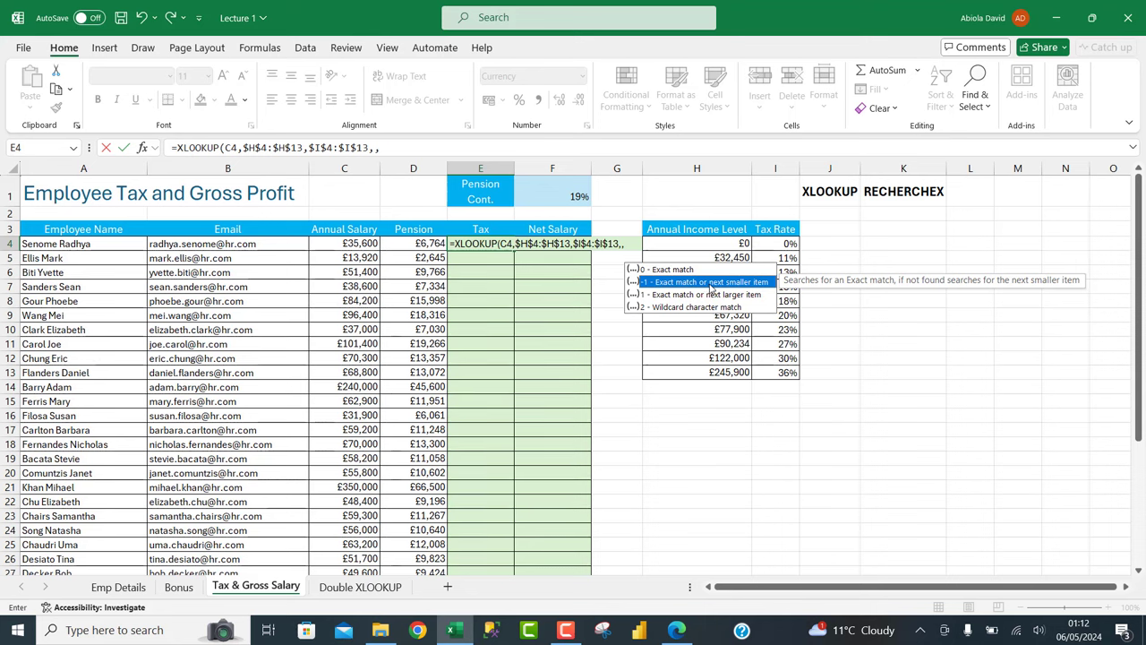
double_click(710, 285)
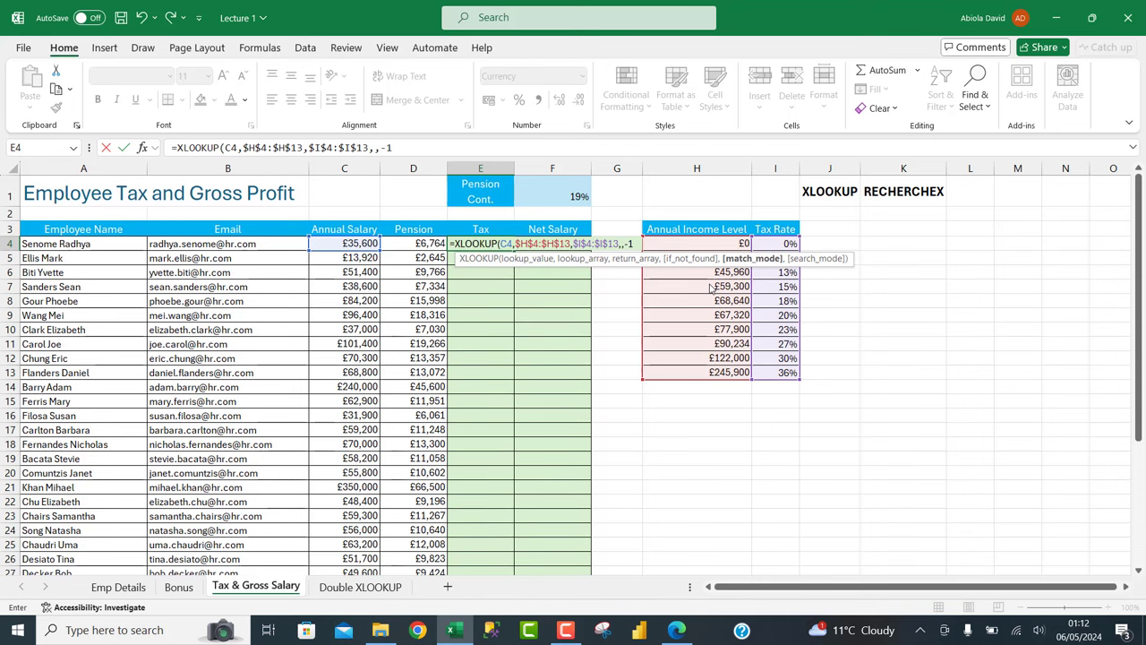
type(")")
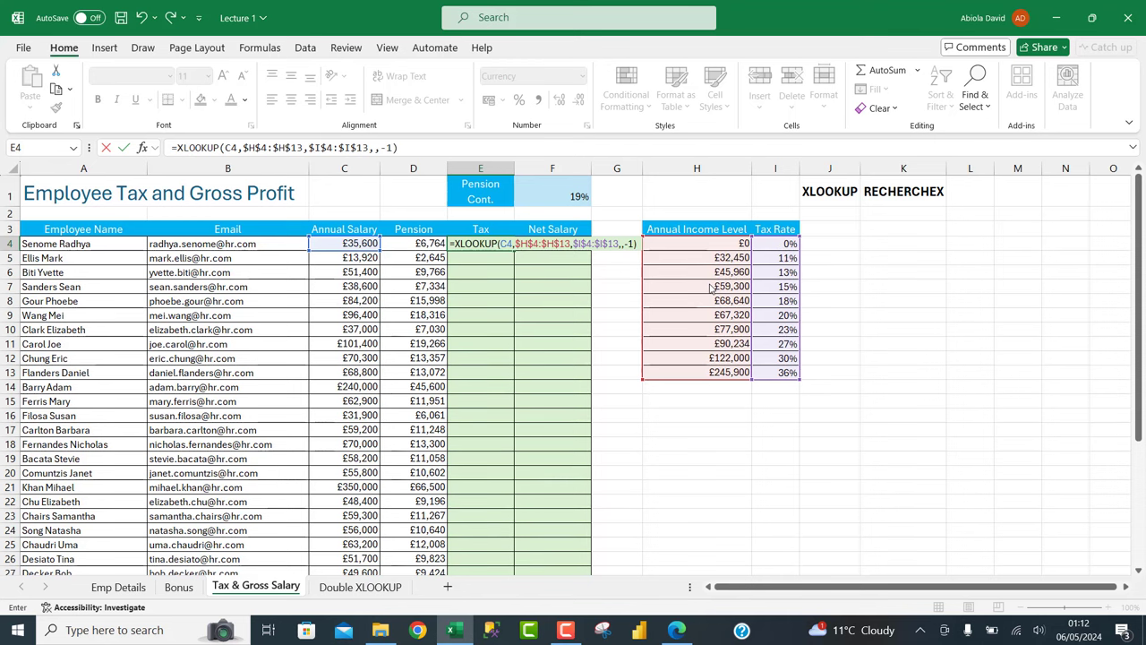
key("ctrl+Return")
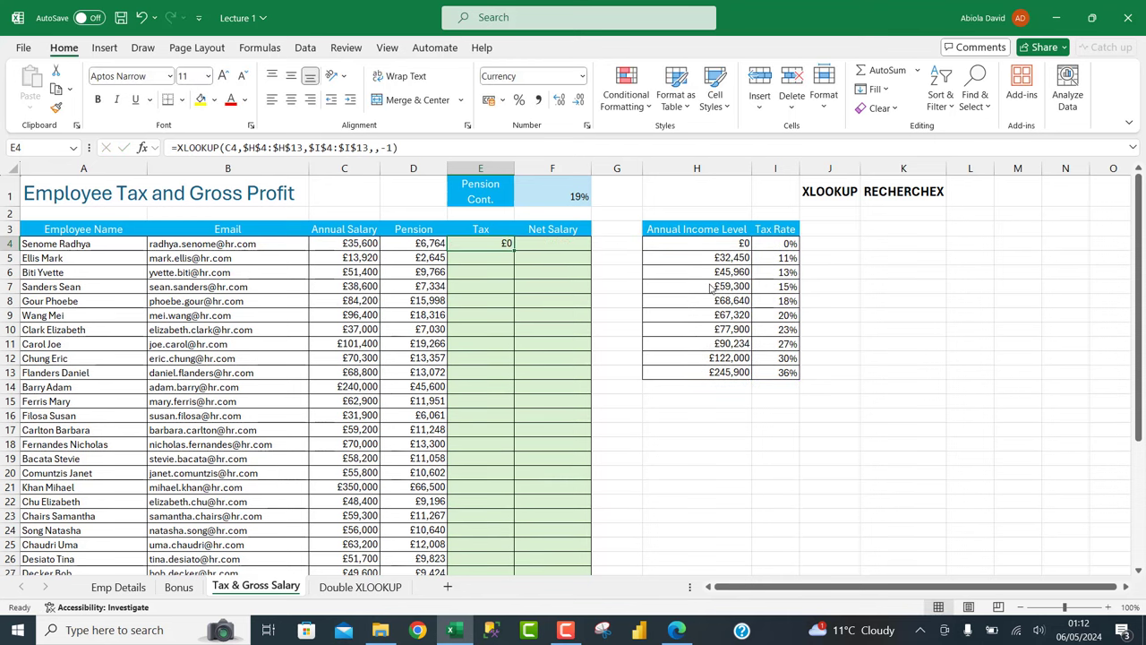
double_click(517, 248)
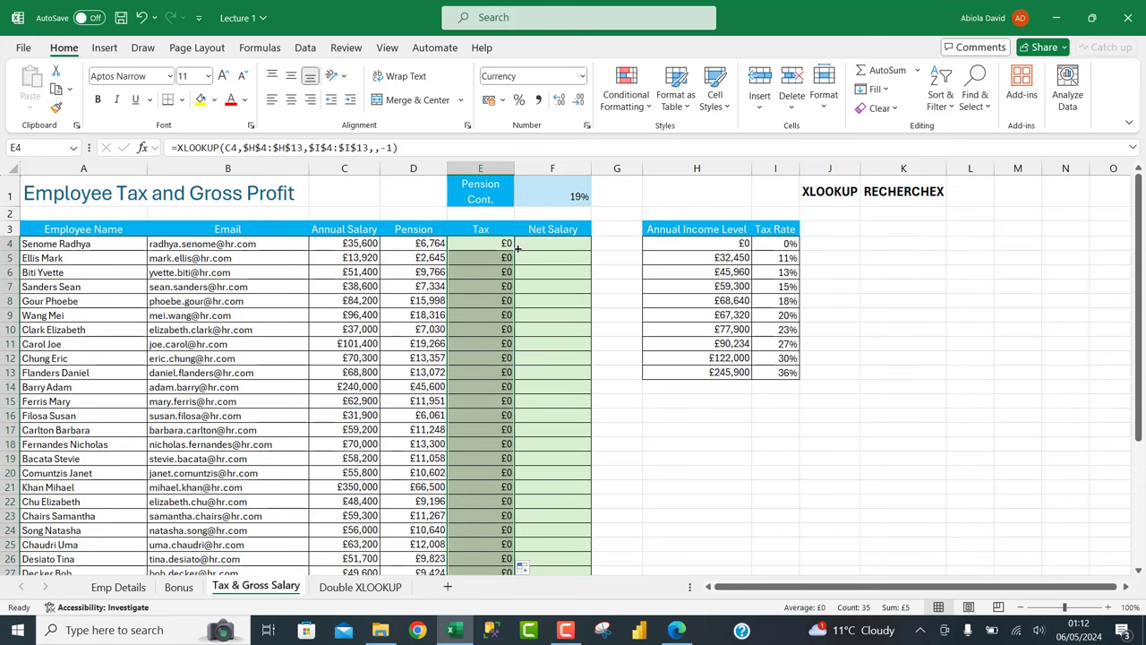
Multiply the XLOOKUP tax rate by the annual salary in C4 and apply the formula to all selected Tax cells.
left_click(421, 147)
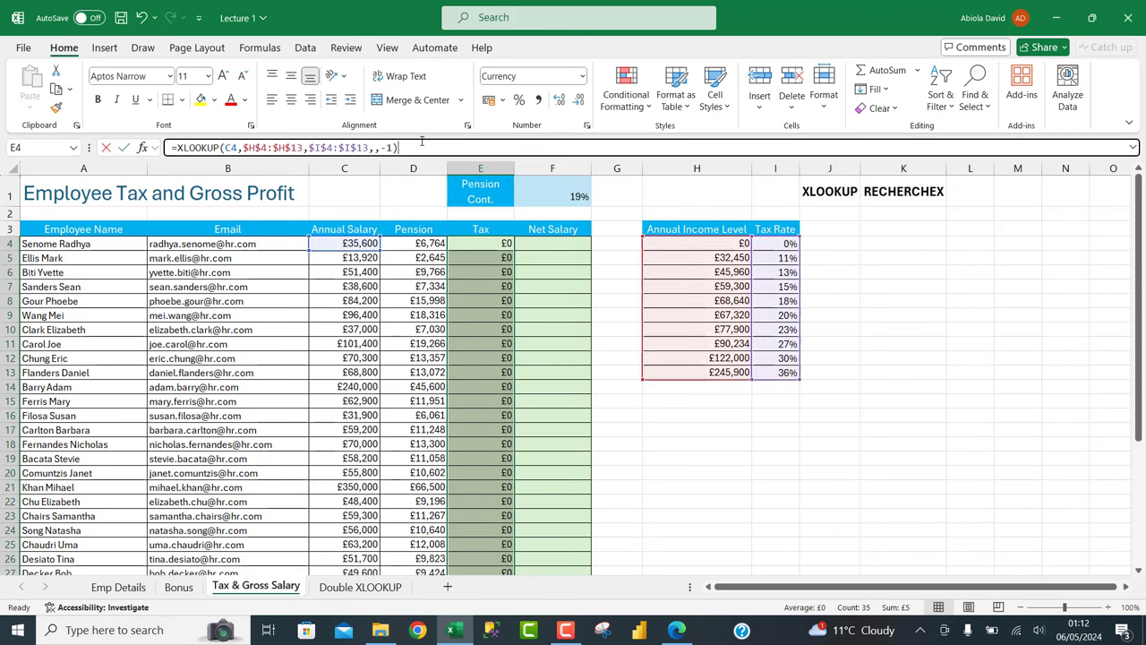
type("*")
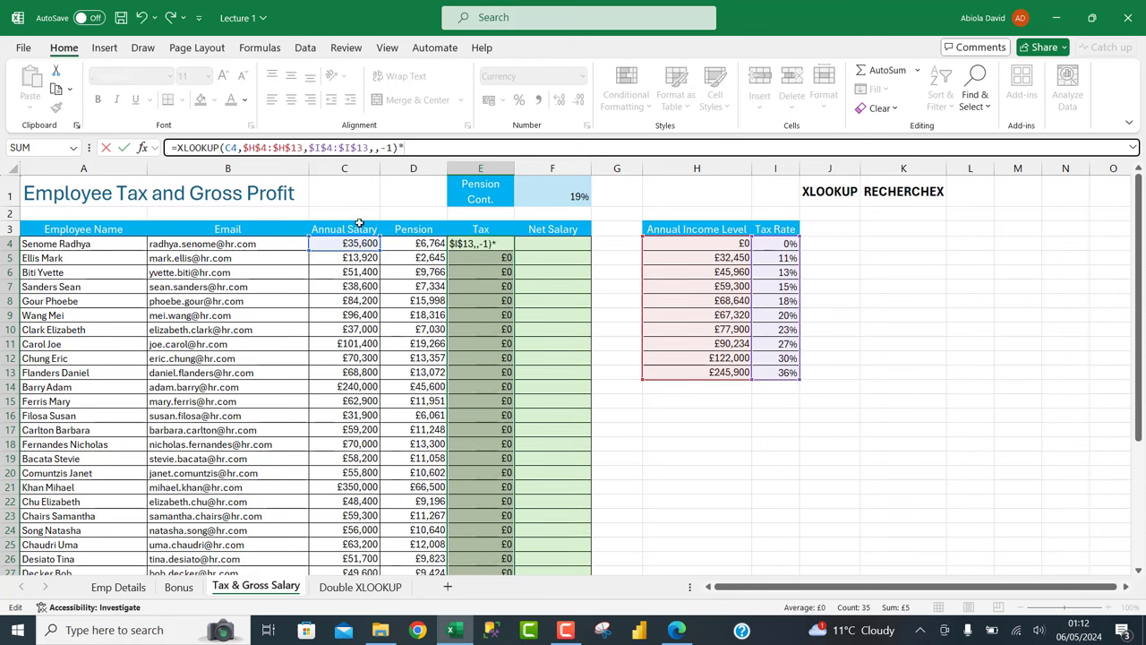
left_click(345, 244)
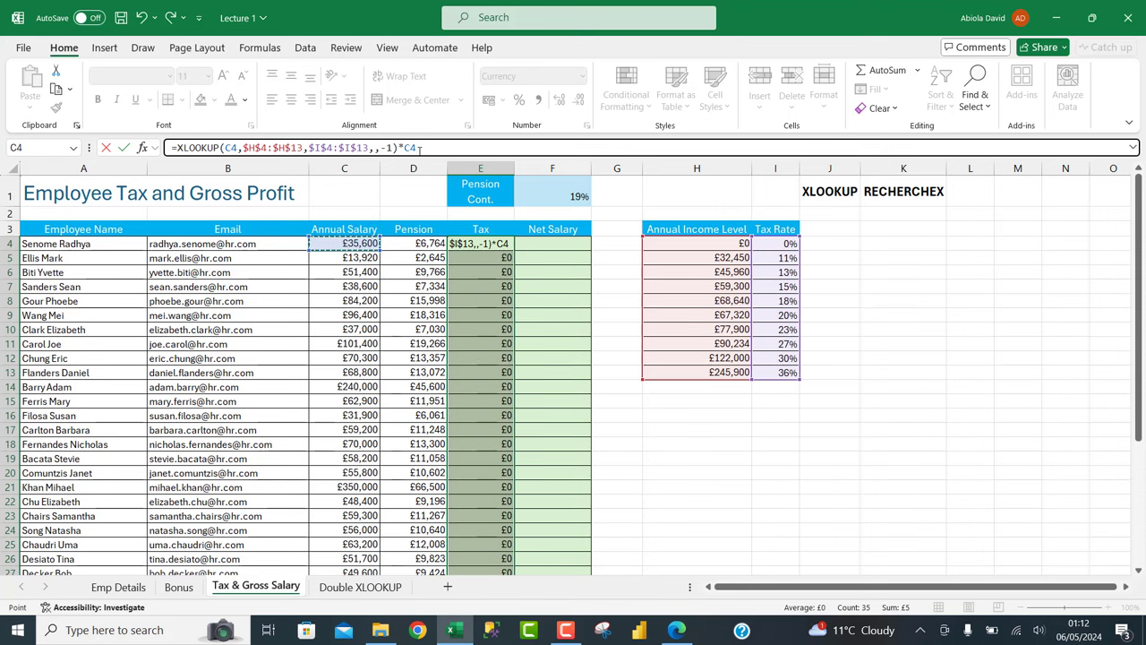
key("ctrl+Return")
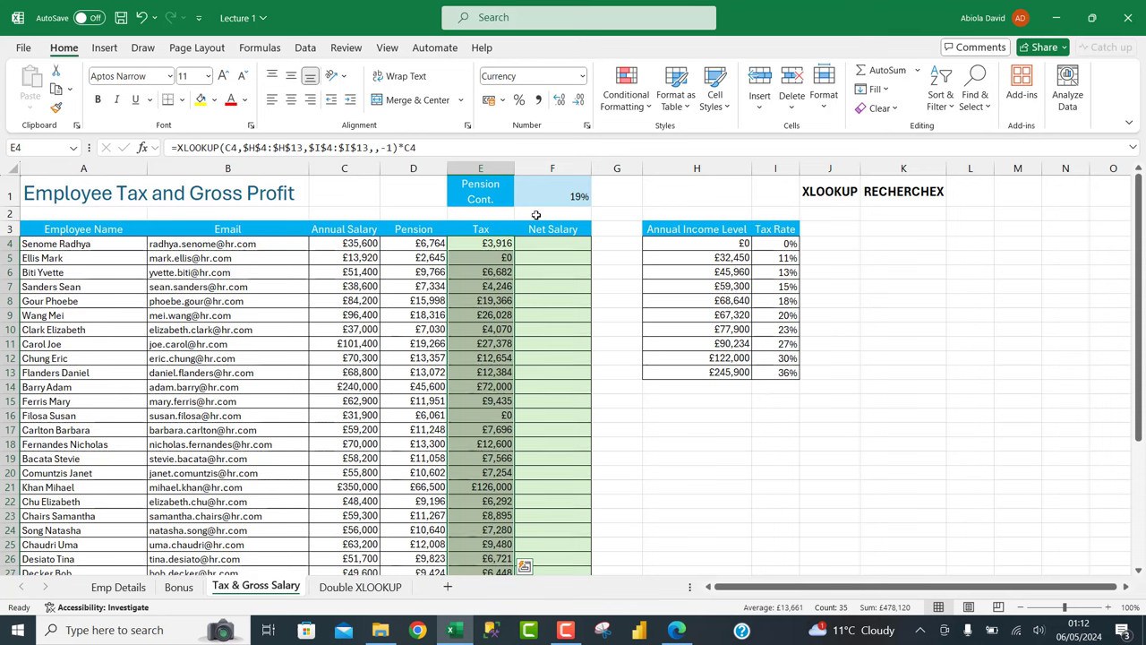
Check several tax formulas in column E against the annual salaries in column C.
left_click(499, 243)
left_click(499, 272)
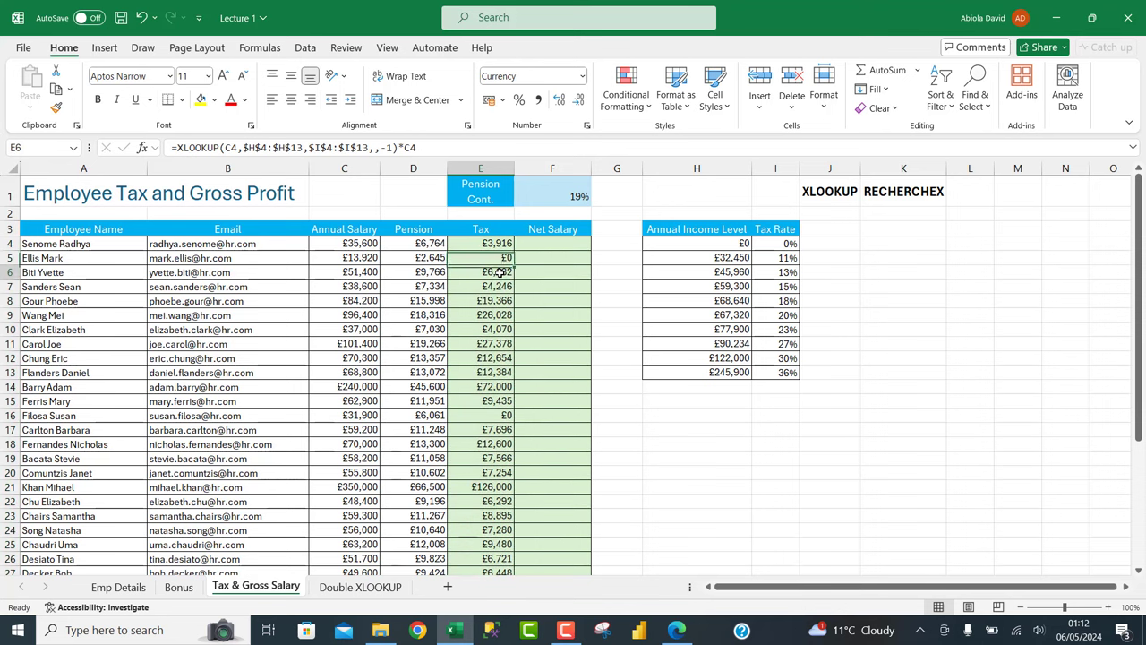
left_click(496, 331)
left_click(495, 390)
left_click(360, 242)
left_click_drag(358, 241, 357, 473)
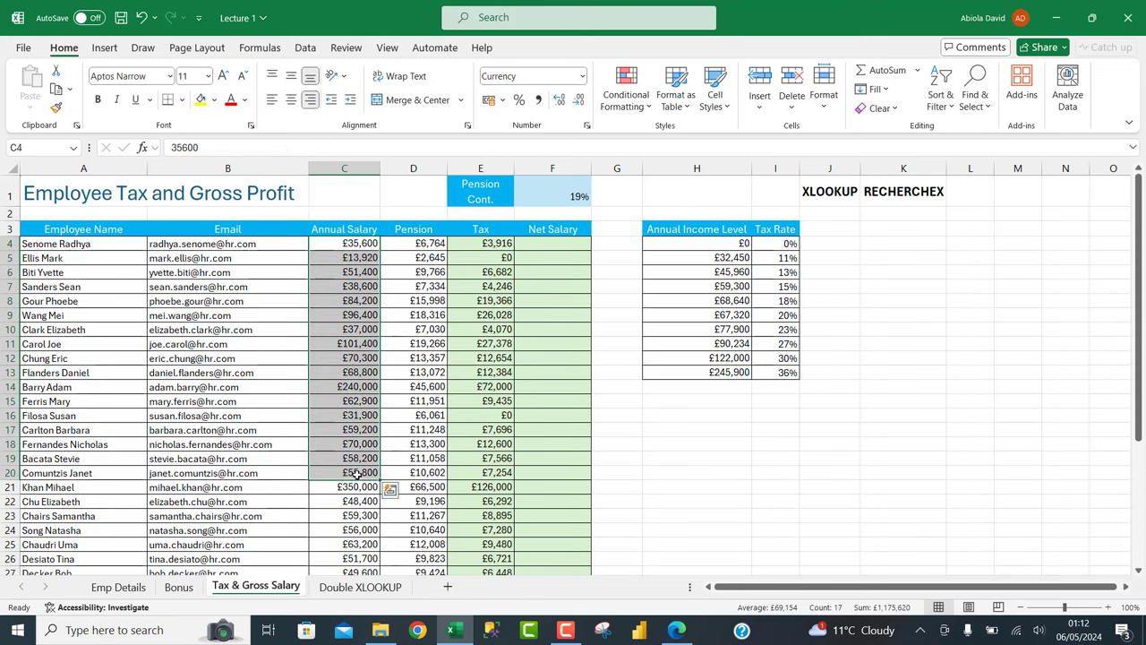
Calculate net salary in F4 with =C4-(D4+E4) and fill the formula down the Net Salary column.
left_click(552, 248)
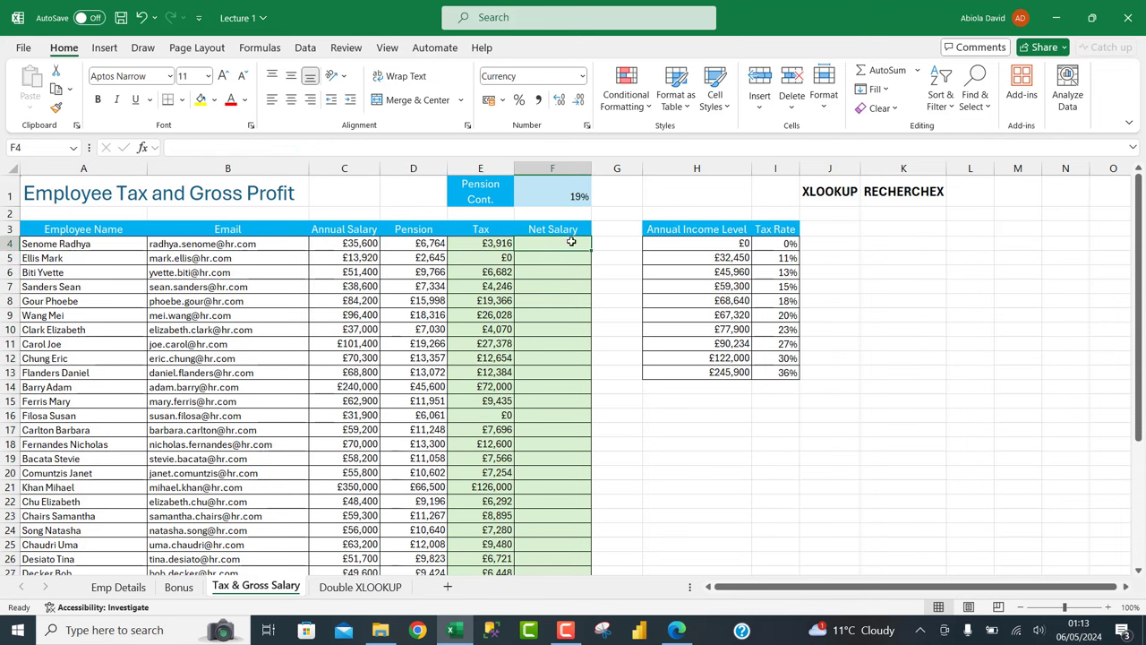
type("=")
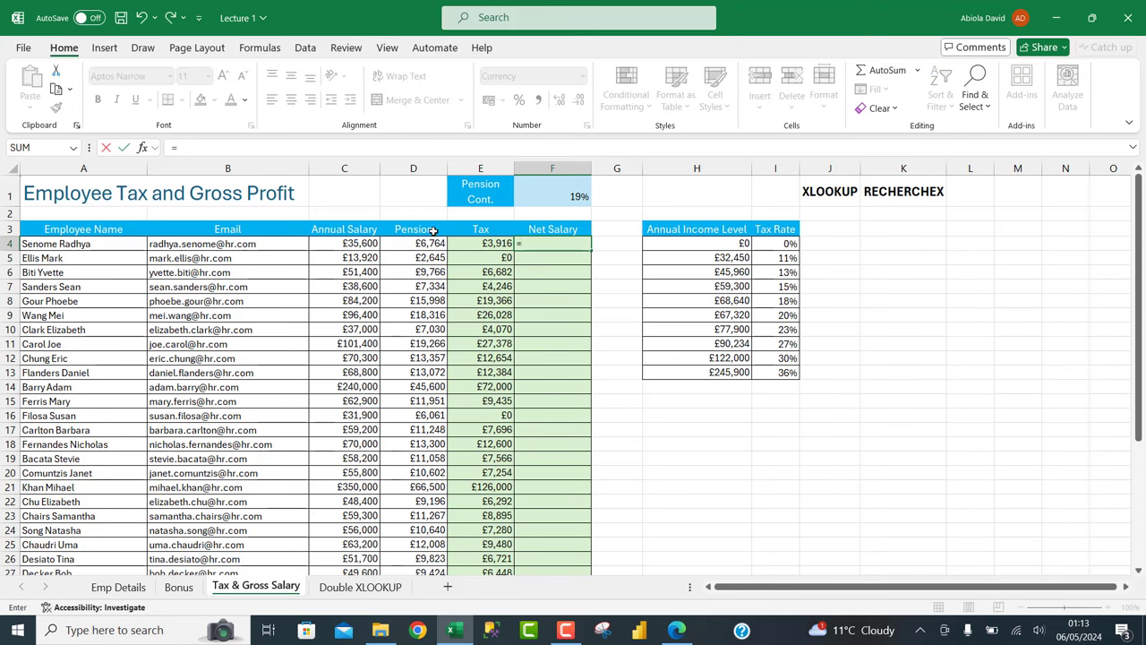
left_click(336, 242)
type("-")
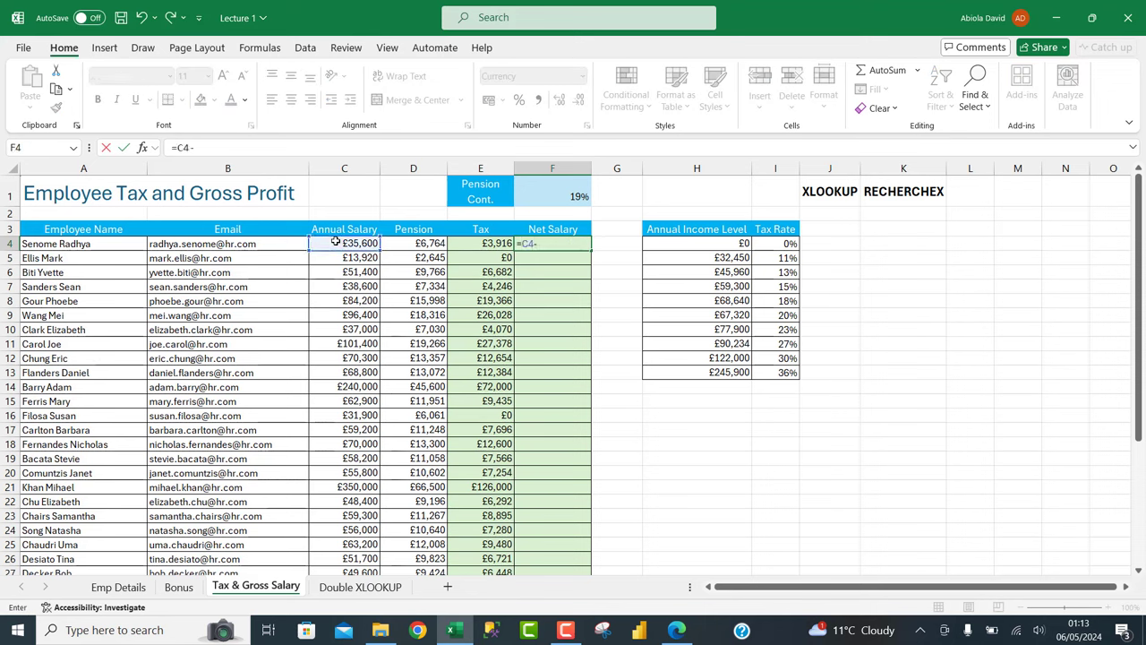
type("(")
left_click(412, 243)
type("+")
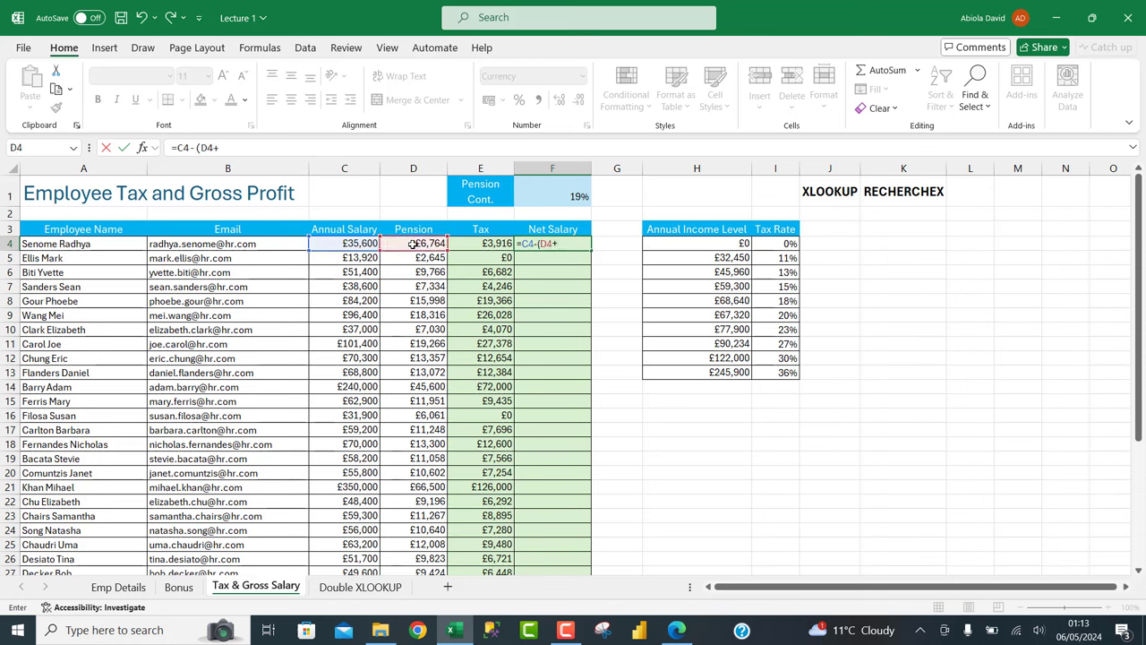
left_click(474, 245)
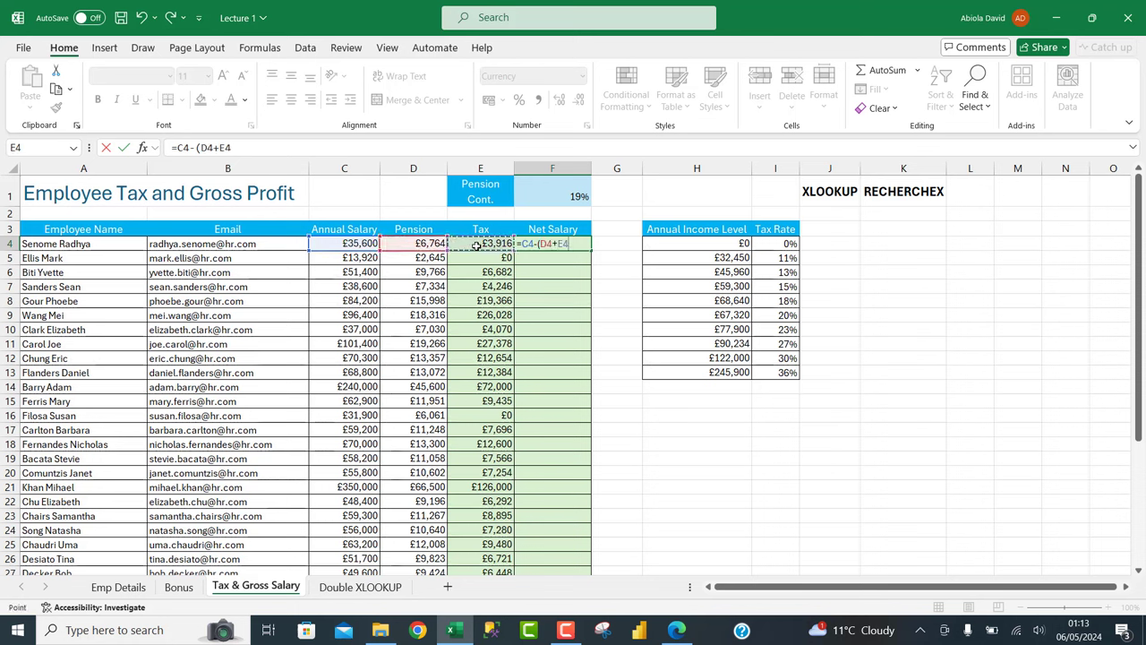
type(")")
key("ctrl+Return")
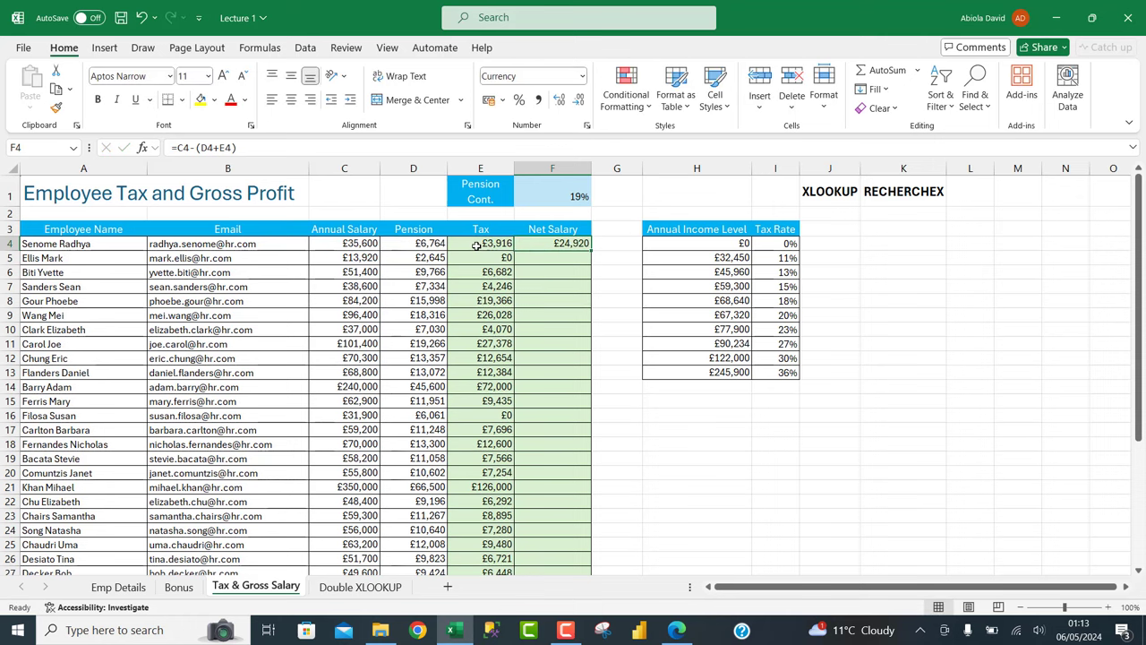
double_click(590, 250)
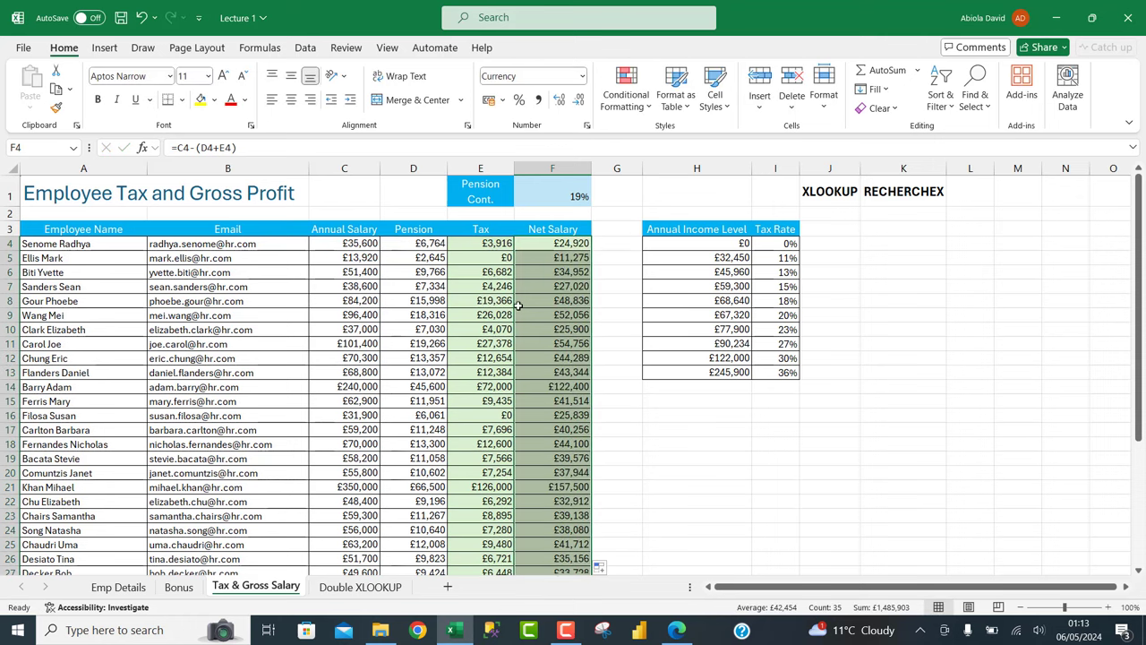
Review the figures in the Net Salary and Tax columns.
left_click(560, 286)
left_click_drag(555, 230, 554, 530)
left_click_drag(473, 230, 480, 472)
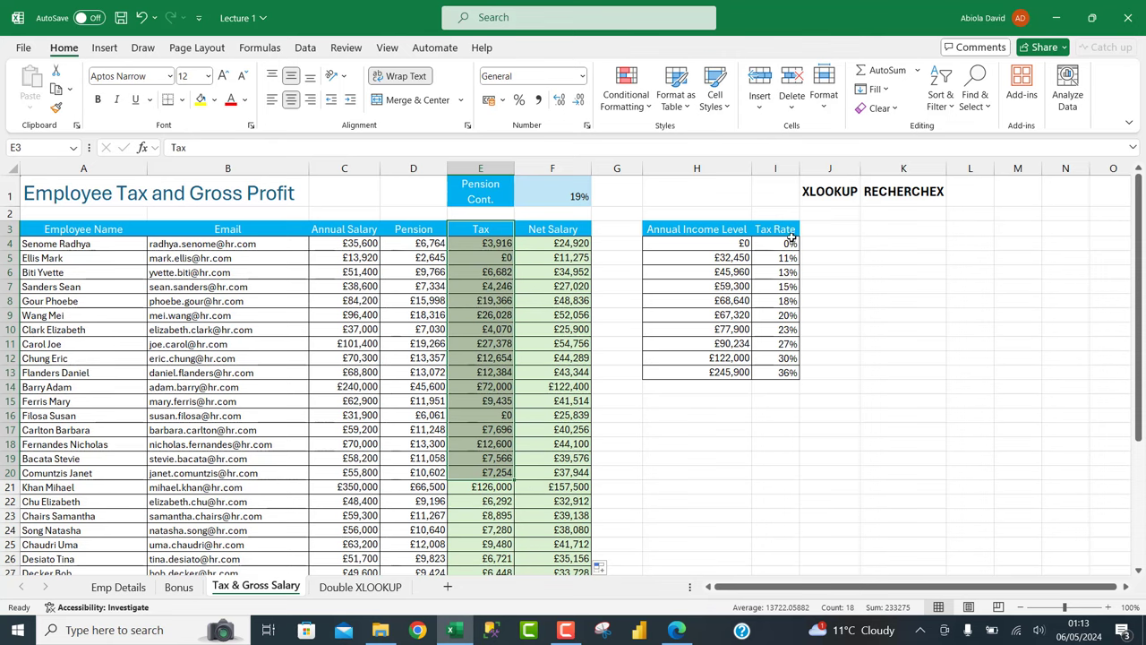
Go to the Double XLOOKUP sheet and examine its employee names, salary figures and the heading to look up in J5.
left_click(367, 587)
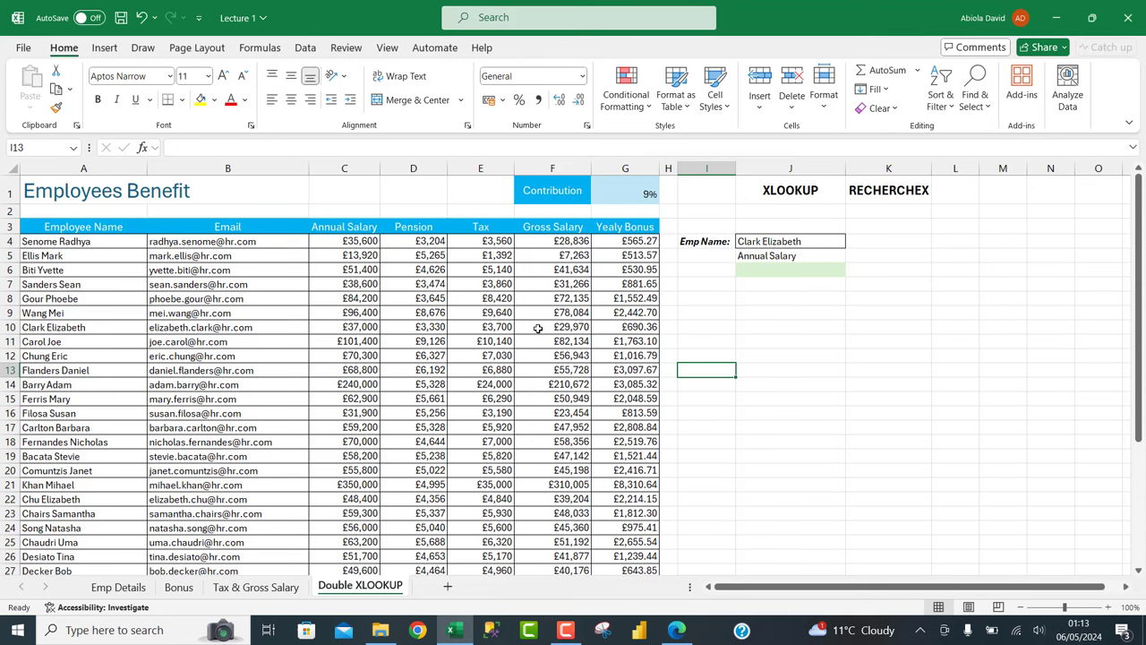
left_click_drag(515, 284, 555, 448)
left_click_drag(343, 355, 668, 363)
left_click(363, 328)
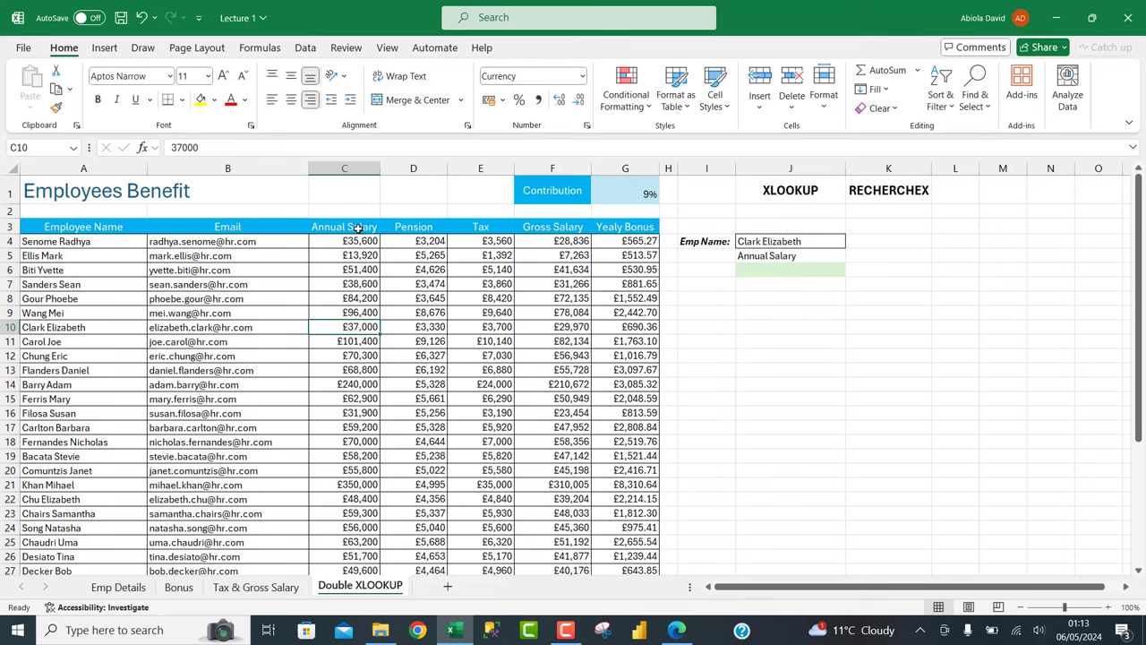
left_click_drag(112, 230, 106, 470)
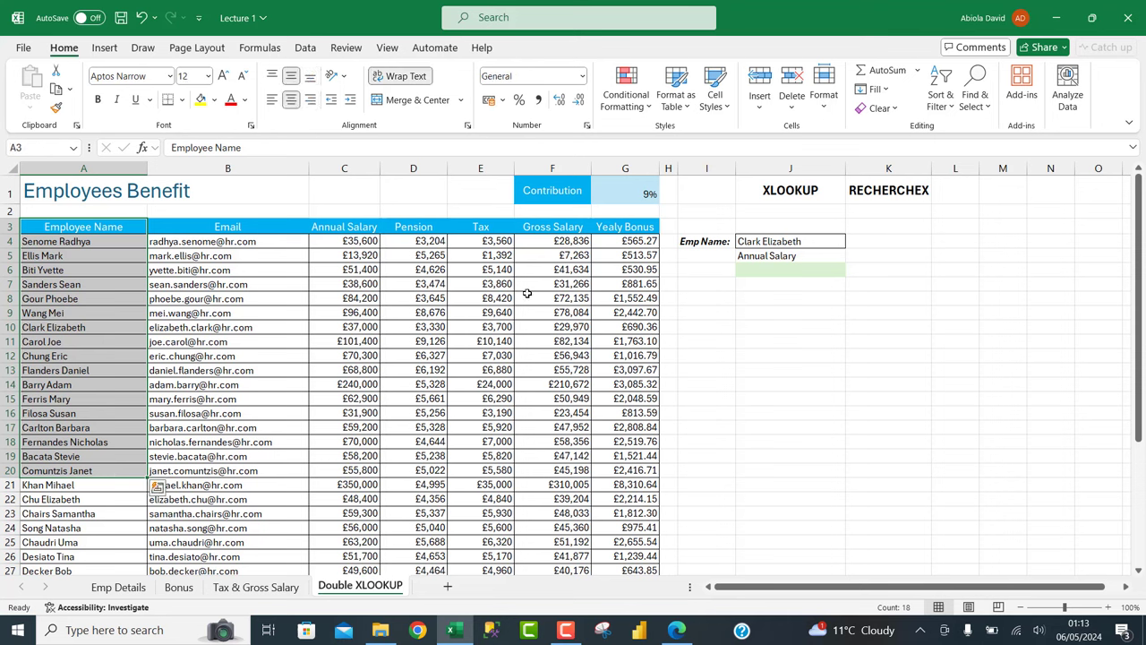
left_click(814, 258)
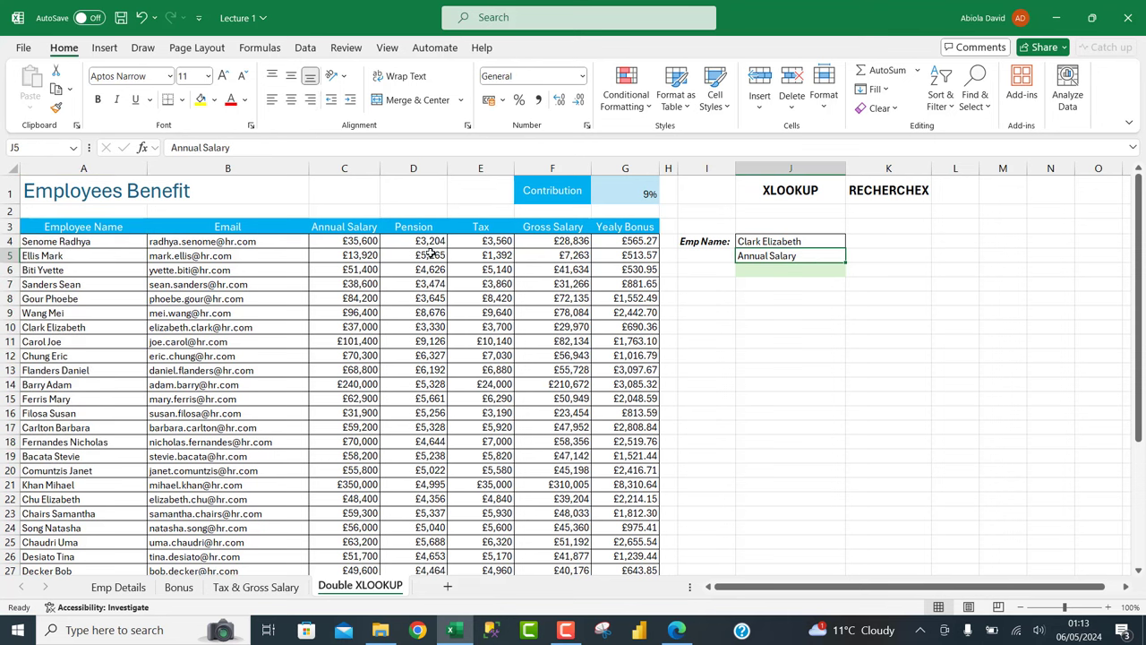
Start an XLOOKUP formula in J6 with J4 as the lookup value and A4:A38 as the lookup array.
left_click(794, 275)
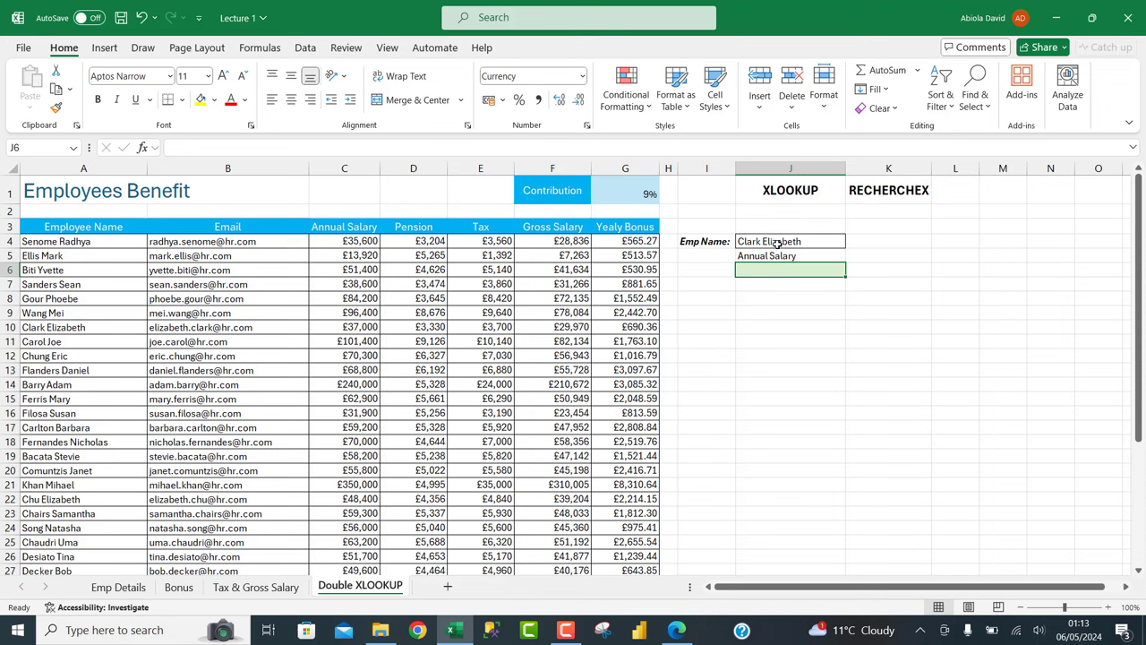
type("=xl")
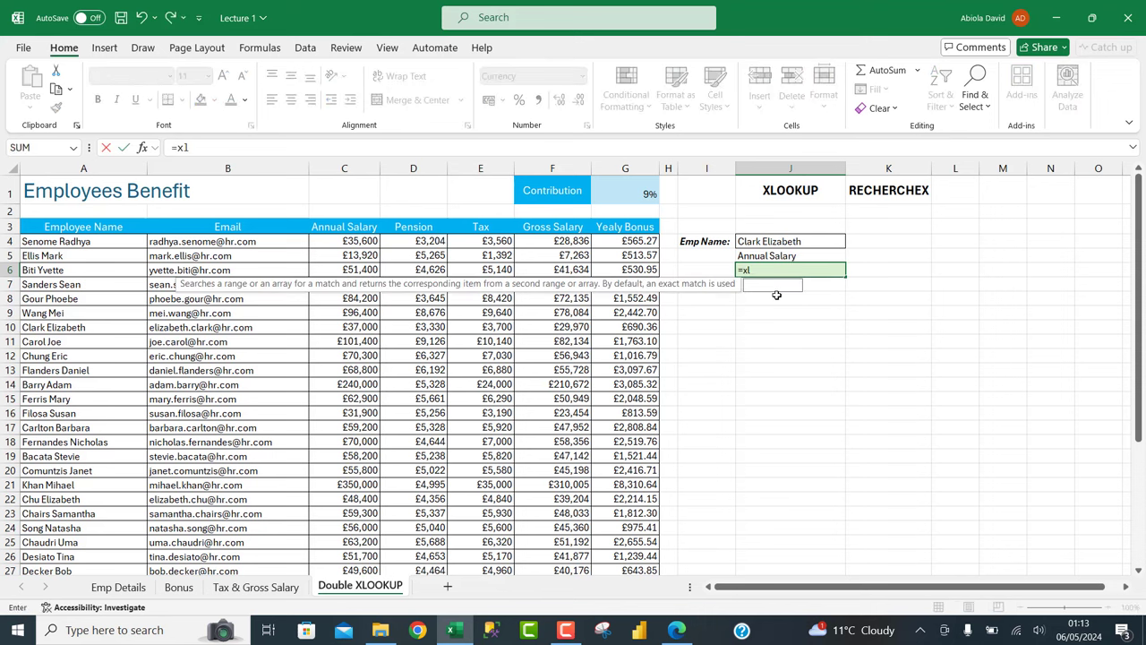
key("Tab")
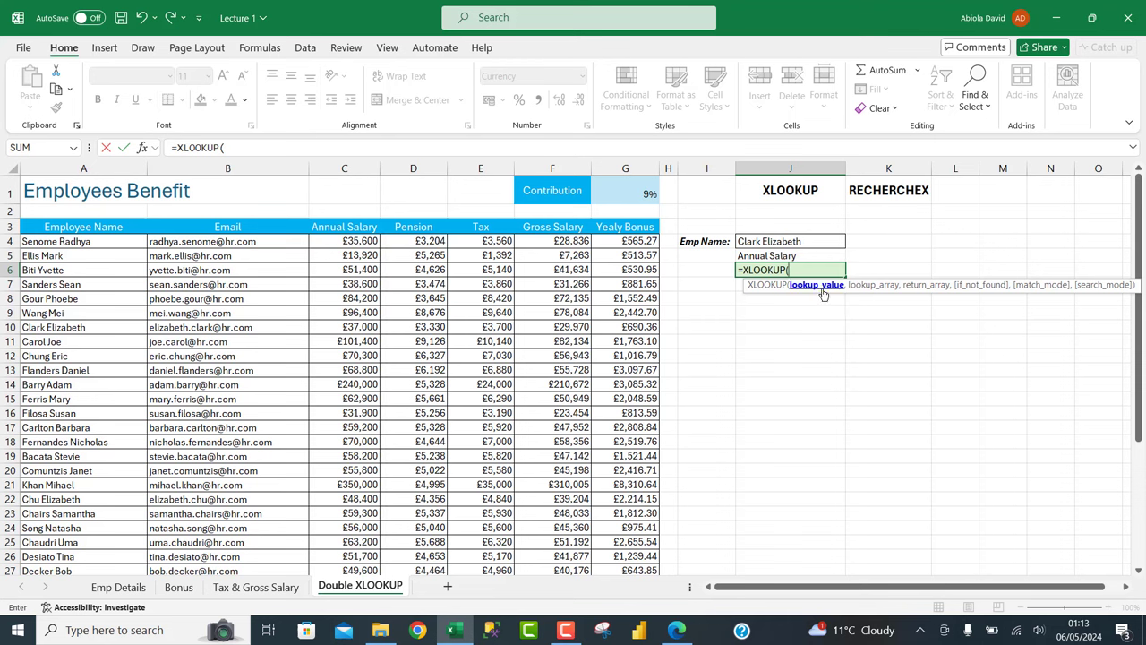
left_click(793, 240)
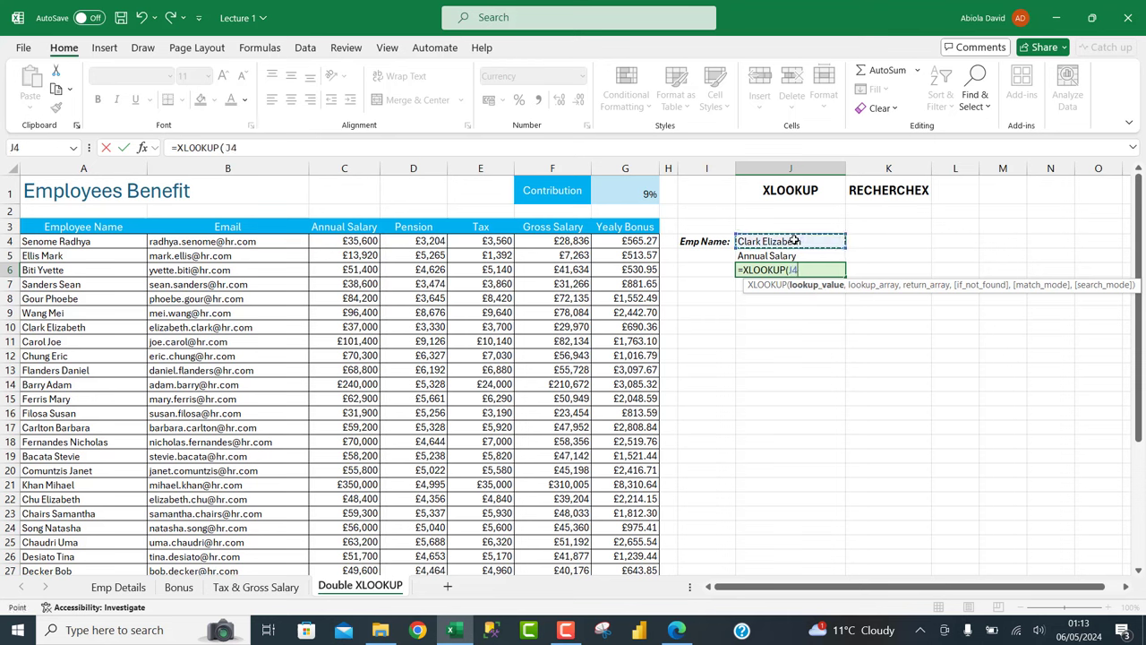
type(",")
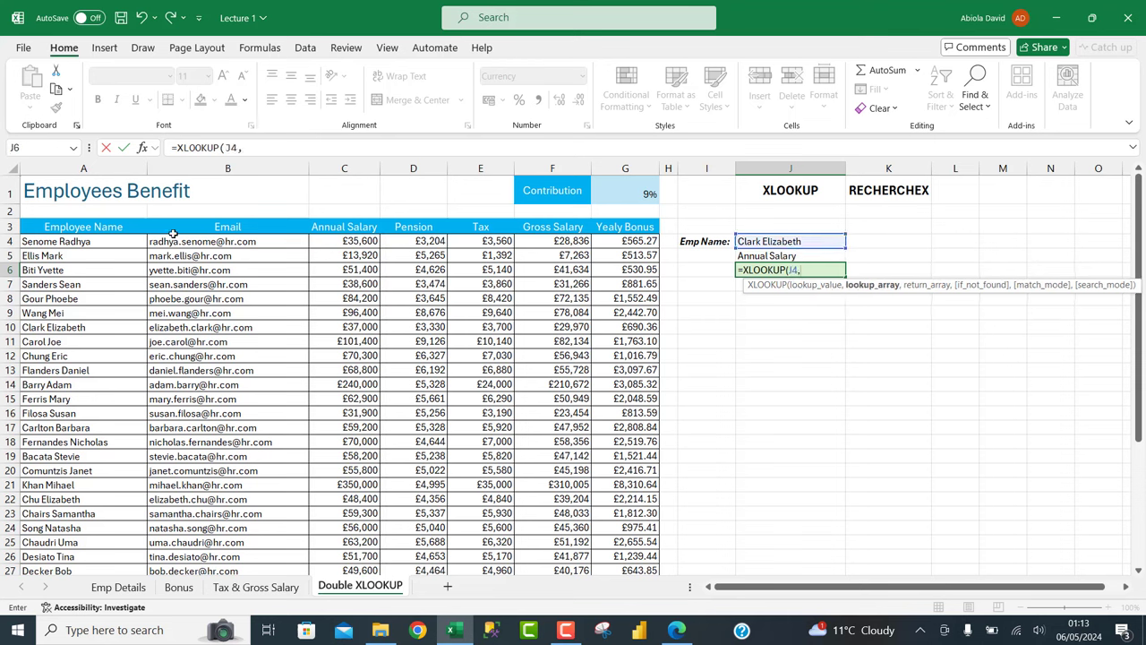
left_click(128, 241)
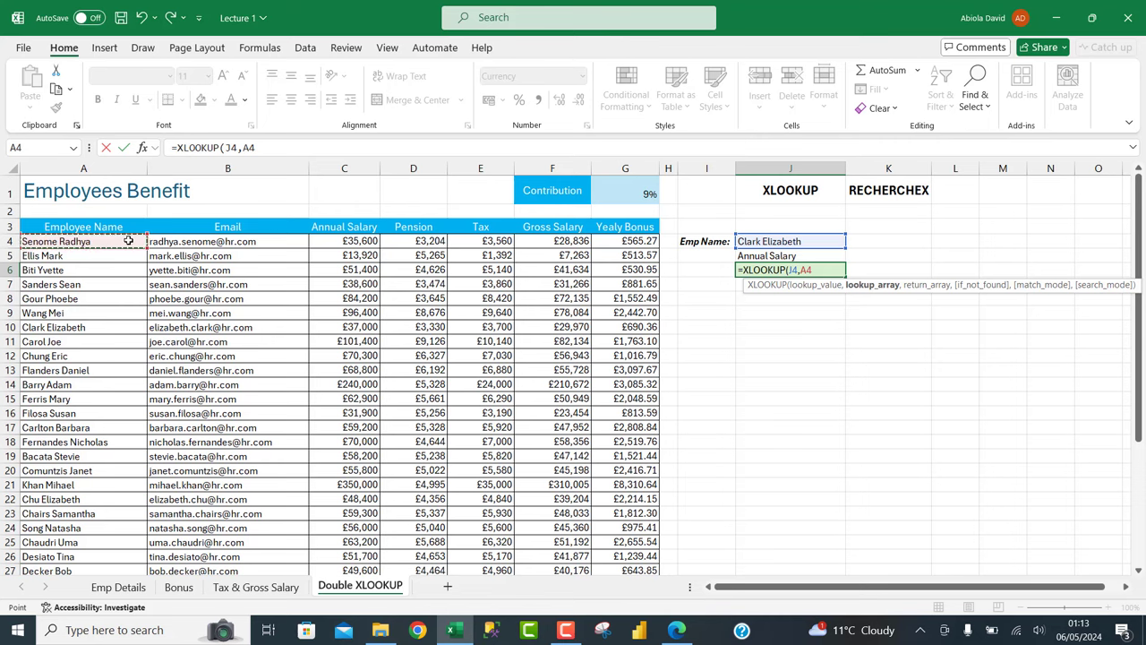
left_click_drag(128, 240, 84, 550)
scroll(86, 215, "up", 4)
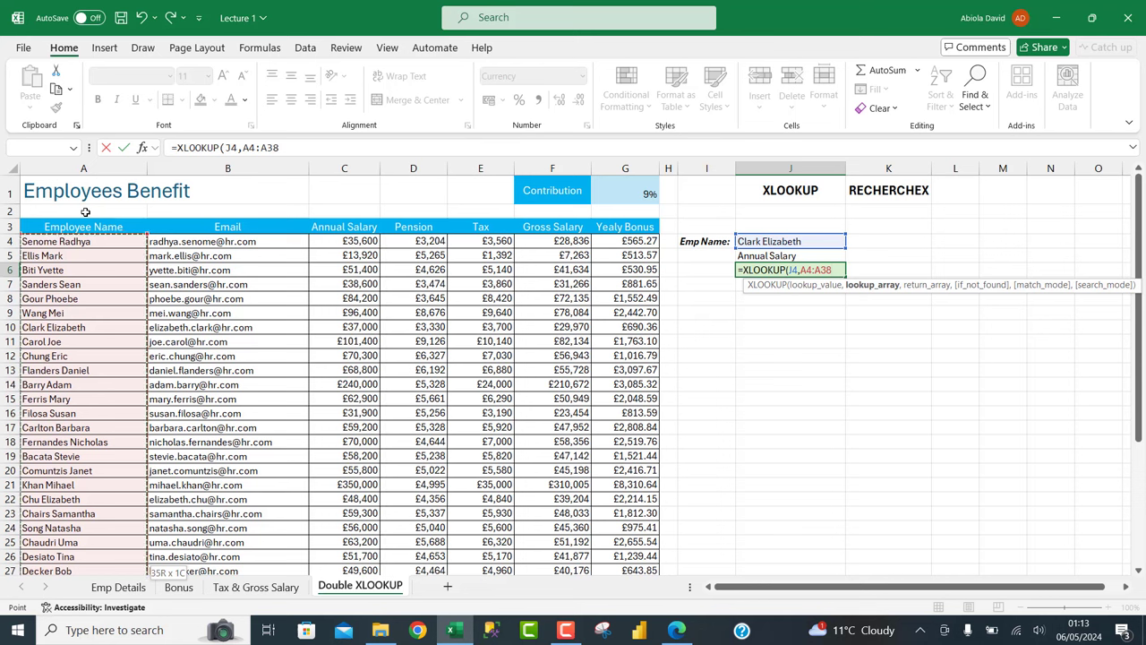
type(",")
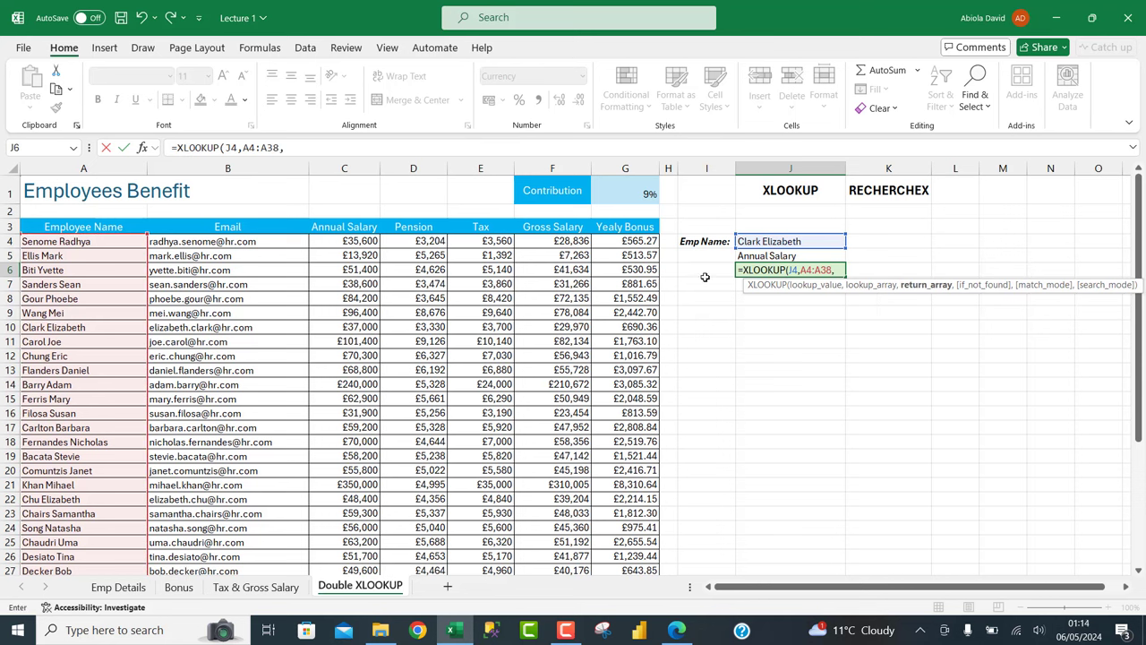
Complete the J6 formula with the nested return array XLOOKUP(J5,C3:G3,C4:G38) and check the result against the employee's row.
type("XLOOKUP(")
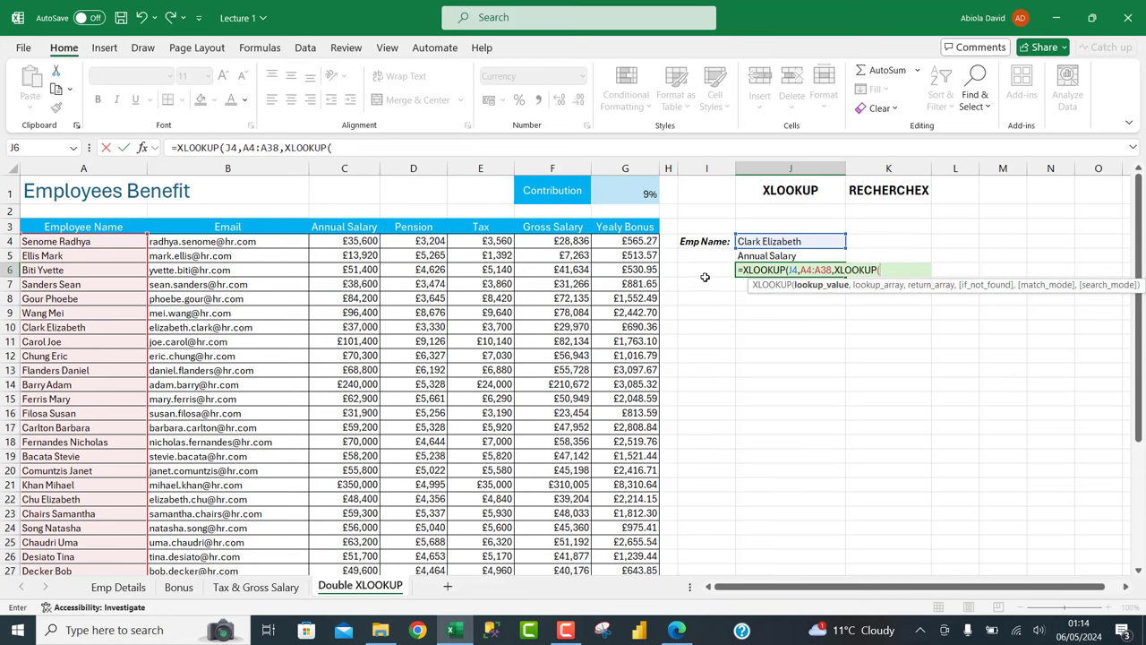
left_click(782, 254)
type(",")
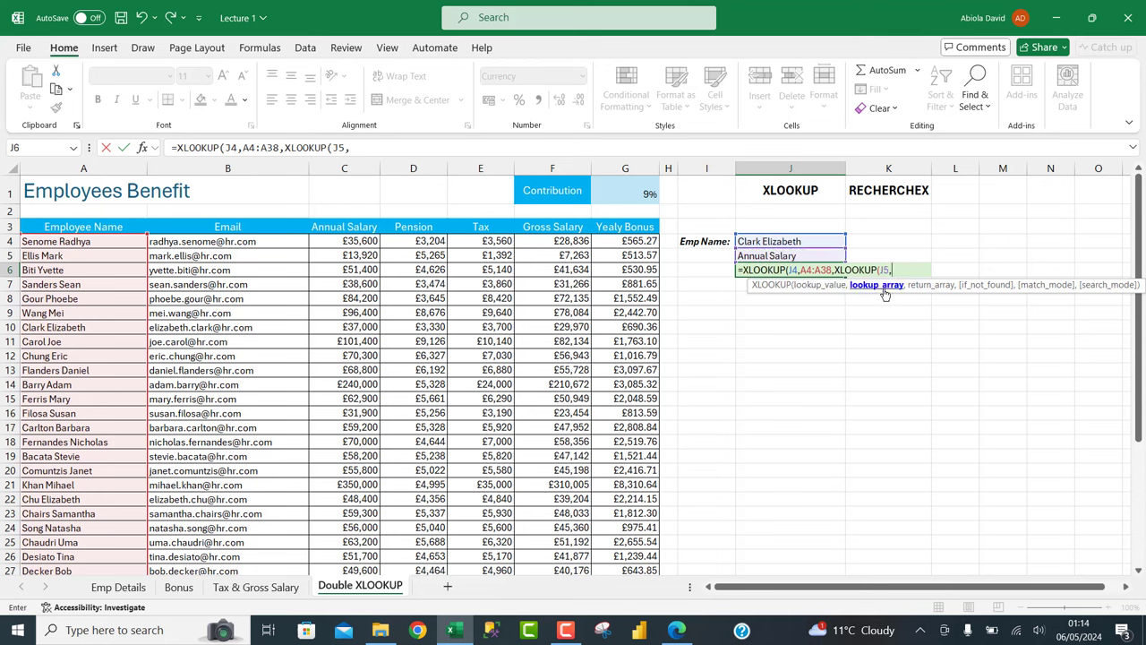
left_click_drag(340, 228, 649, 225)
type(",")
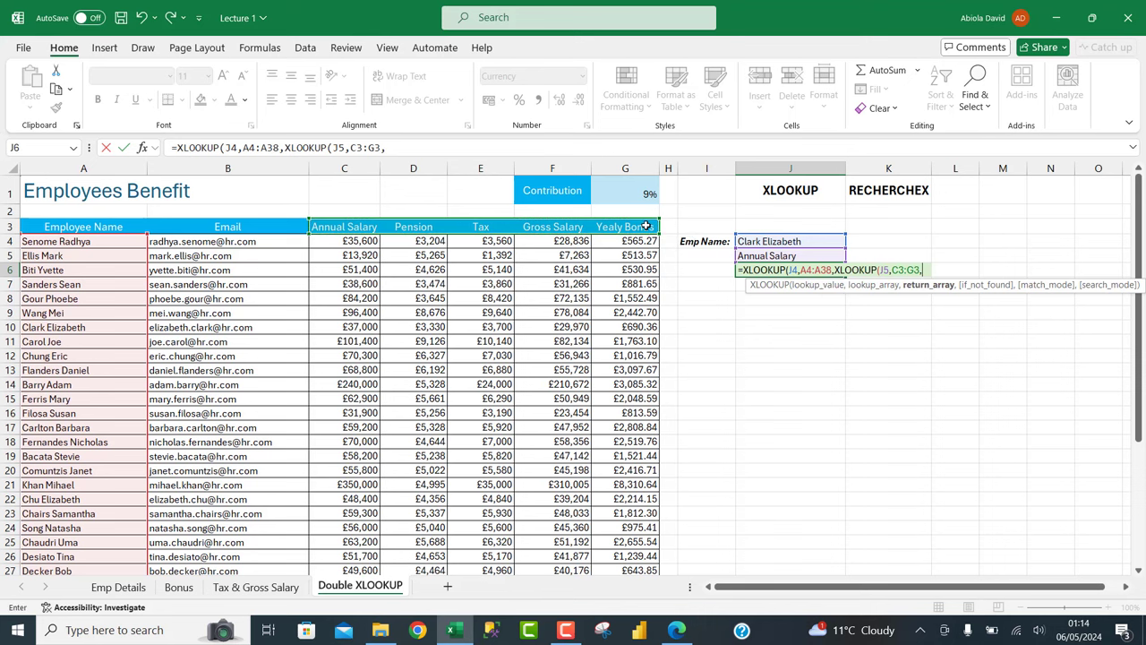
left_click(347, 242)
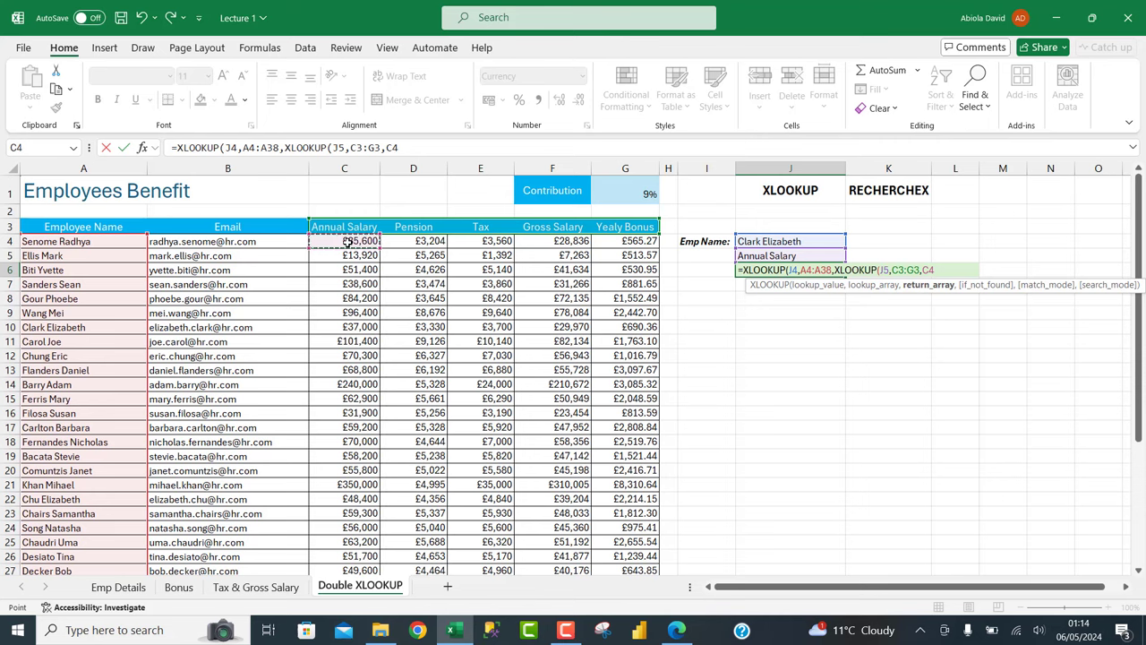
key("ctrl+shift+Right")
key("ctrl+shift+Down")
scroll(347, 242, "up", 4)
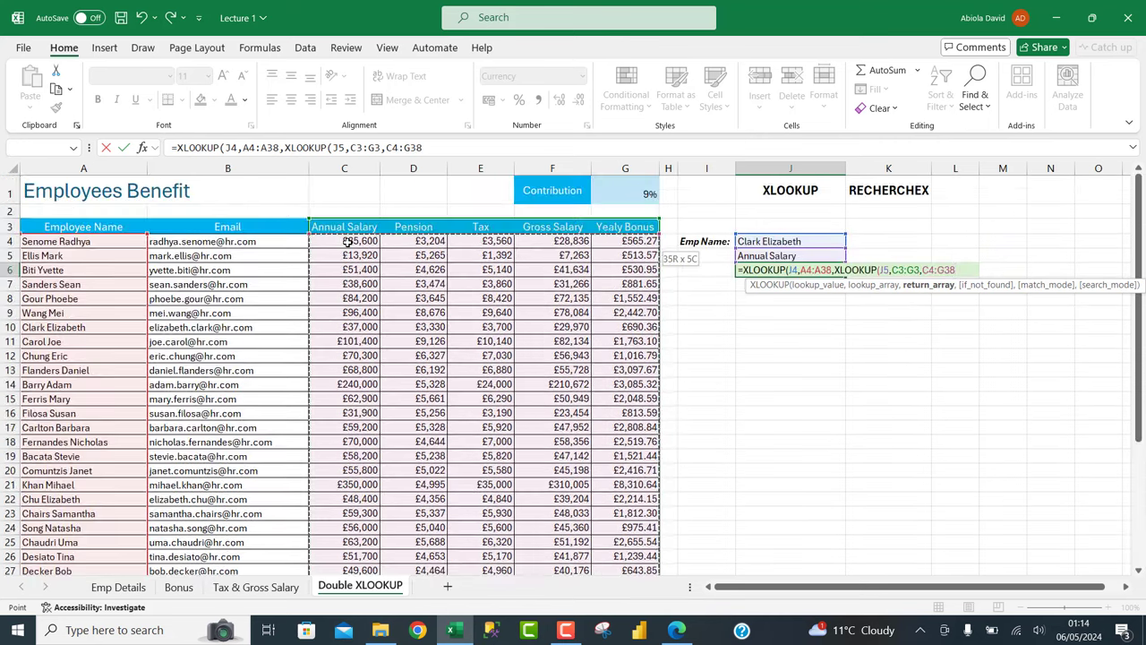
type("))")
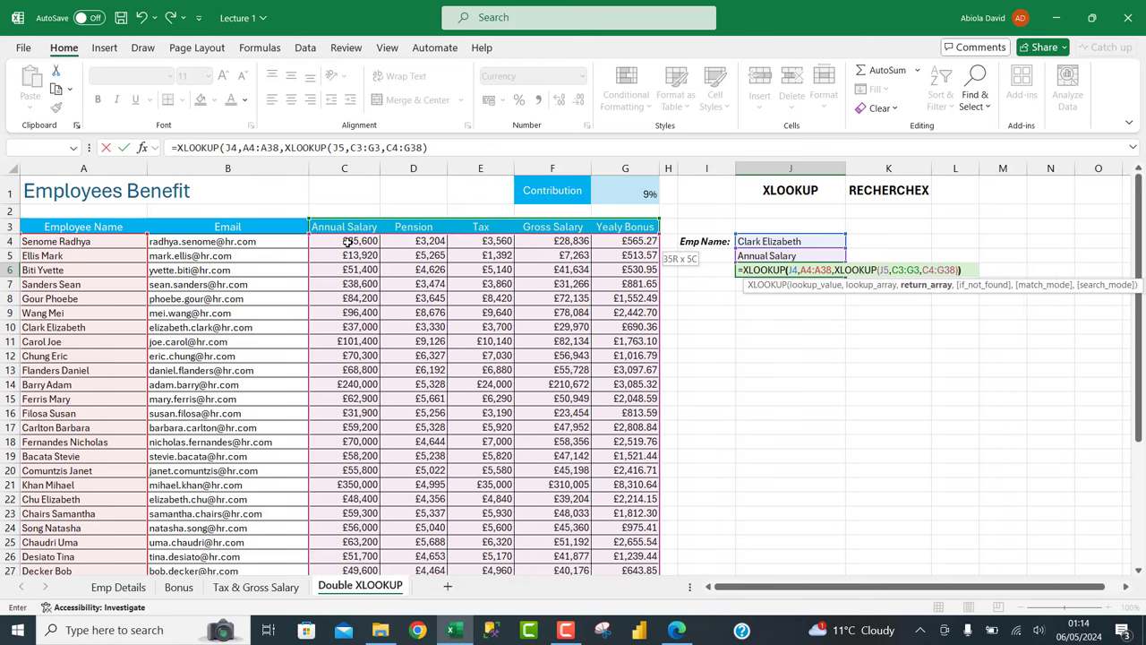
key("ctrl+Return")
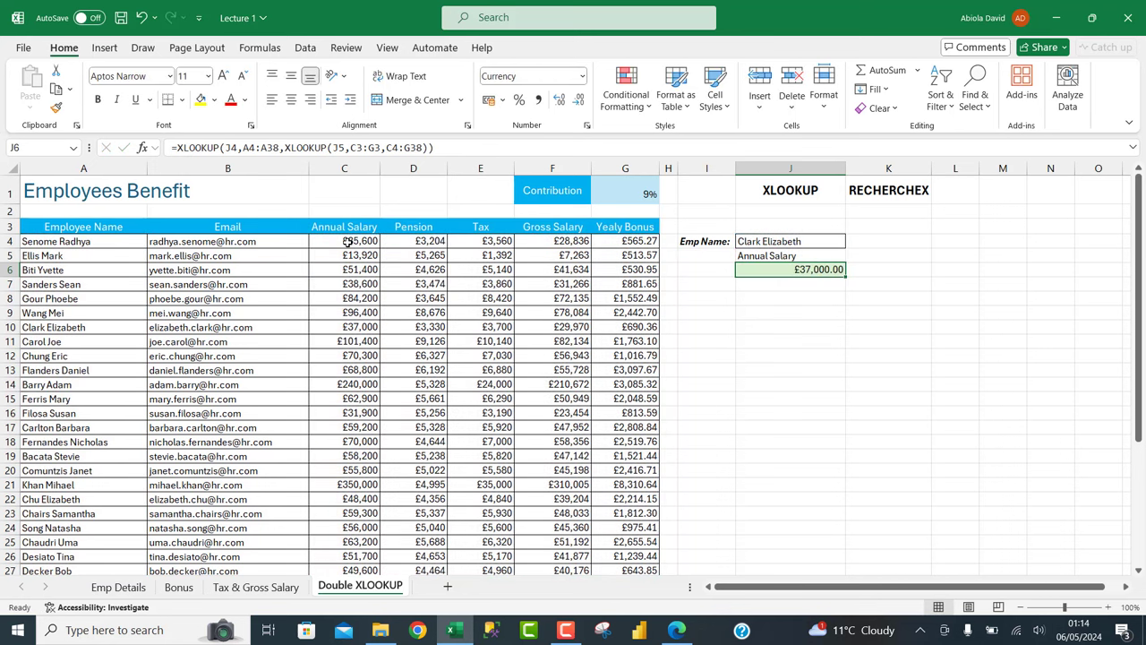
left_click(10, 327)
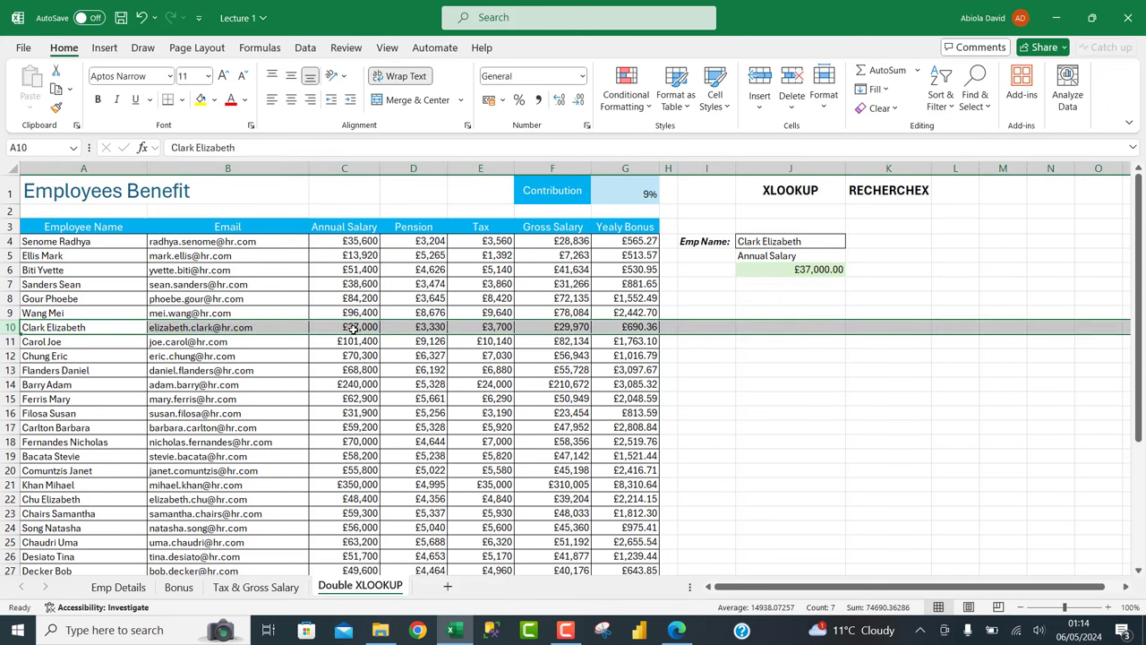
Clear J5 and give it list data validation with the column headings =$C$3:$G$3 as the source.
left_click(800, 255)
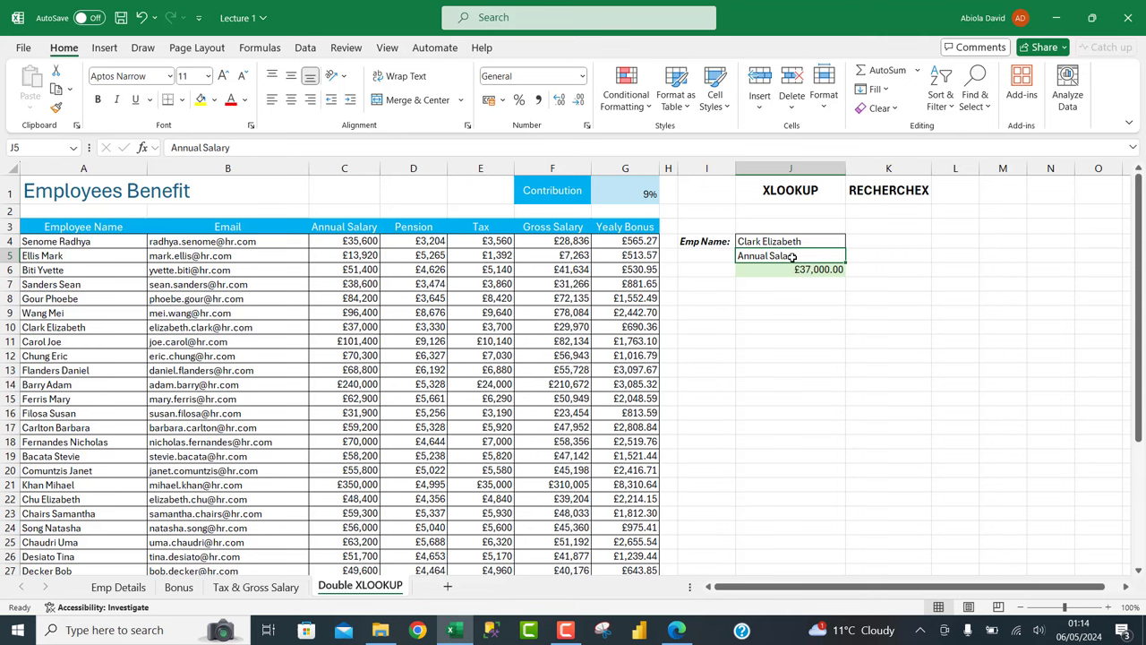
key("Delete")
left_click(304, 47)
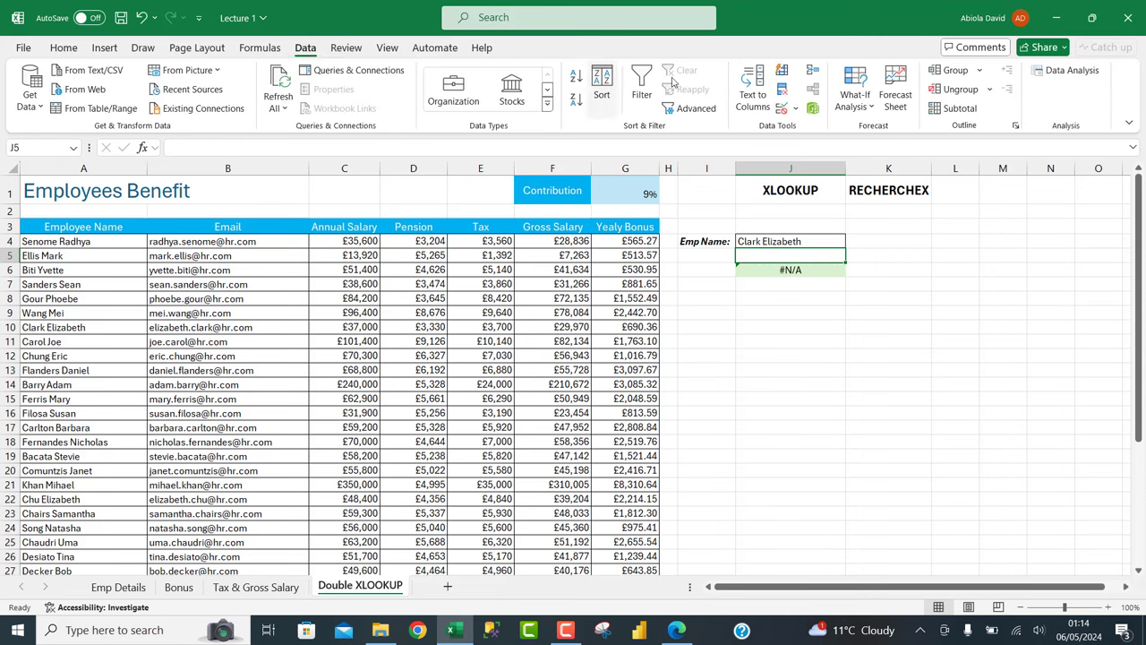
left_click(781, 108)
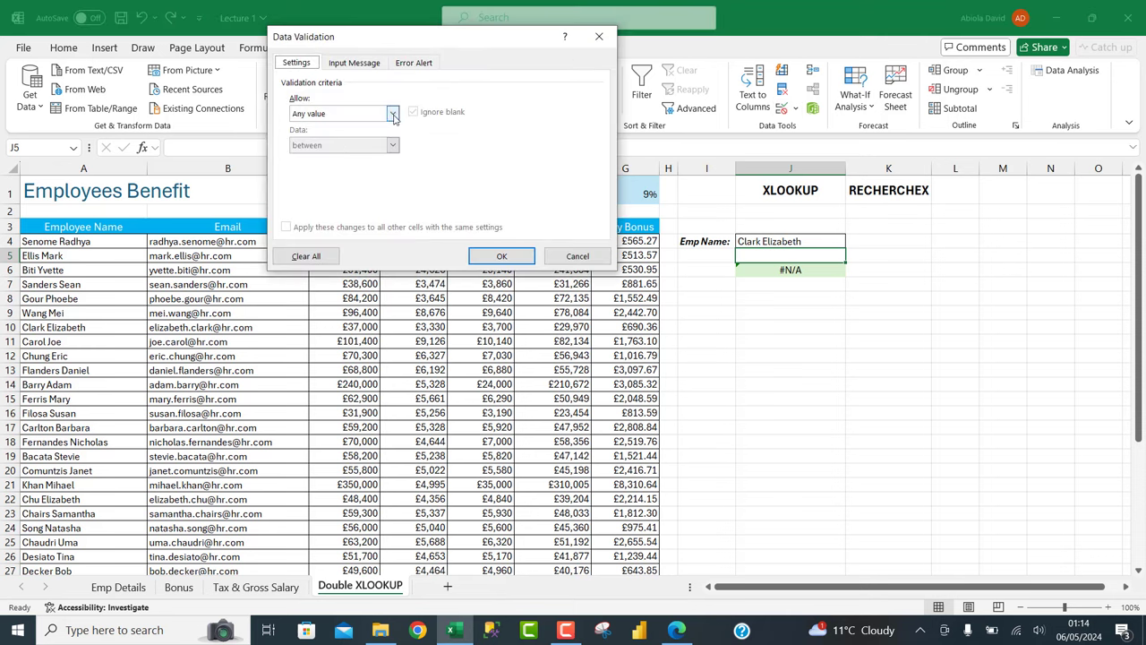
left_click(394, 116)
left_click(322, 157)
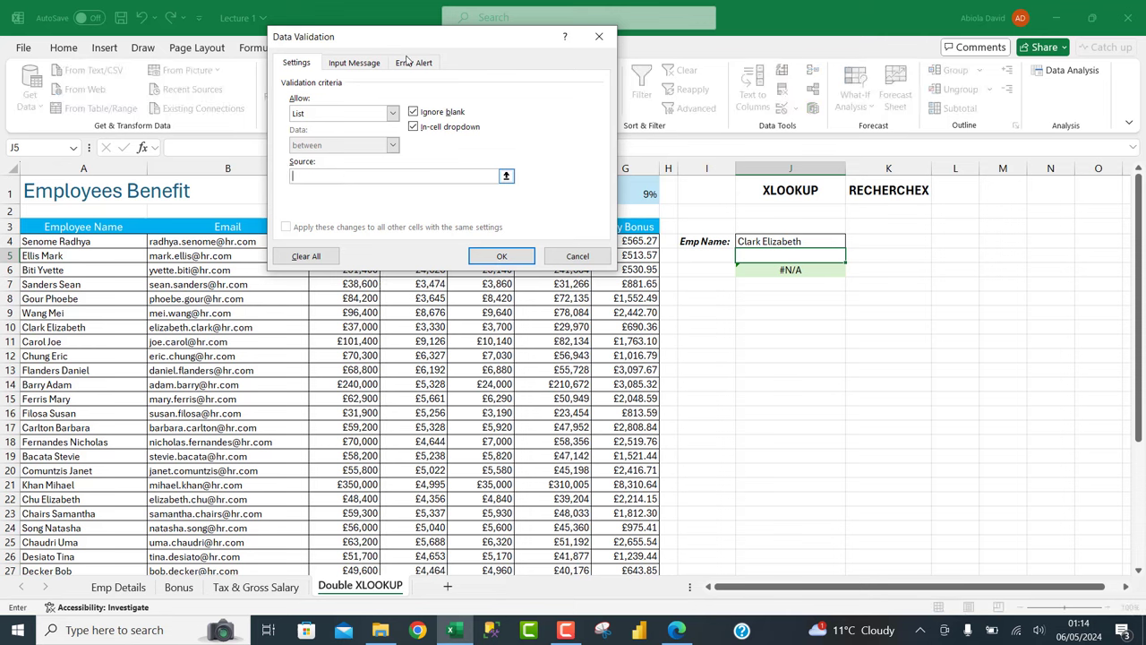
left_click_drag(405, 45, 889, 187)
left_click_drag(345, 227, 635, 228)
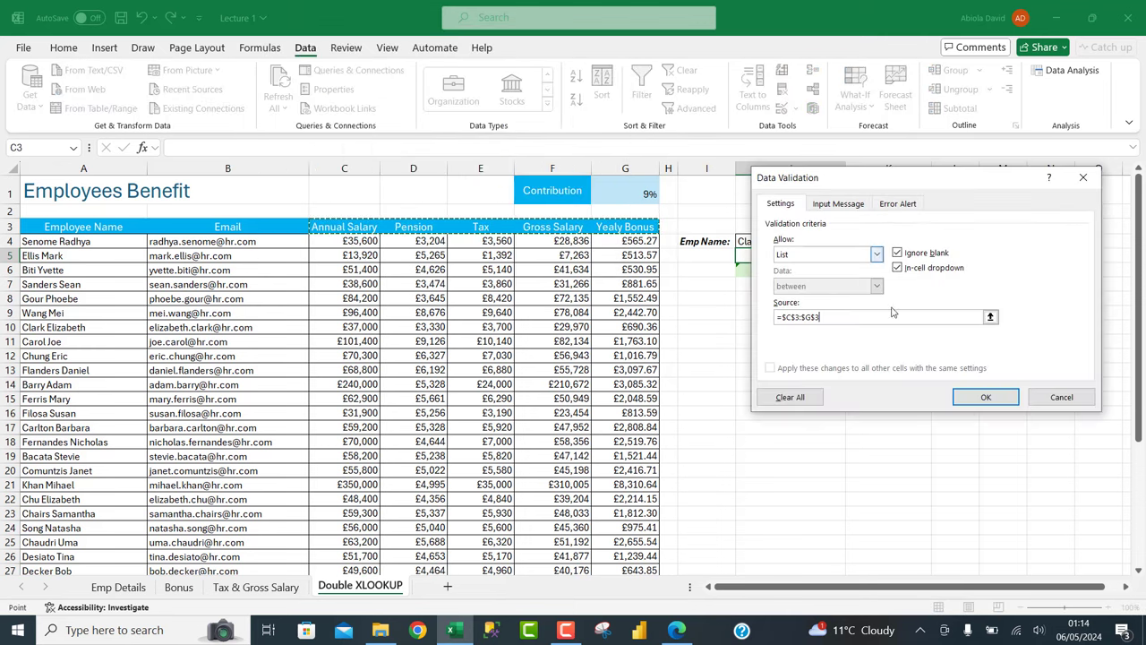
left_click(964, 399)
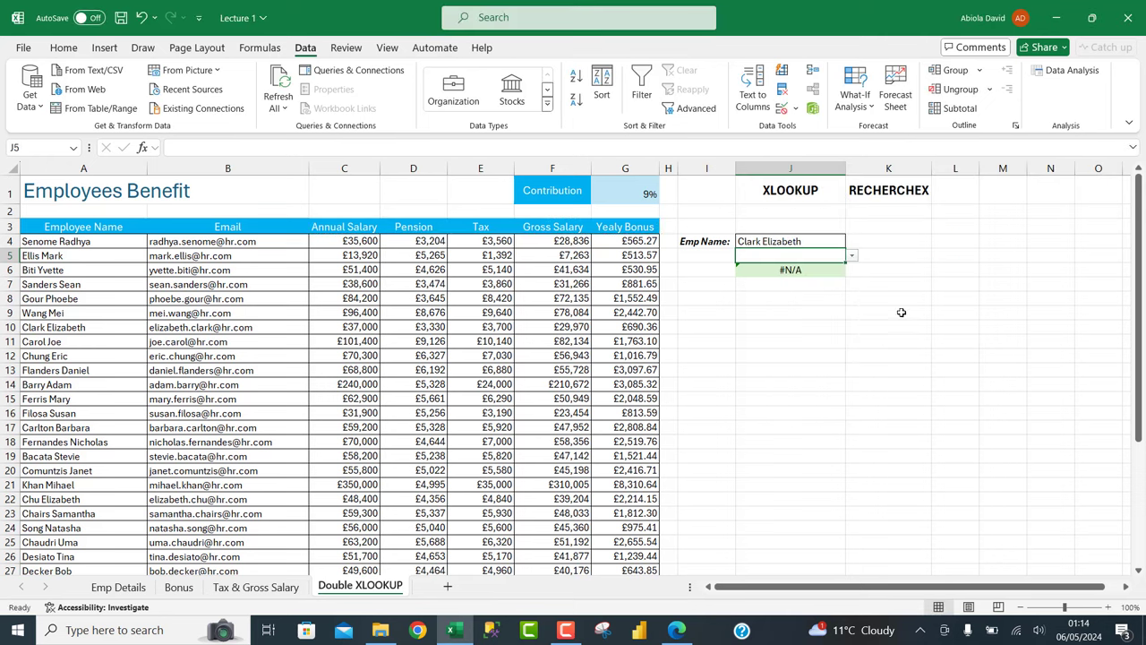
Choose Tax from the J5 dropdown as the heading to look up.
left_click(852, 256)
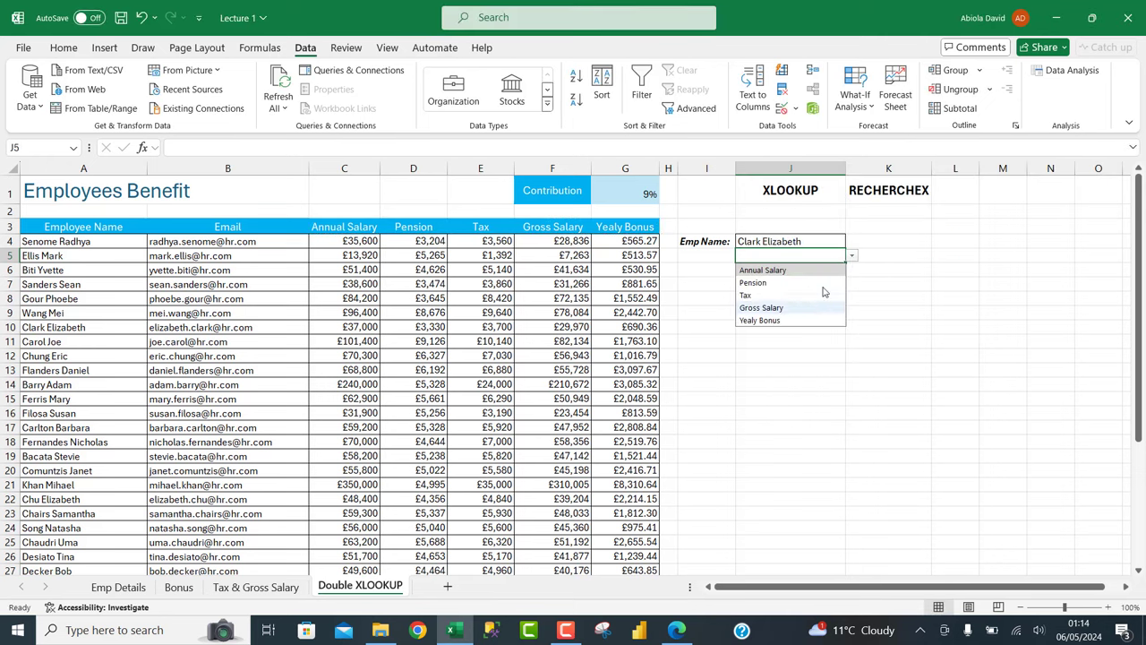
left_click(746, 295)
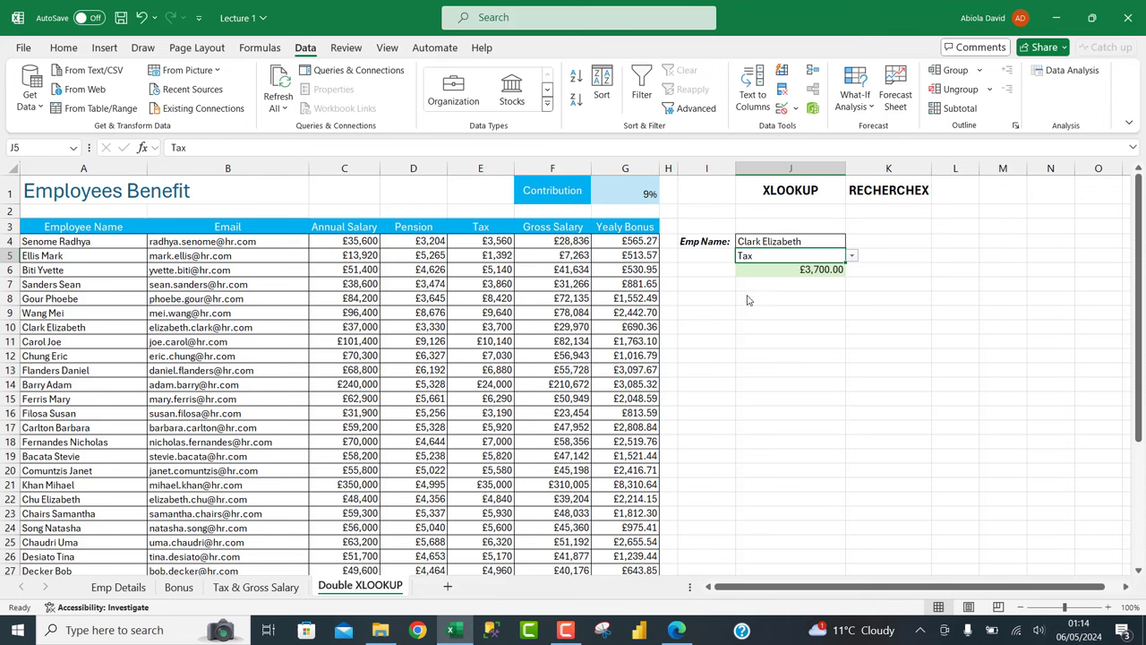
Replace the J4 entry with a list validation dropdown sourced from =$A$4:$A$38 and choose a different employee from it.
left_click_drag(41, 242, 54, 484)
left_click(799, 240)
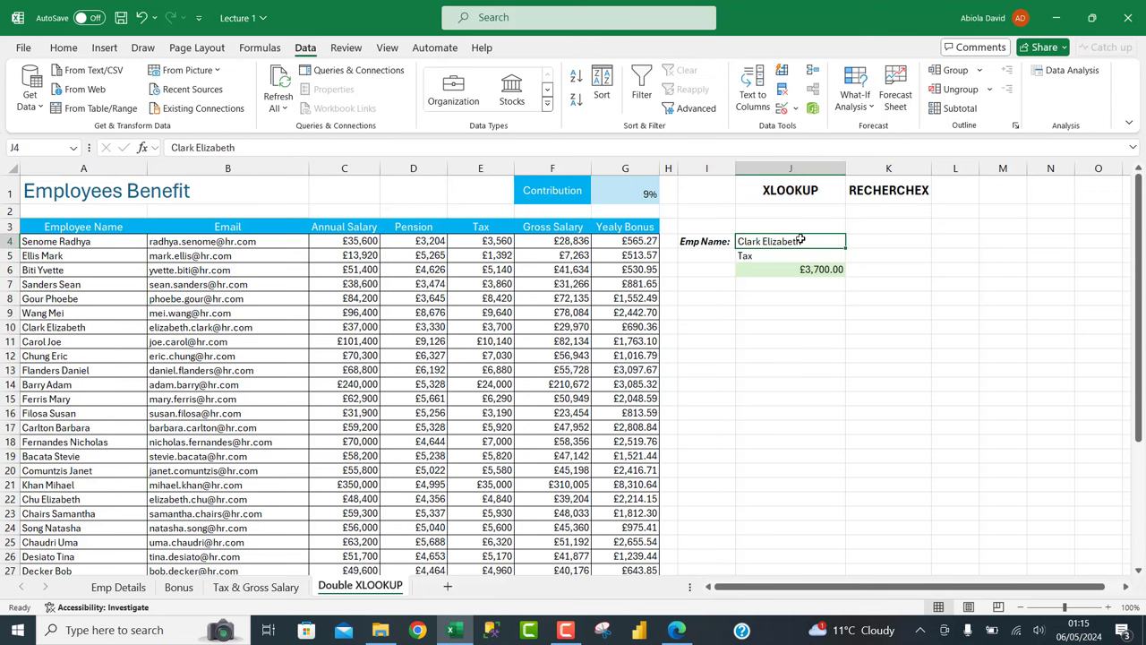
key("Delete")
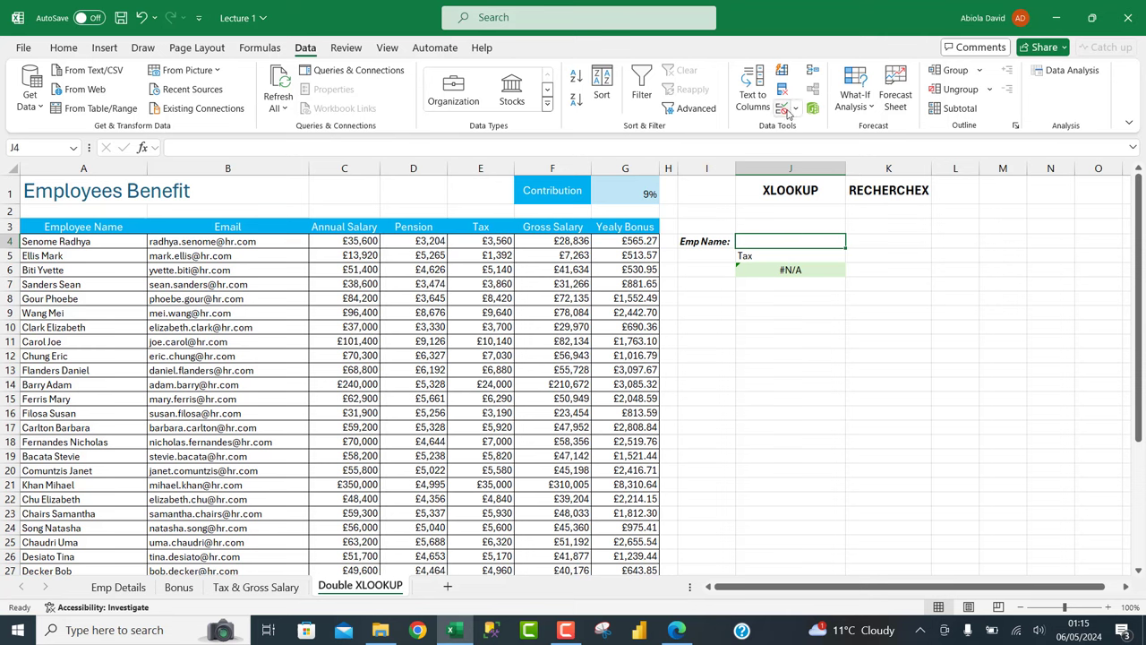
left_click(785, 109)
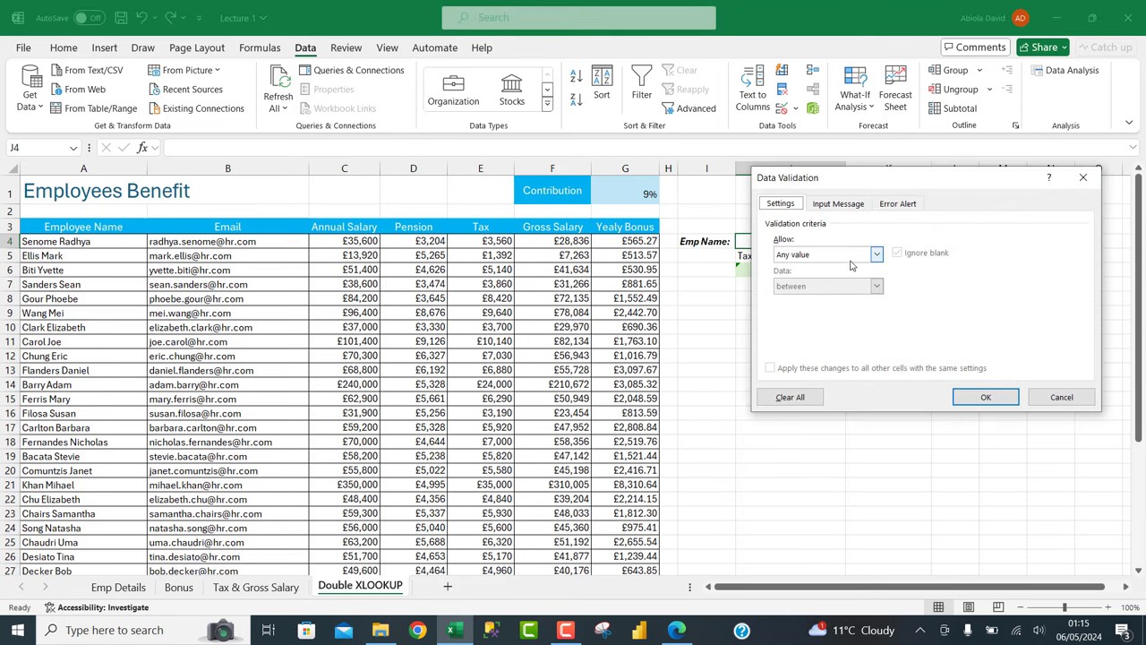
left_click(852, 255)
left_click(781, 299)
left_click(777, 317)
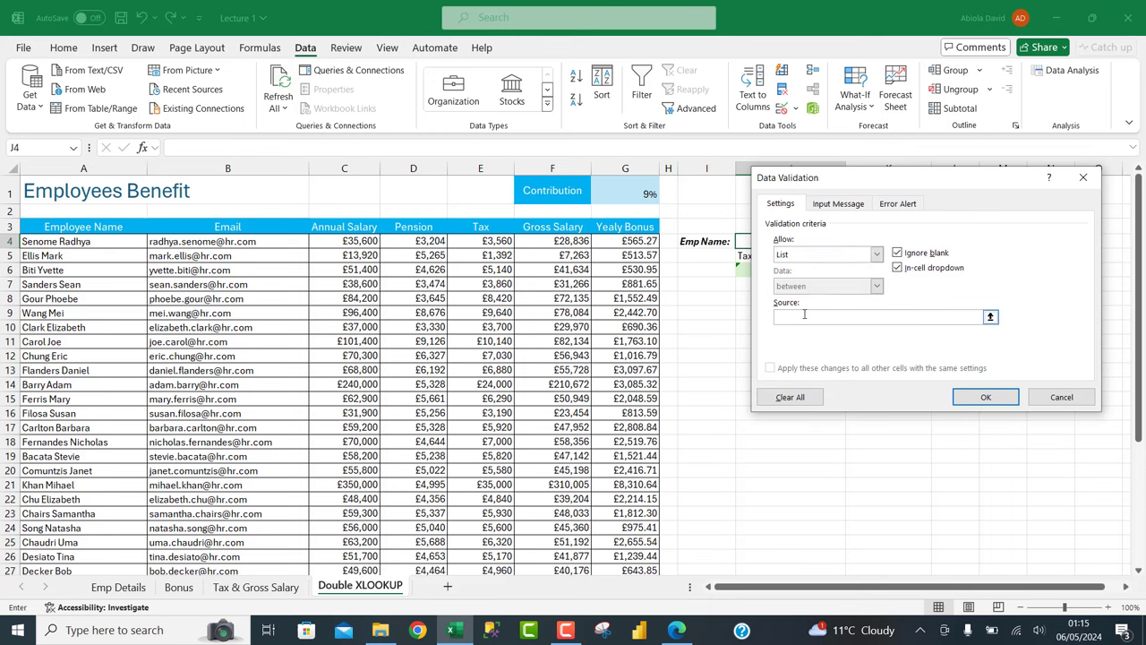
left_click(115, 241)
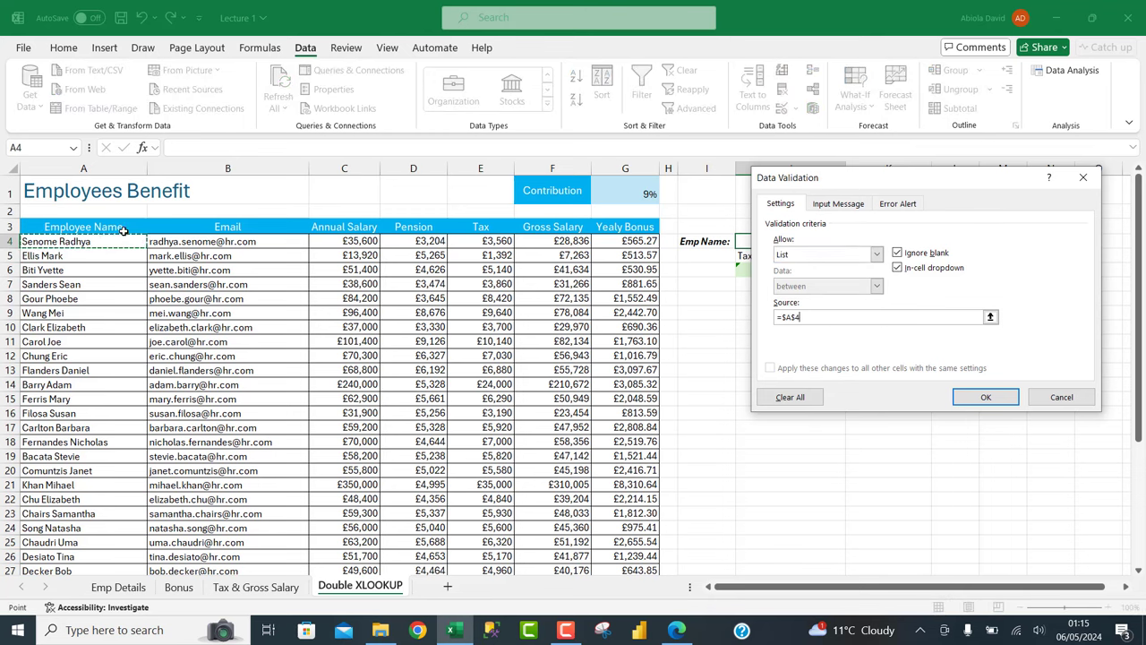
key("ctrl+shift+Down")
scroll(107, 230, "up", 3)
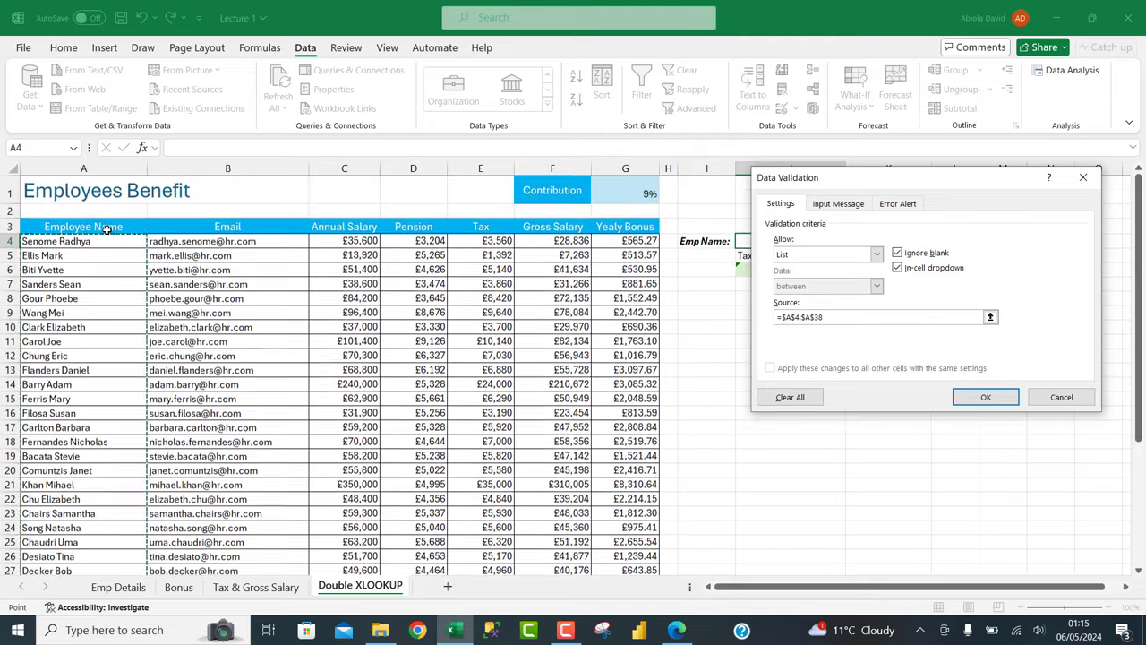
left_click(983, 397)
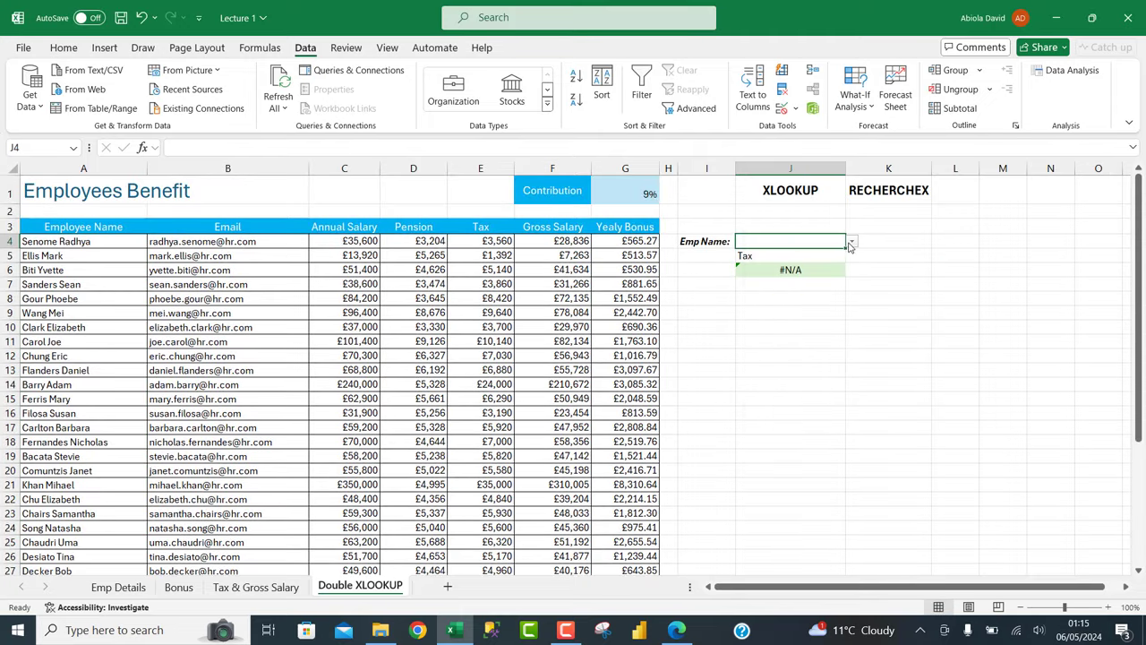
left_click(851, 242)
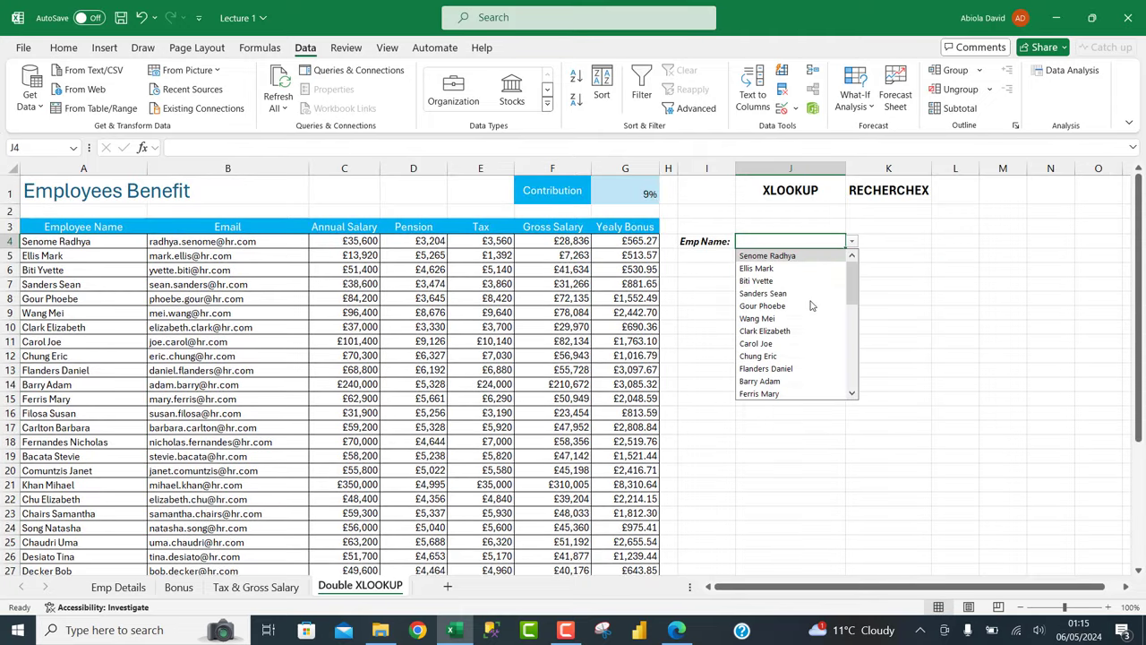
left_click(779, 367)
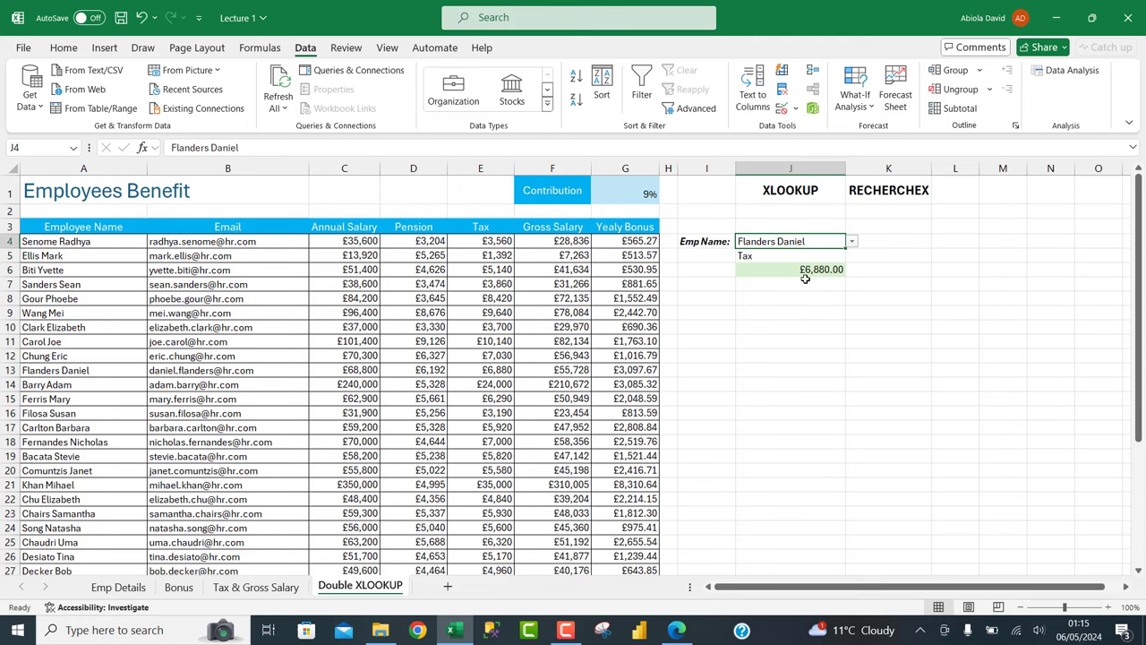
Switch to the Lecture 2 workbook and examine the Product List sheet's item, product, description, price and DiscCategory columns.
left_click(448, 630)
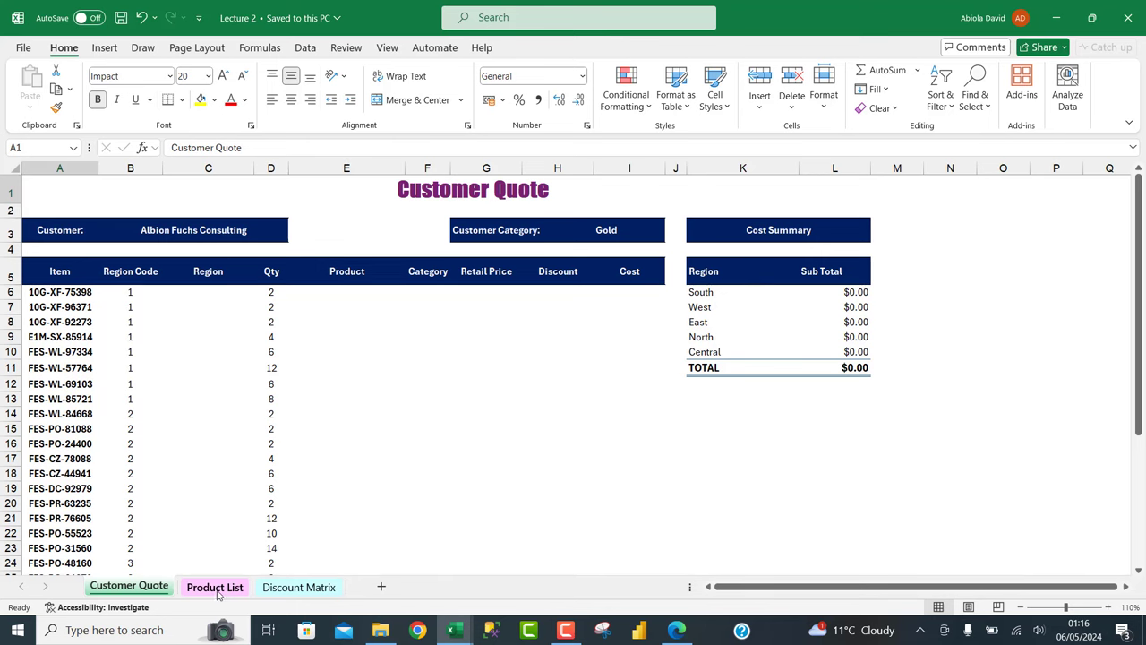
left_click(216, 589)
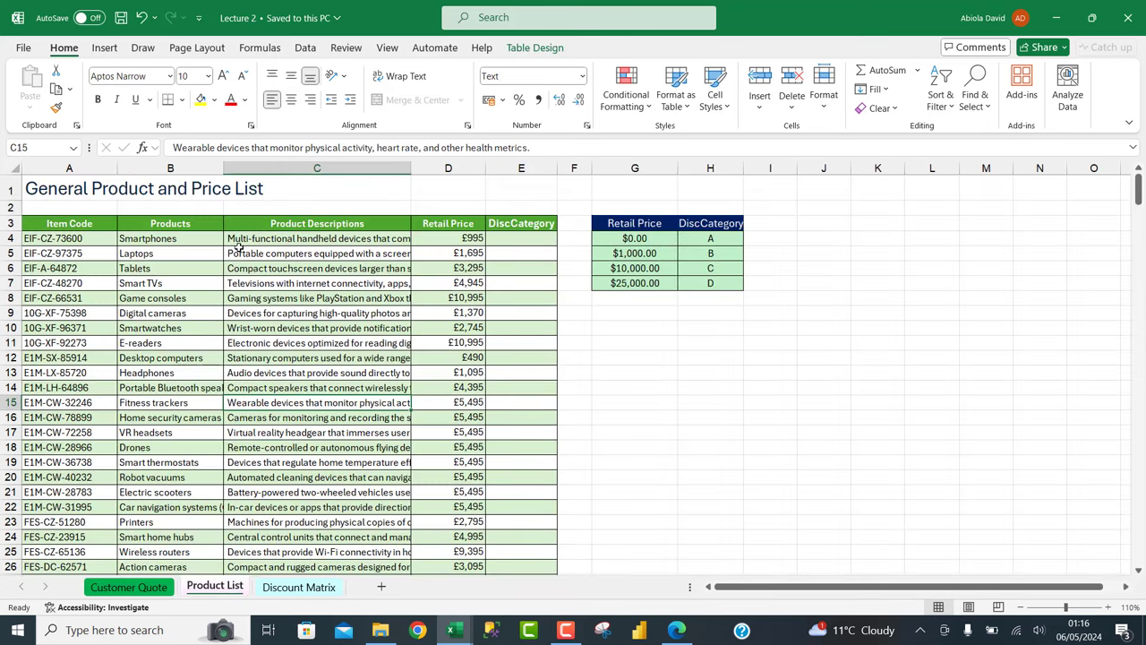
left_click_drag(99, 238, 89, 342)
left_click(167, 253)
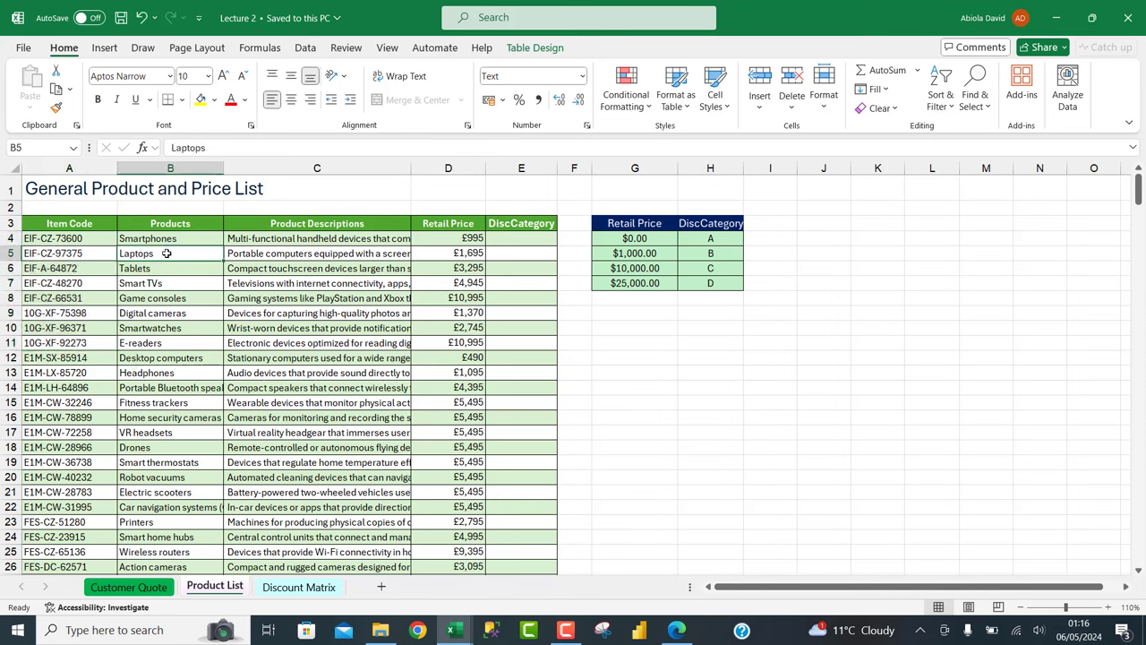
left_click_drag(313, 228, 317, 359)
left_click_drag(458, 253, 461, 322)
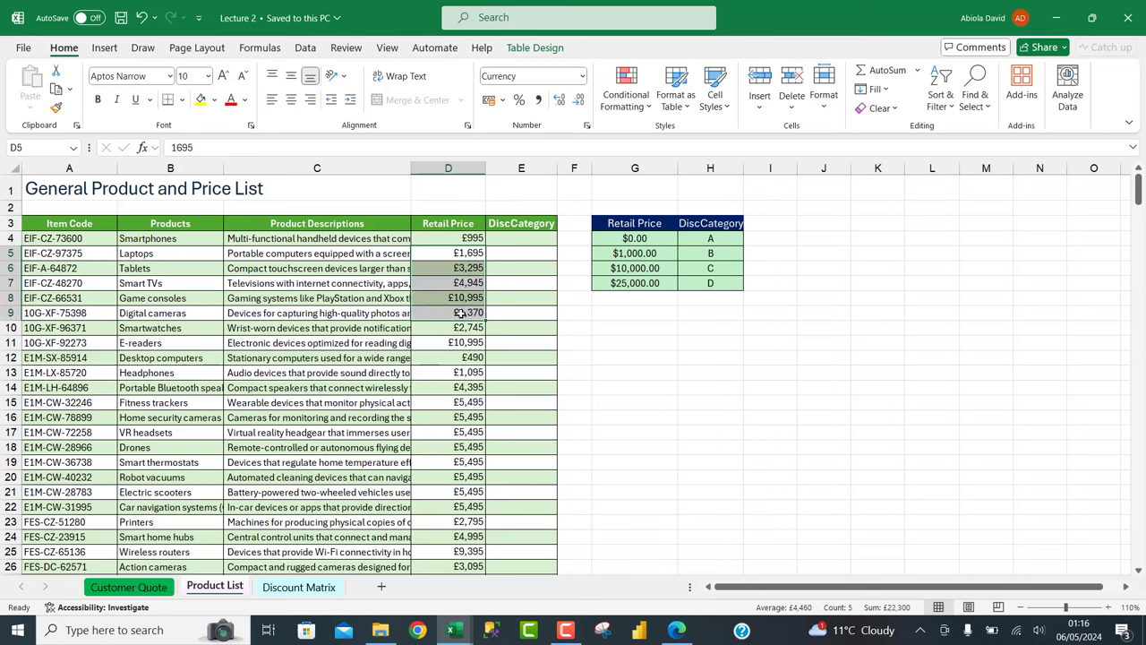
left_click_drag(521, 238, 505, 422)
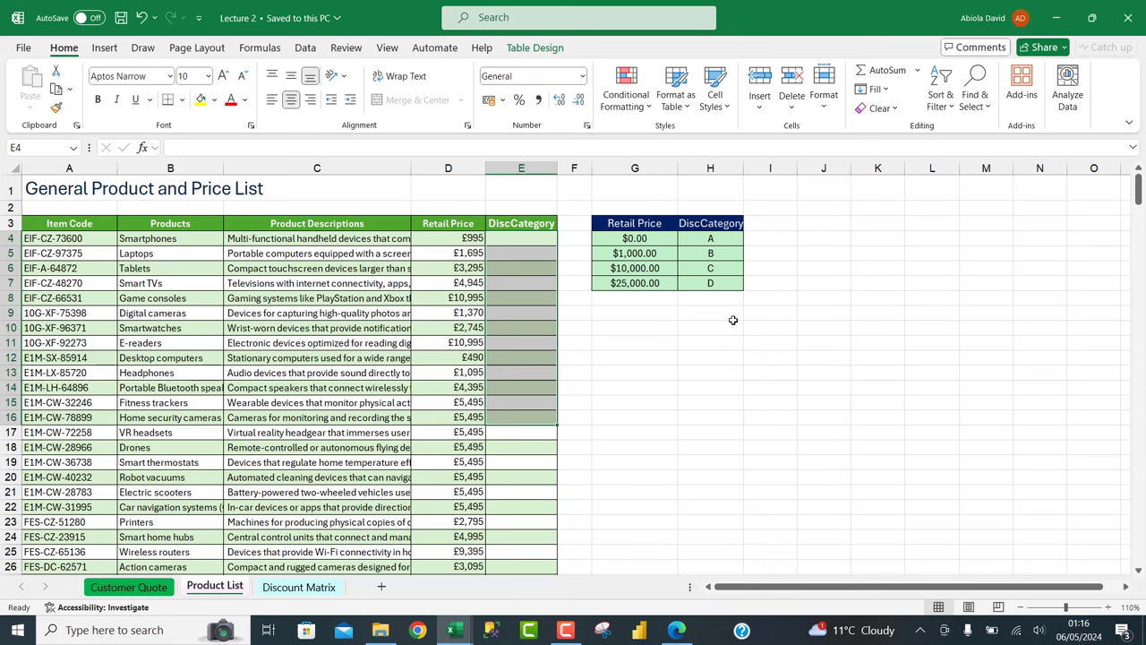
left_click_drag(521, 242, 535, 502)
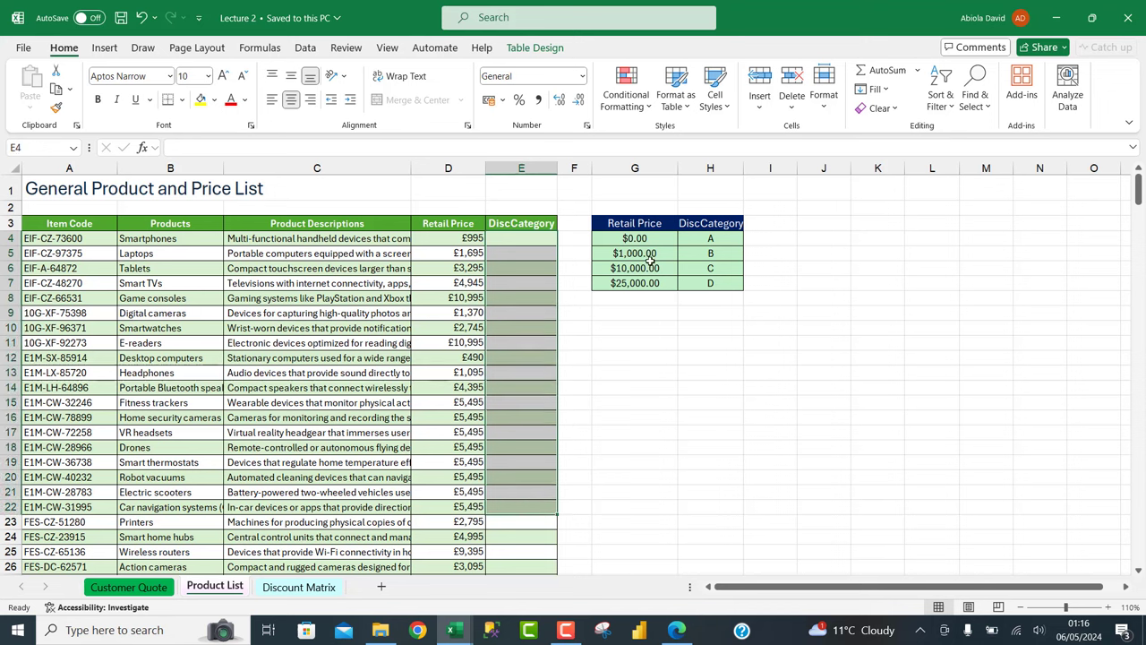
Start an XLOOKUP formula in E4 with [@[Retail Price]] as the lookup value and $G$4:$G$7 as the lookup array.
left_click(506, 238)
type("=xl")
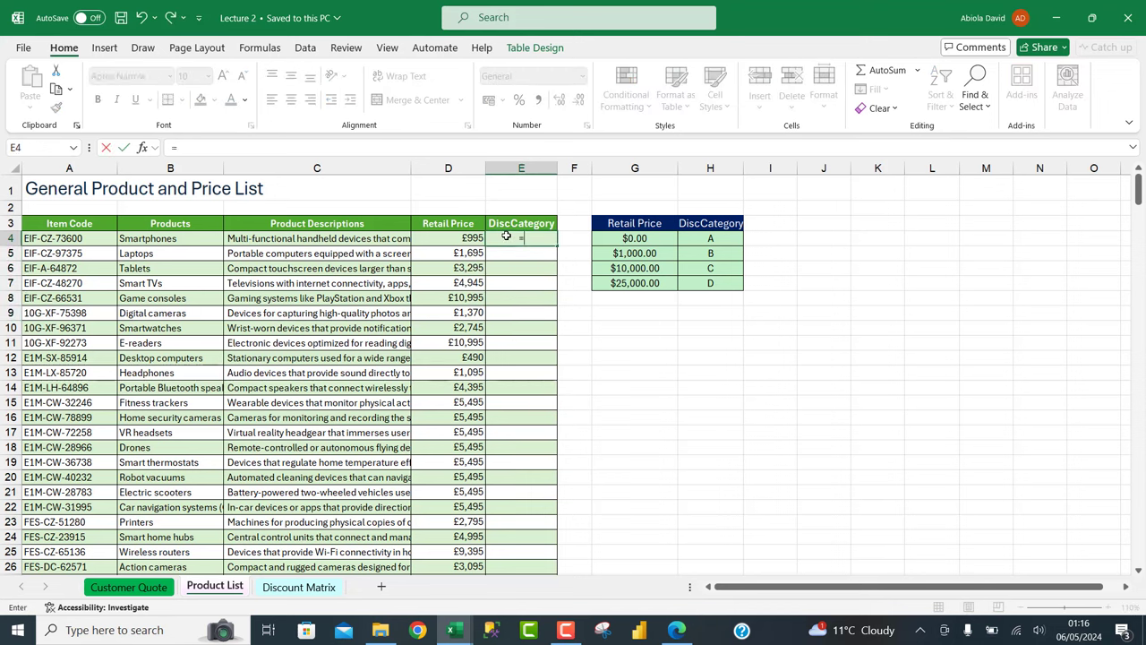
key("Tab")
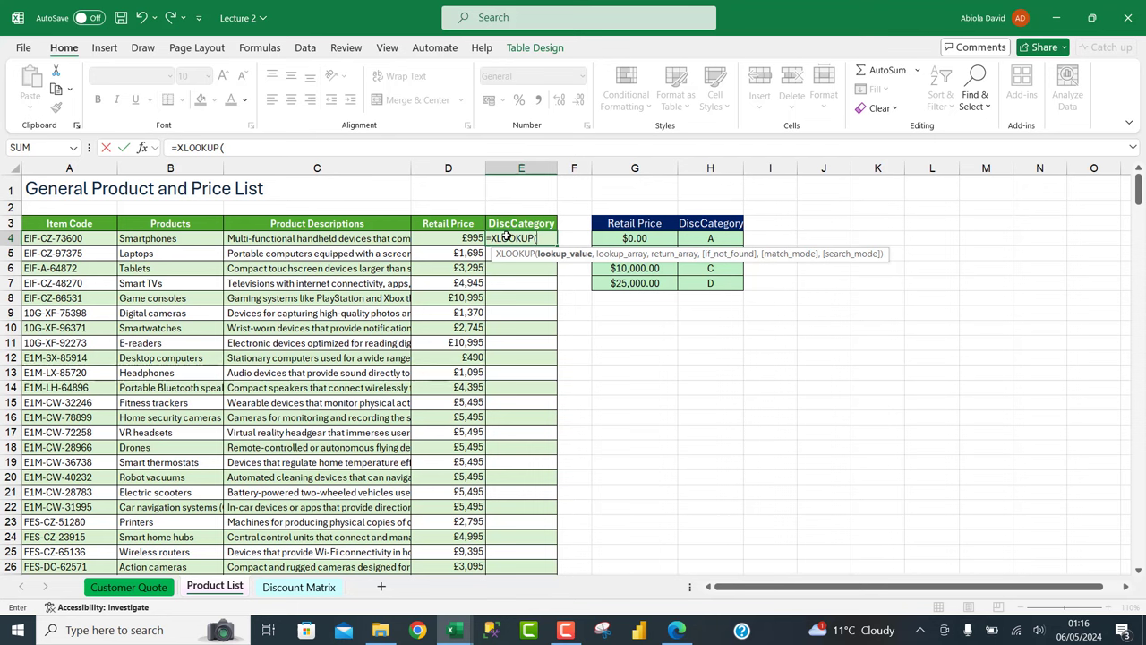
left_click(453, 239)
type(",")
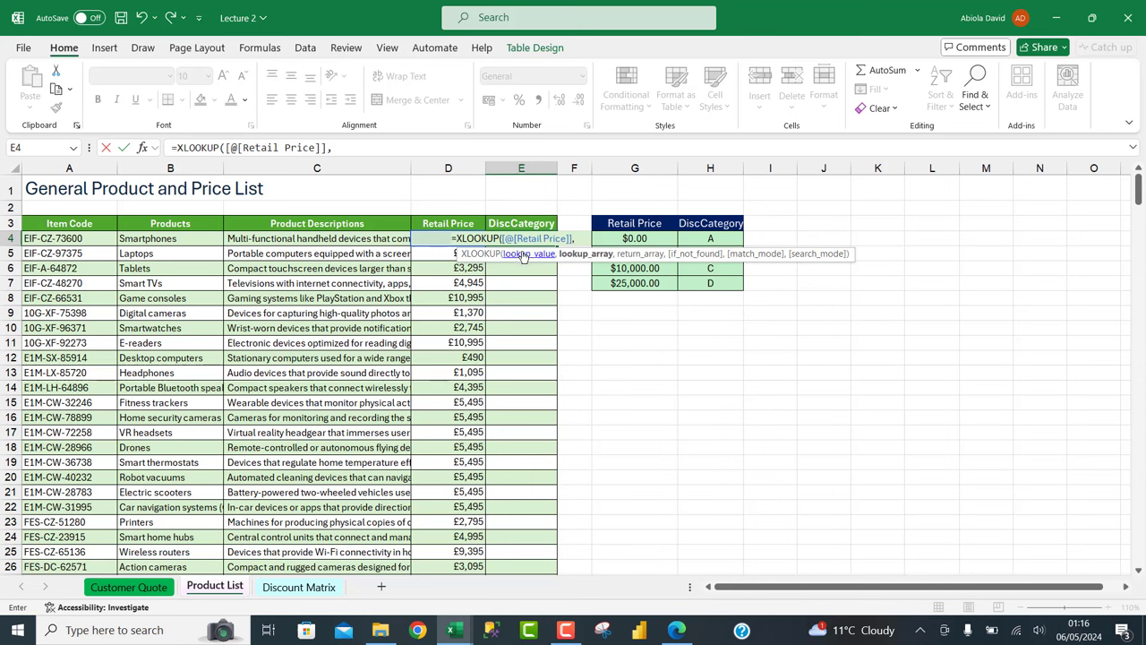
left_click_drag(628, 240, 634, 287)
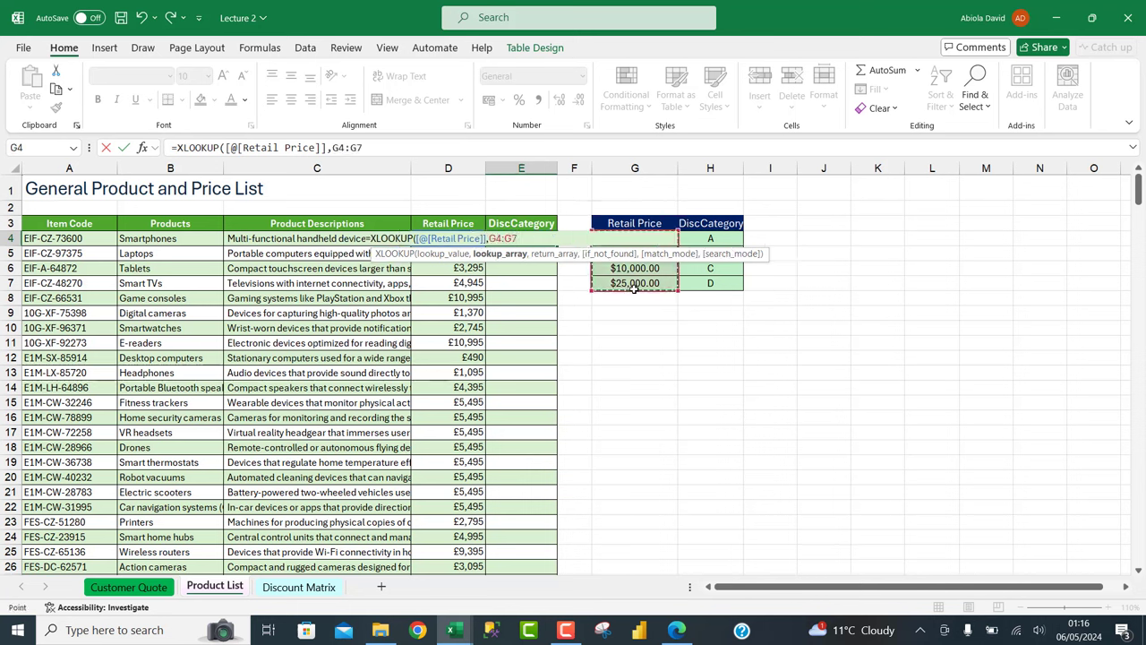
key("F4")
type(",")
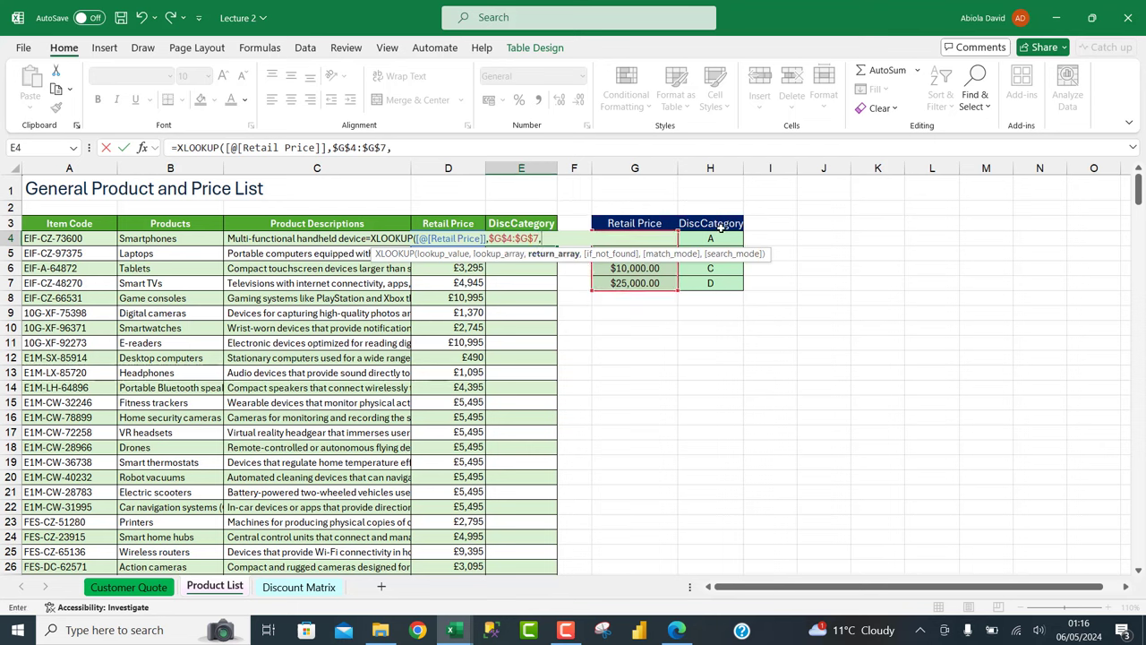
Complete the E4 formula with return array $H$4:$H$7, no if-not-found value and match mode -1, exact match or next smaller item.
left_click_drag(723, 234, 726, 281)
key("F4")
type(",,")
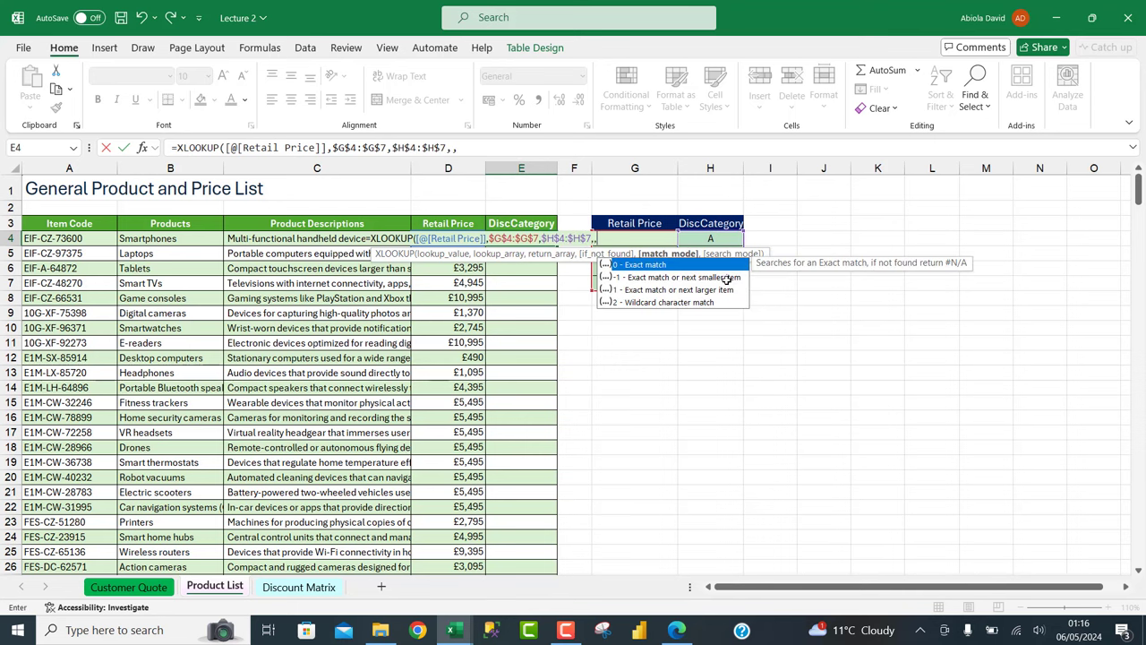
left_click(655, 279)
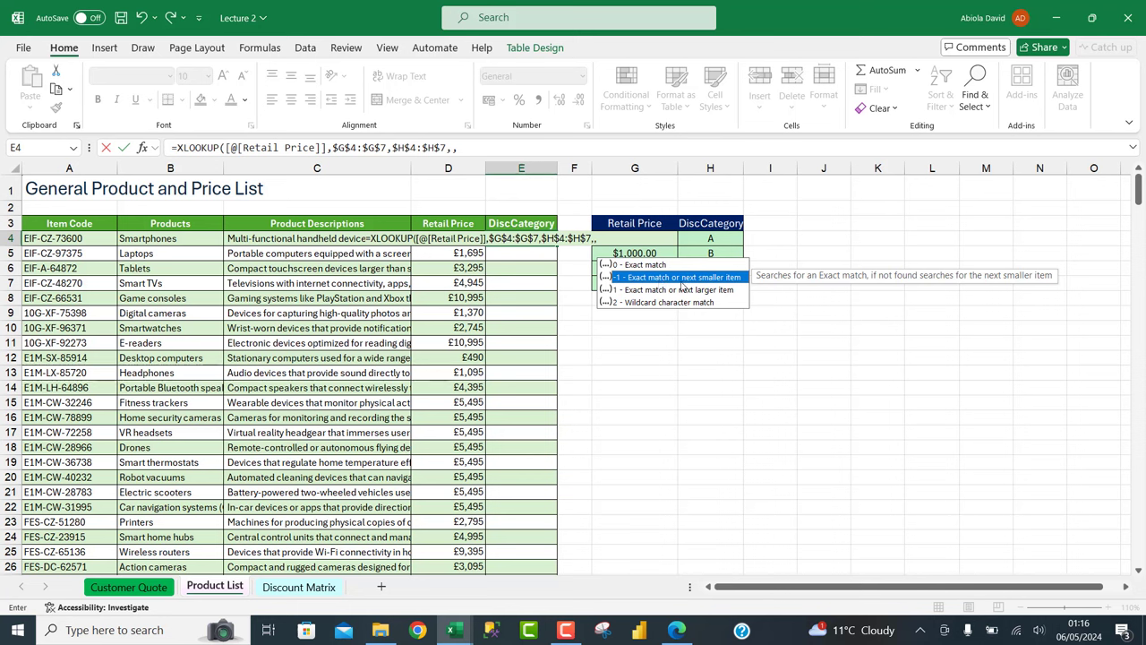
double_click(719, 278)
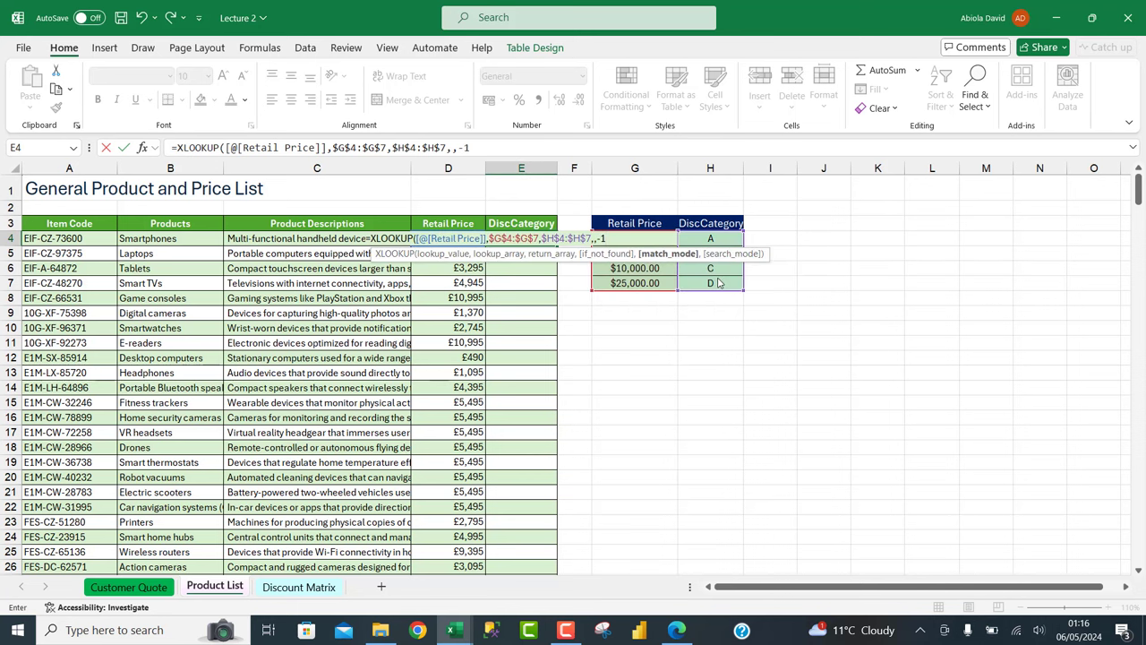
type(")")
key("ctrl+Return")
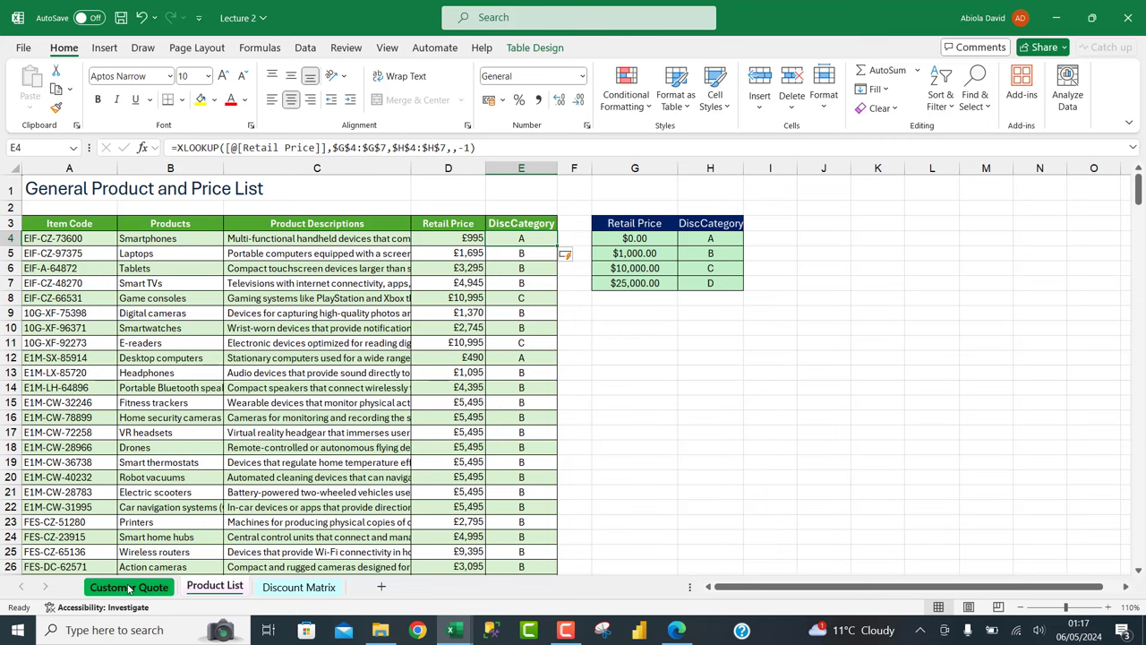
Go to the Customer Quote sheet and examine the customer, customer category, region codes and the regions in the Cost Summary.
left_click(129, 586)
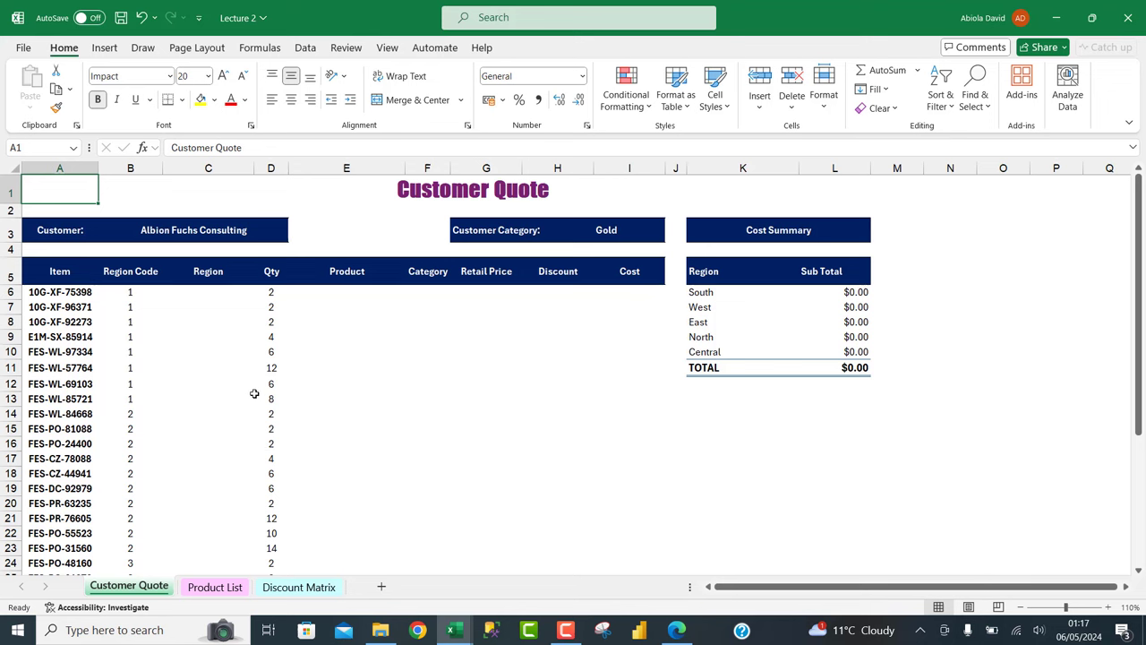
left_click(191, 230)
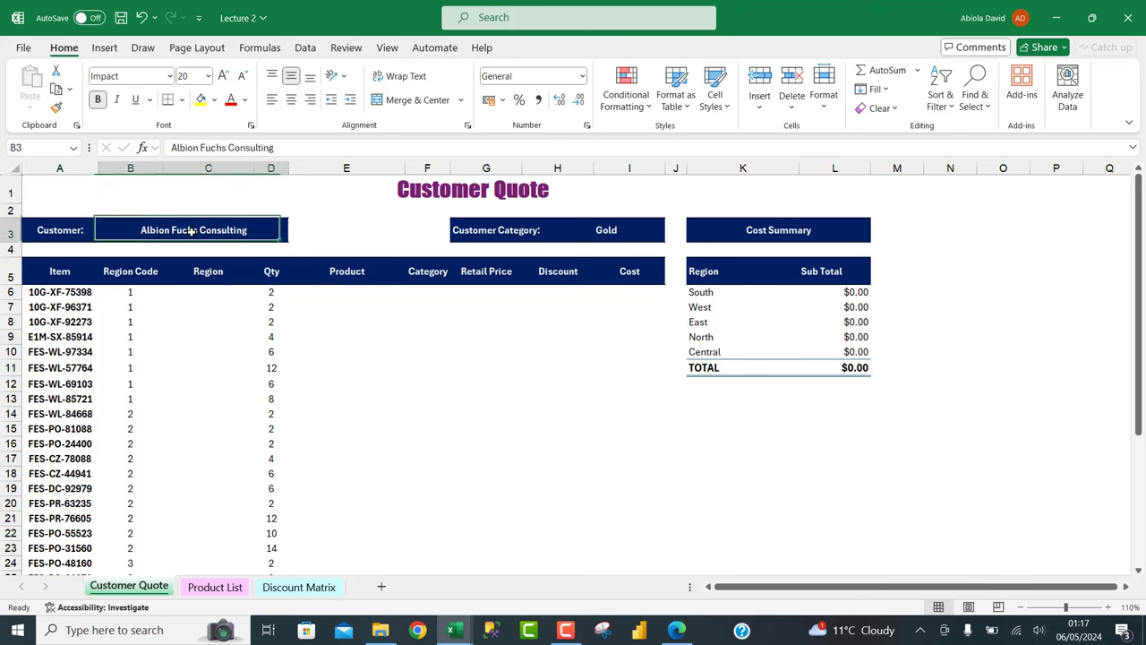
left_click(616, 233)
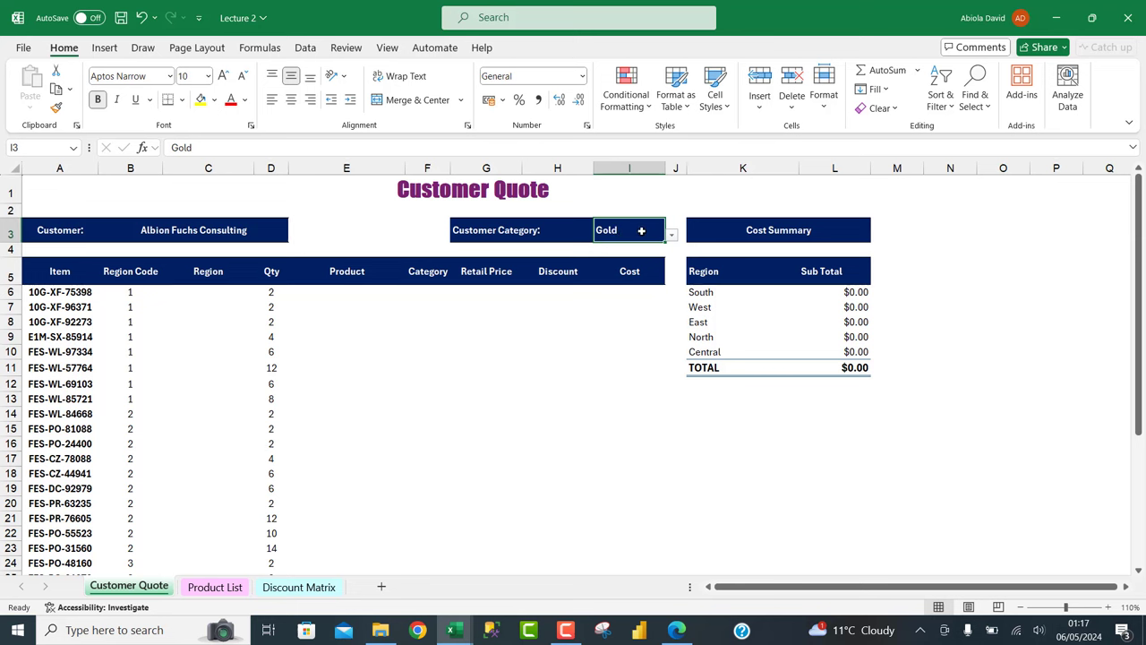
left_click(176, 293)
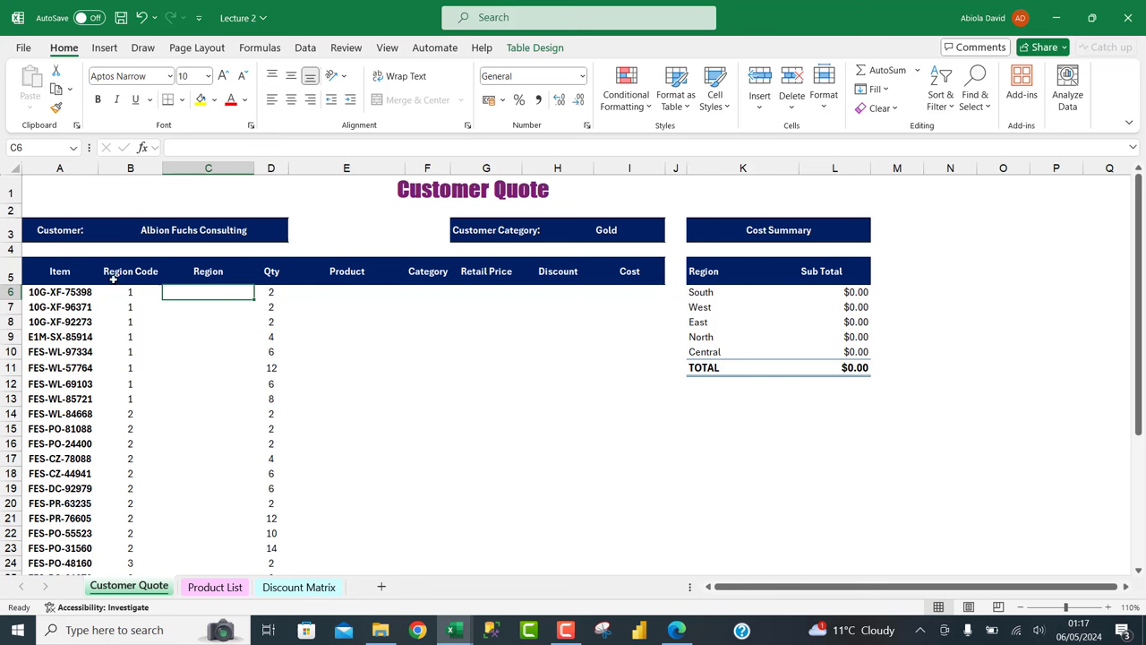
left_click_drag(130, 291, 146, 501)
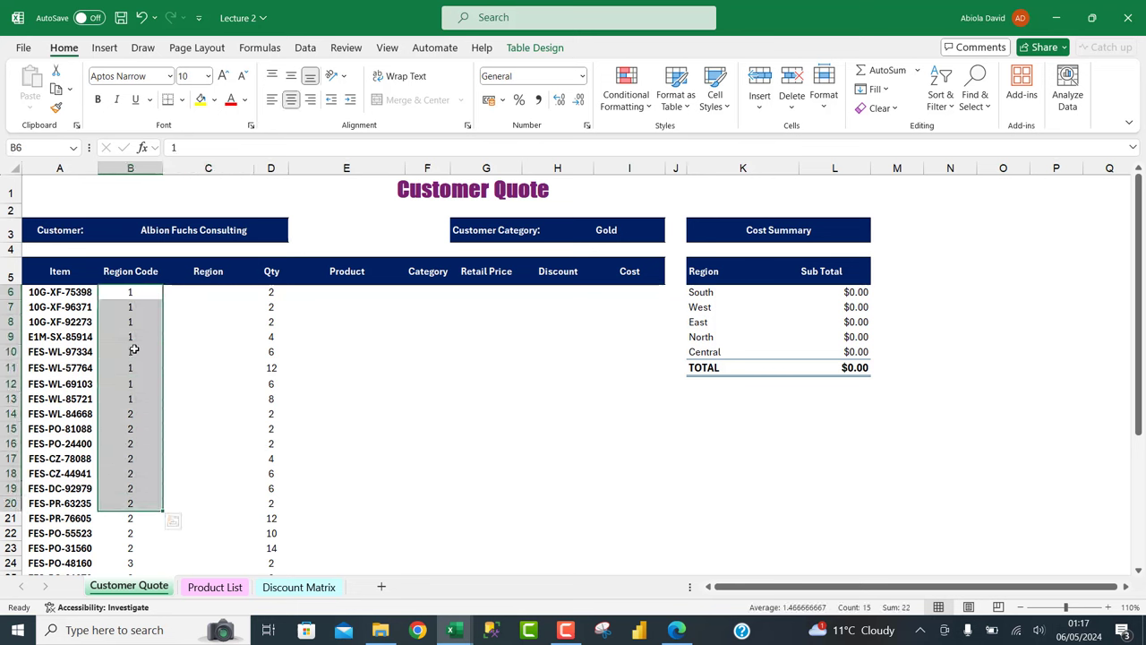
left_click(717, 295)
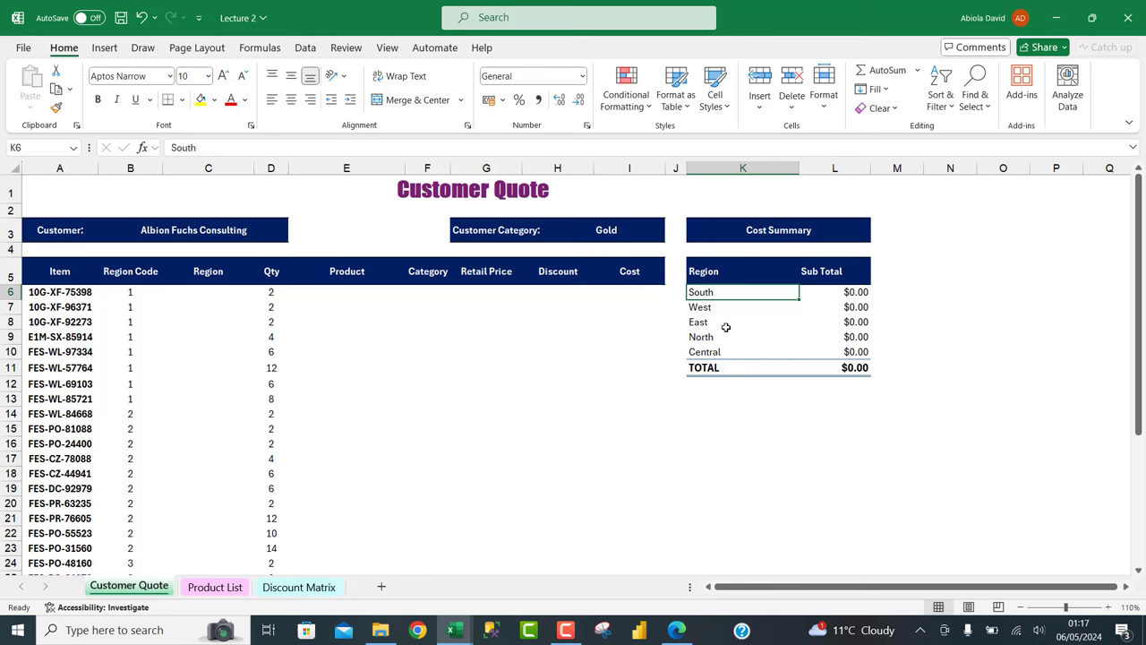
left_click_drag(130, 292, 128, 444)
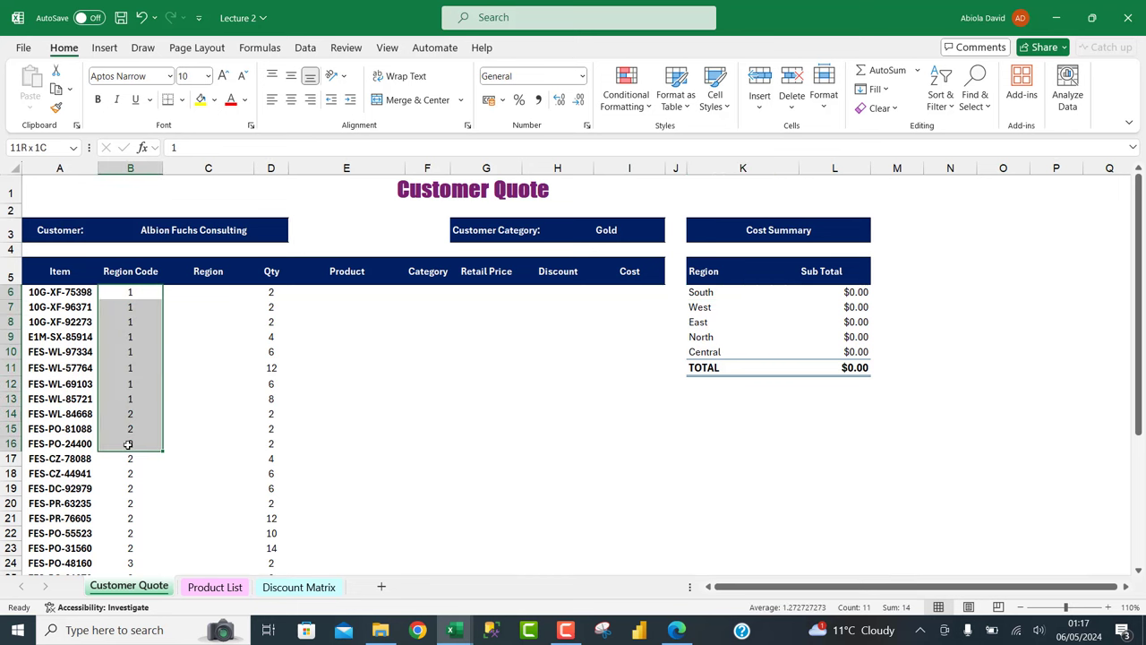
Start a CHOOSE formula in C6 of the Region column with [@[Region Code]] as the index number.
left_click(203, 293)
type("=cho")
key("Tab")
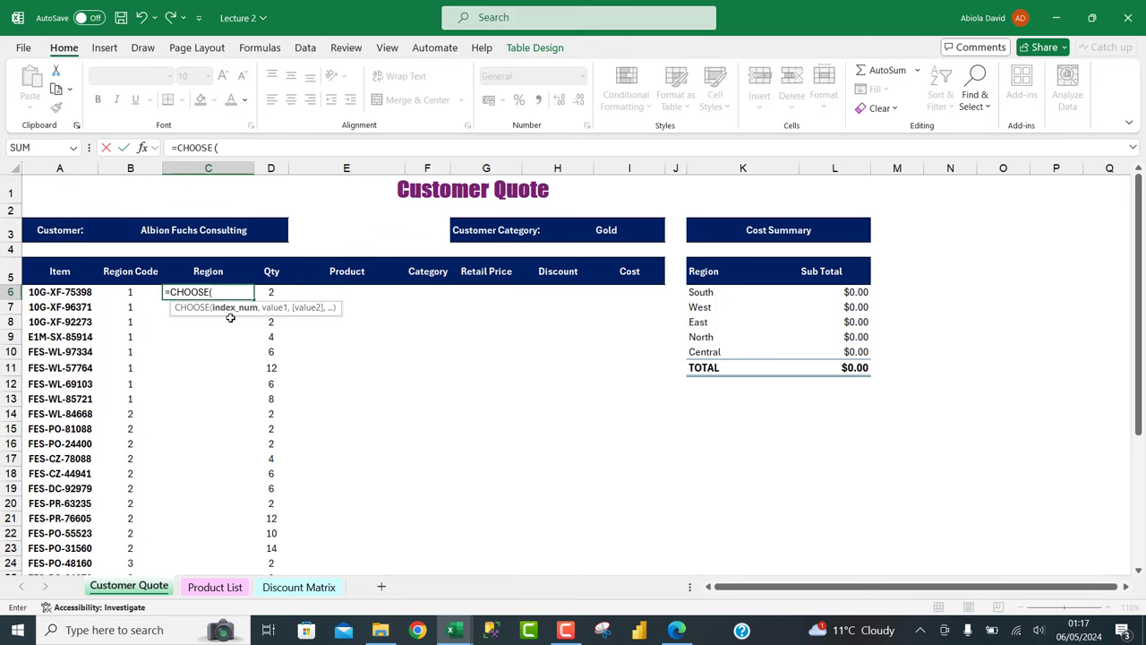
left_click(130, 290)
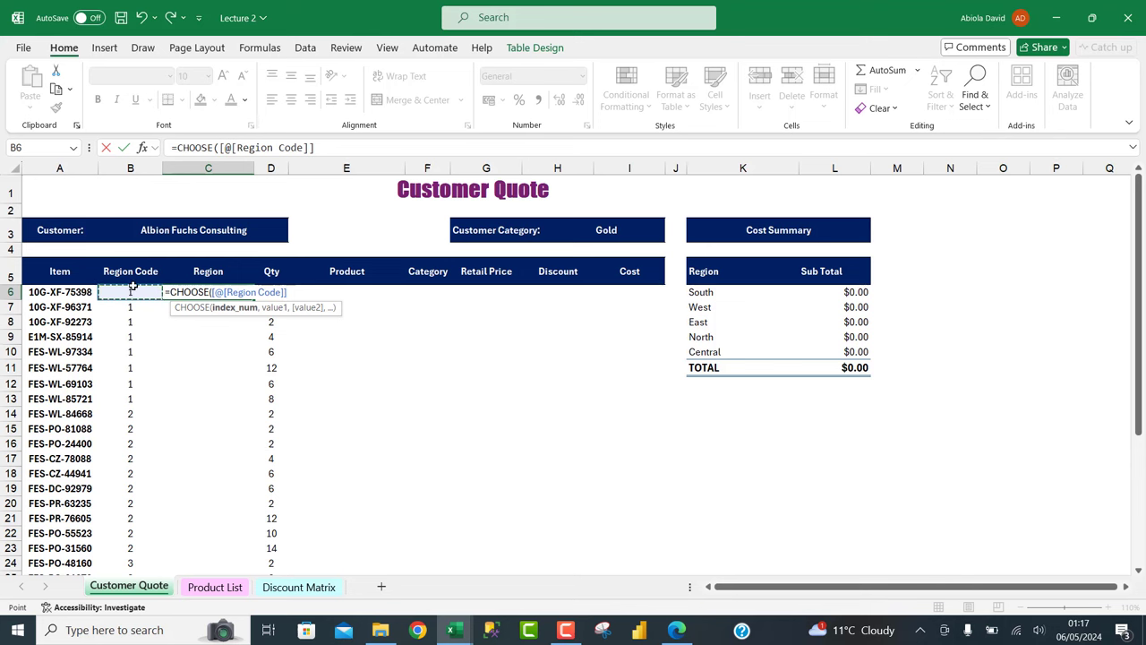
type(",")
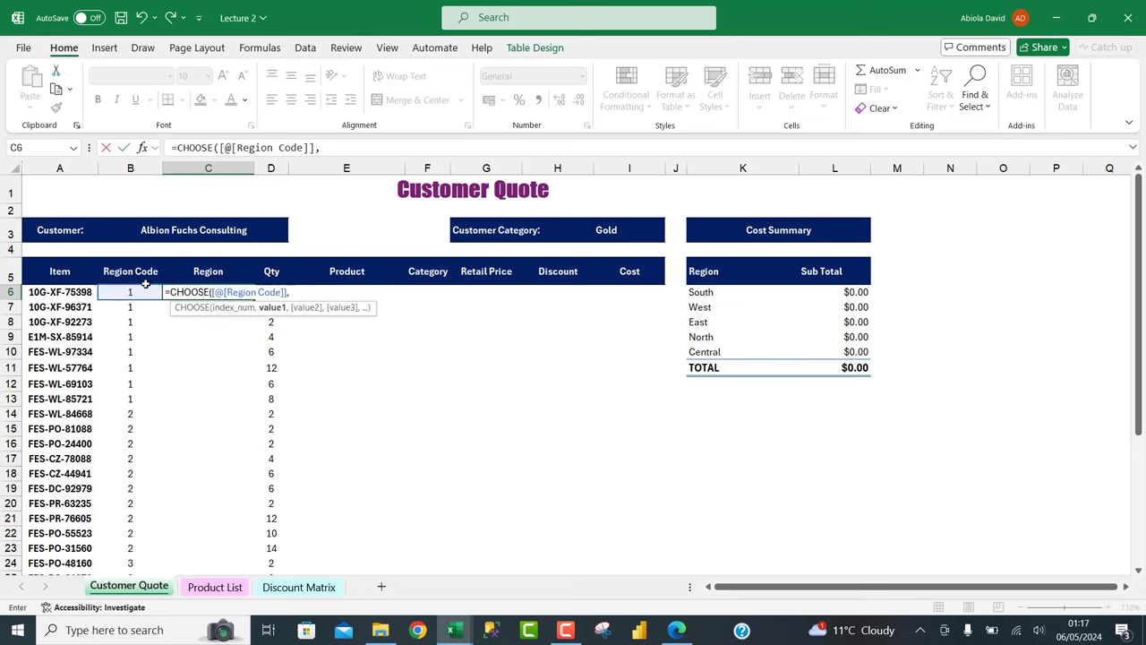
Add the Cost Summary region cells K6, K7, K8, K9 and K10 as the CHOOSE formula's five values.
left_click(707, 293)
type(",")
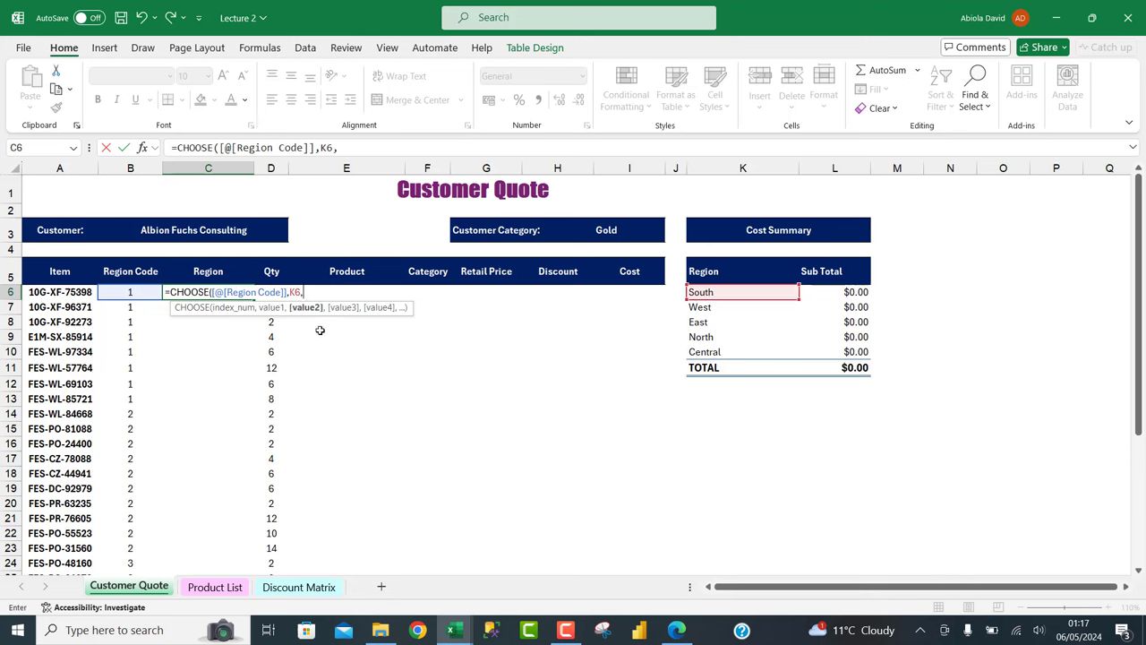
left_click(700, 309)
type(",")
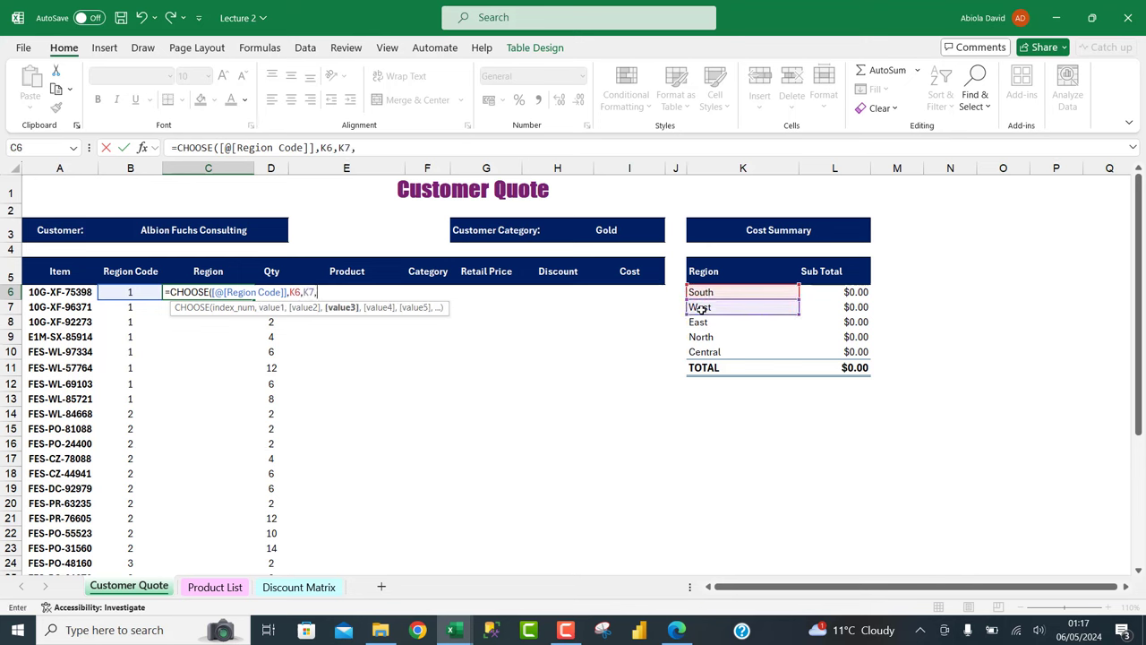
left_click(711, 326)
type(",")
left_click(717, 338)
type(",")
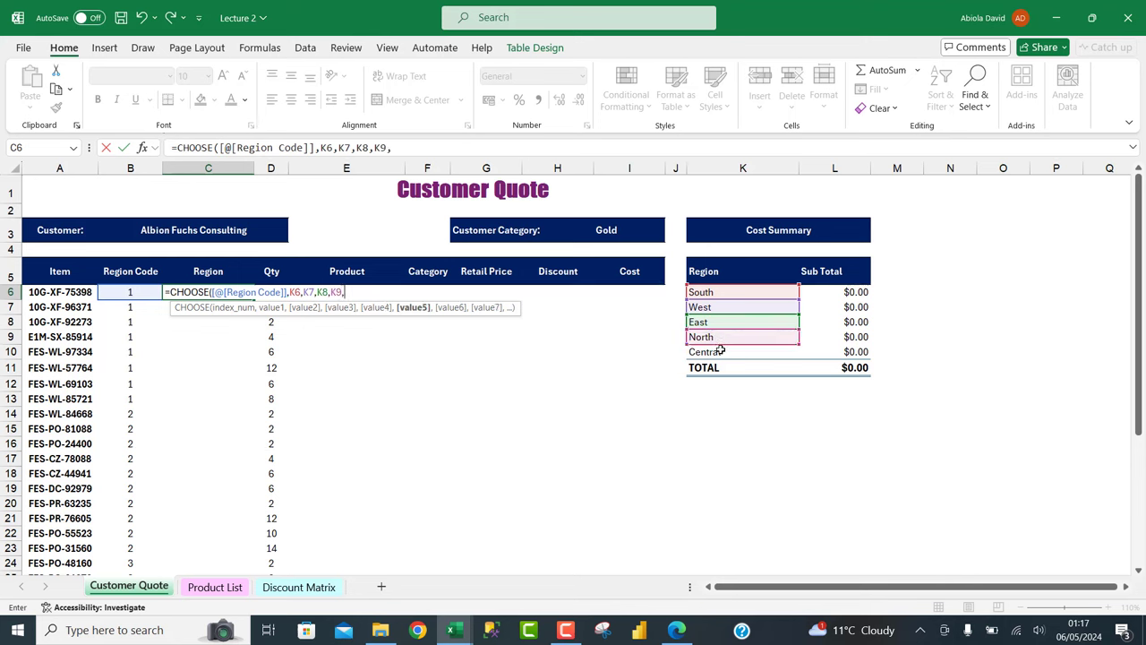
left_click(721, 352)
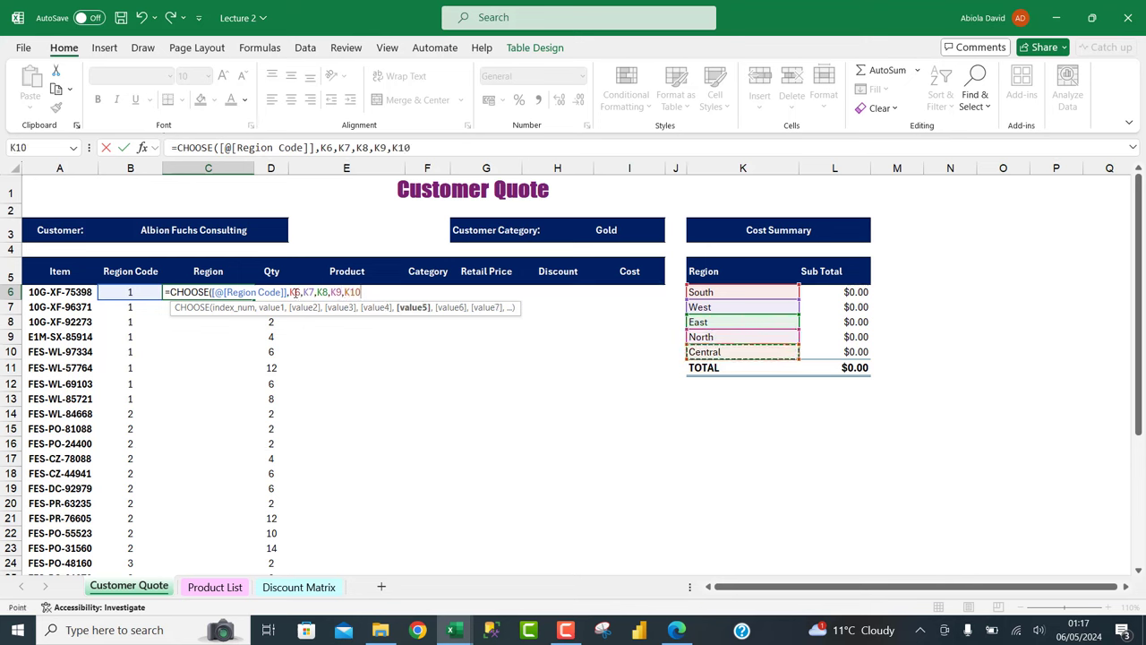
Make the K6 to K10 references absolute, enter the CHOOSE formula and check the regions in the Region column.
left_click(362, 292)
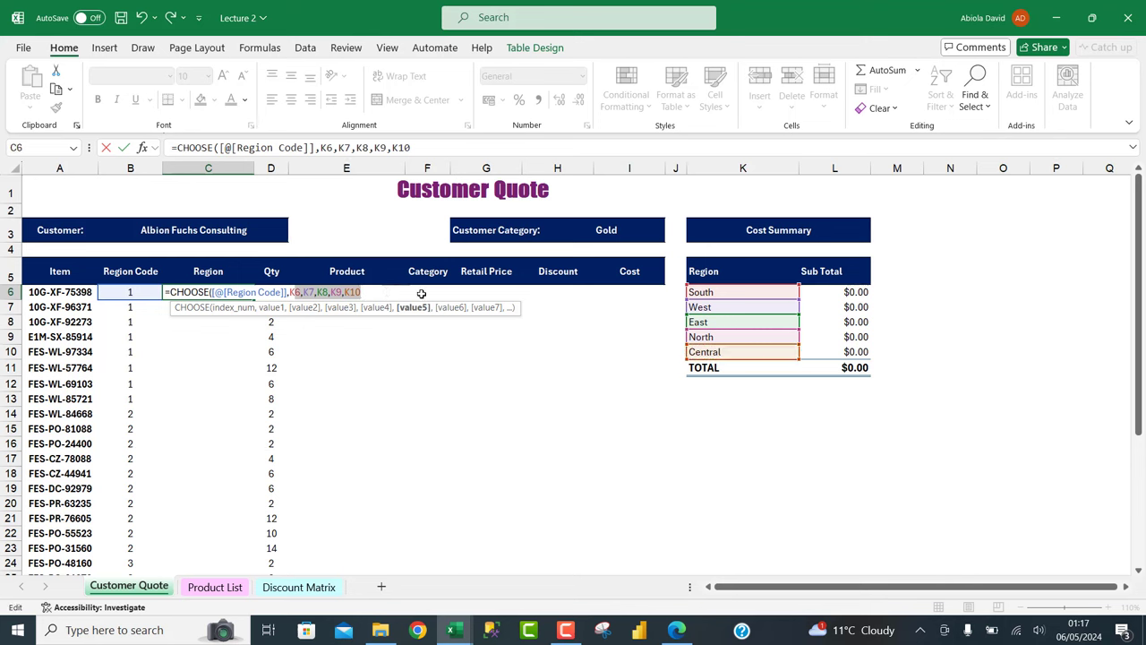
key("F4")
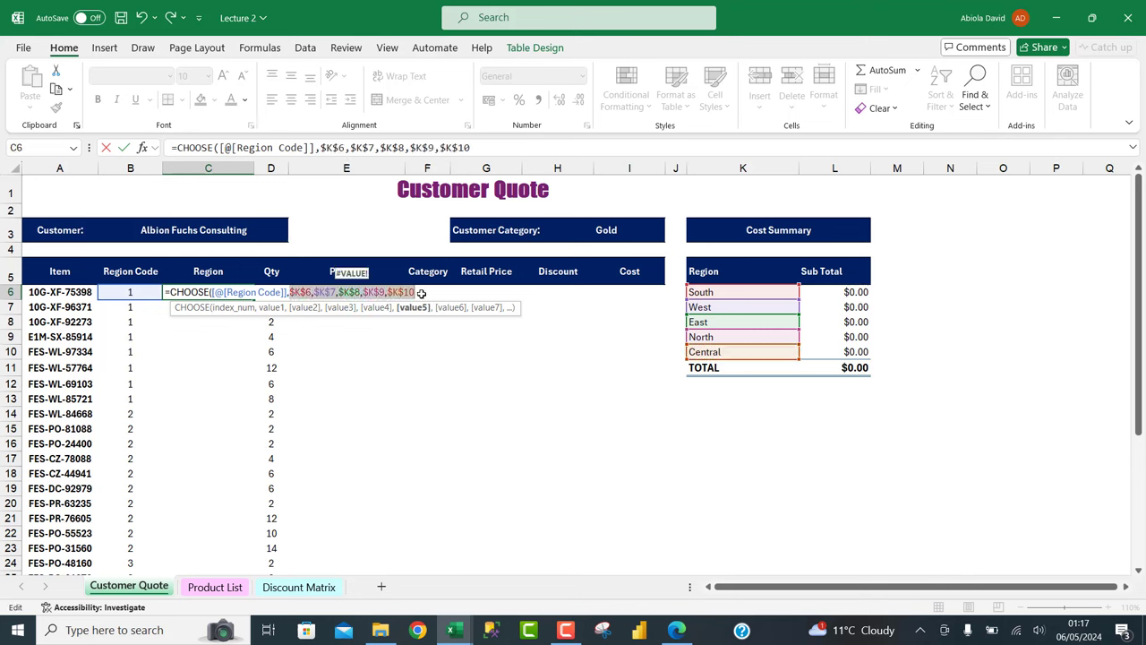
key("ctrl+Return")
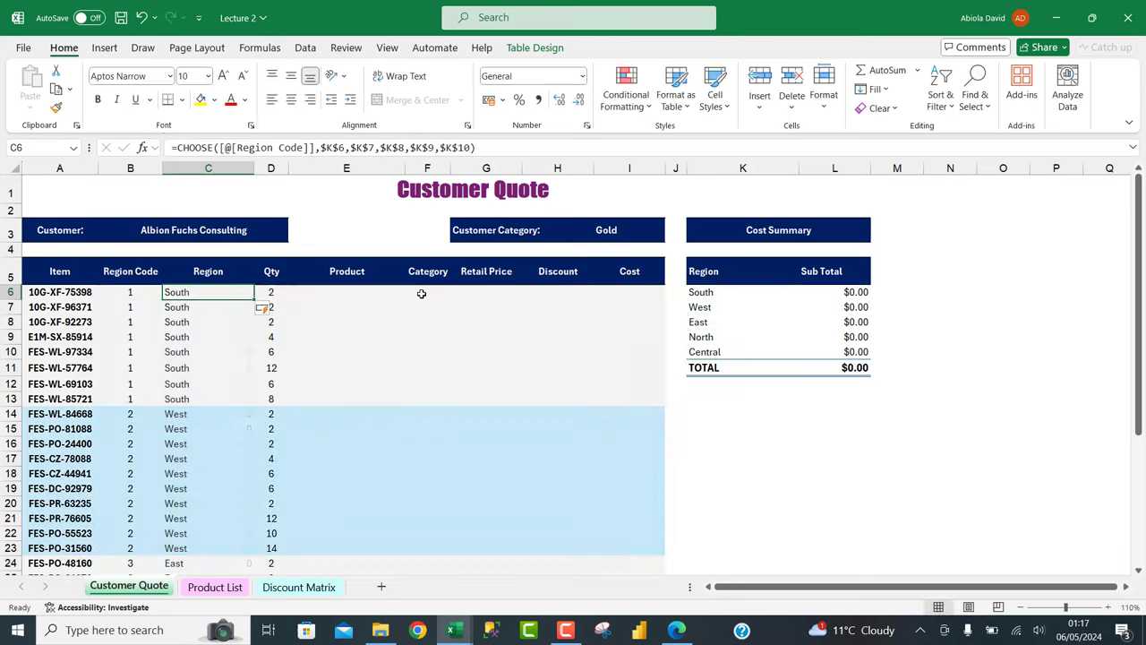
left_click_drag(197, 417, 190, 504)
left_click_drag(215, 290, 201, 414)
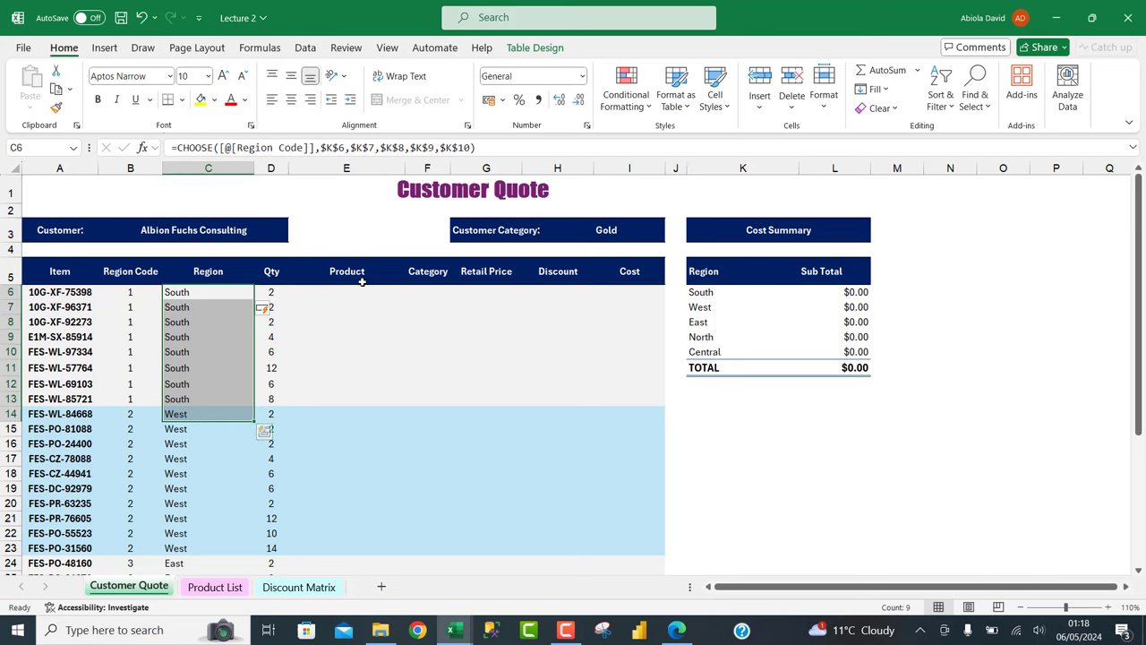
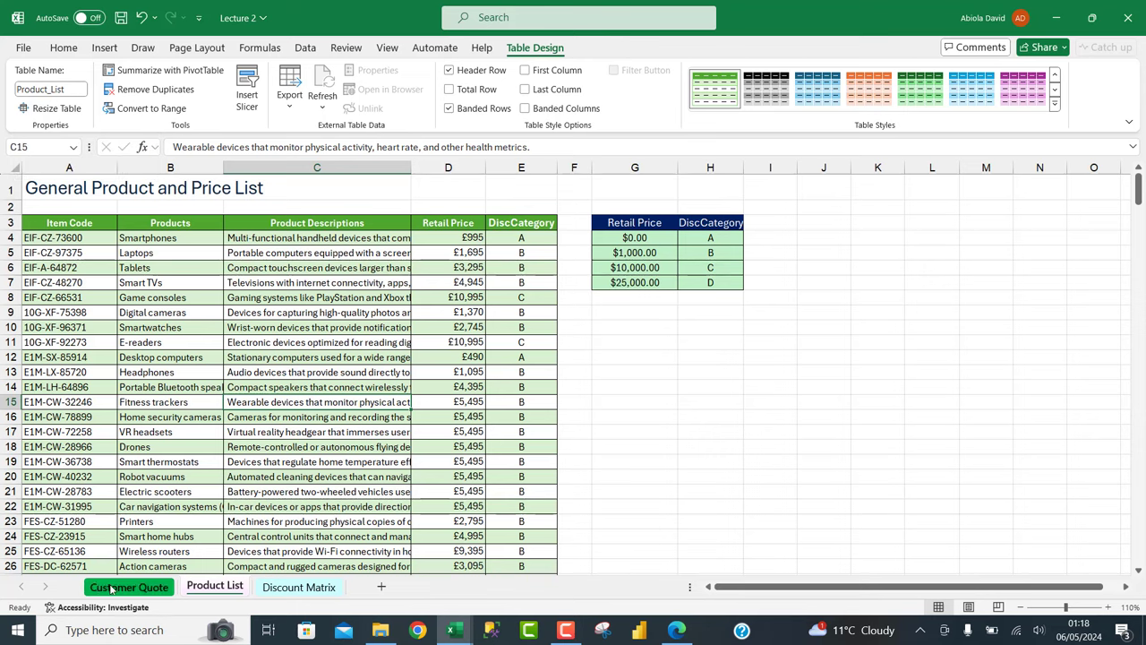
left_click(110, 587)
left_click(324, 293)
type("=")
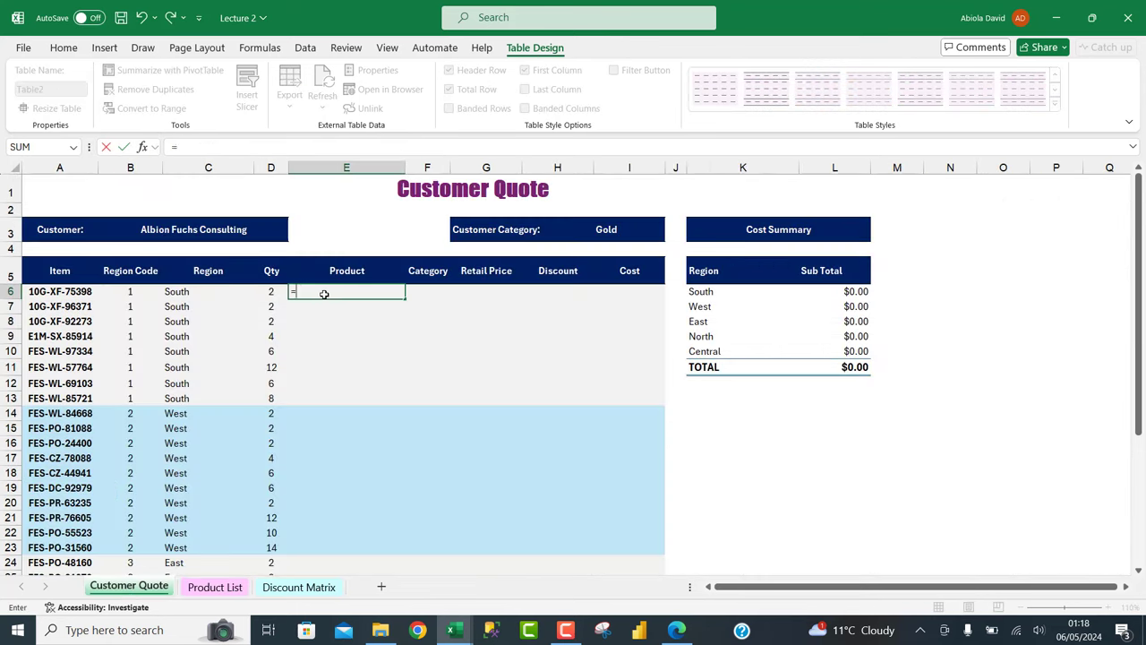
type("xl")
key("Tab")
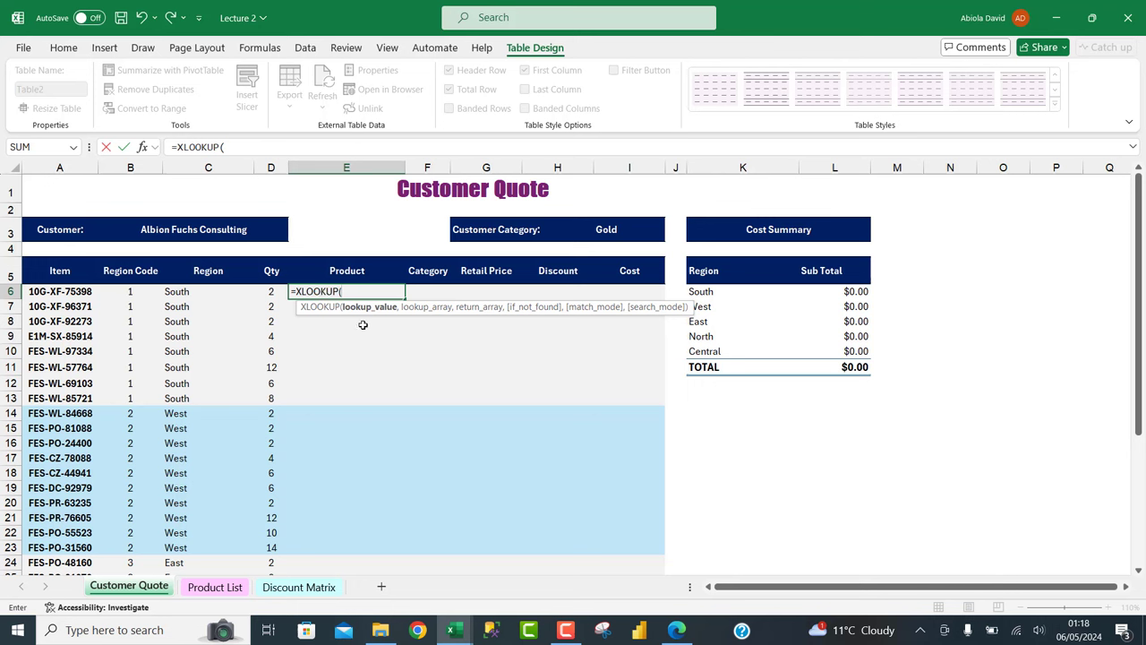
left_click(88, 298)
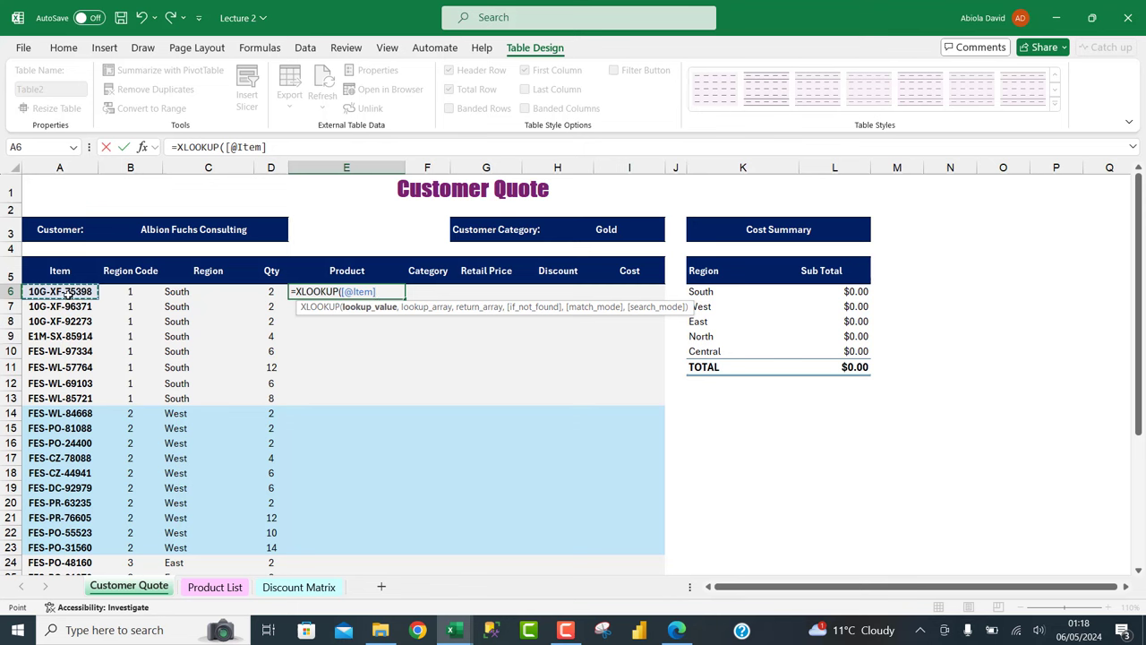
type(",")
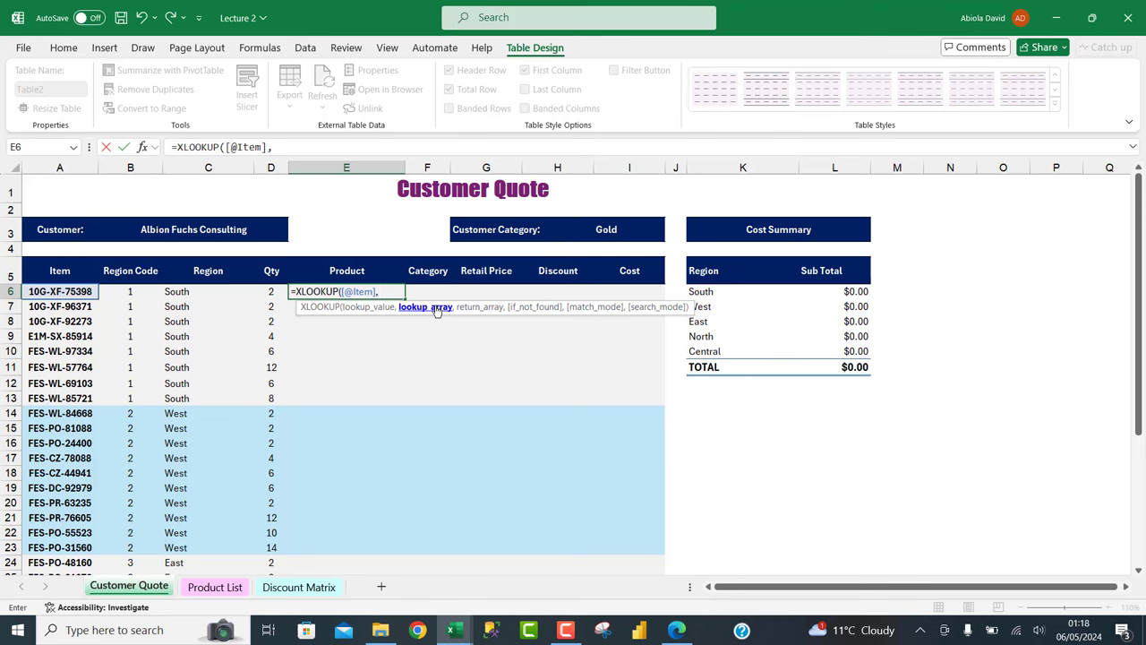
Set the lookup array of the E6 formula to Product_List[Item Code].
type("pro")
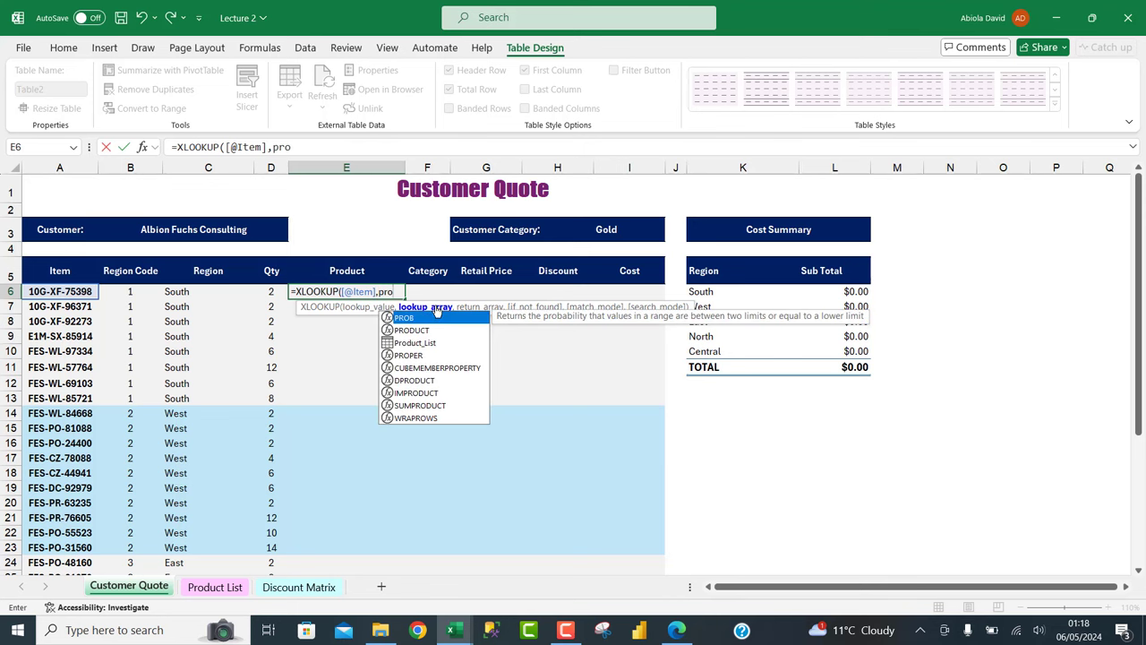
double_click(427, 343)
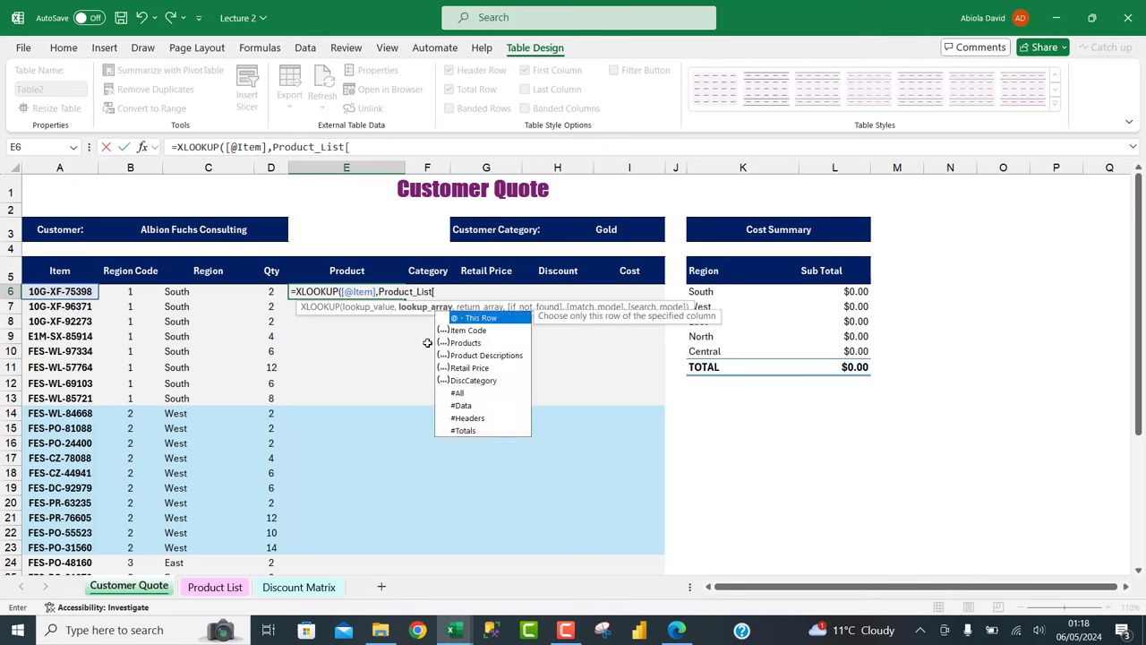
double_click(473, 330)
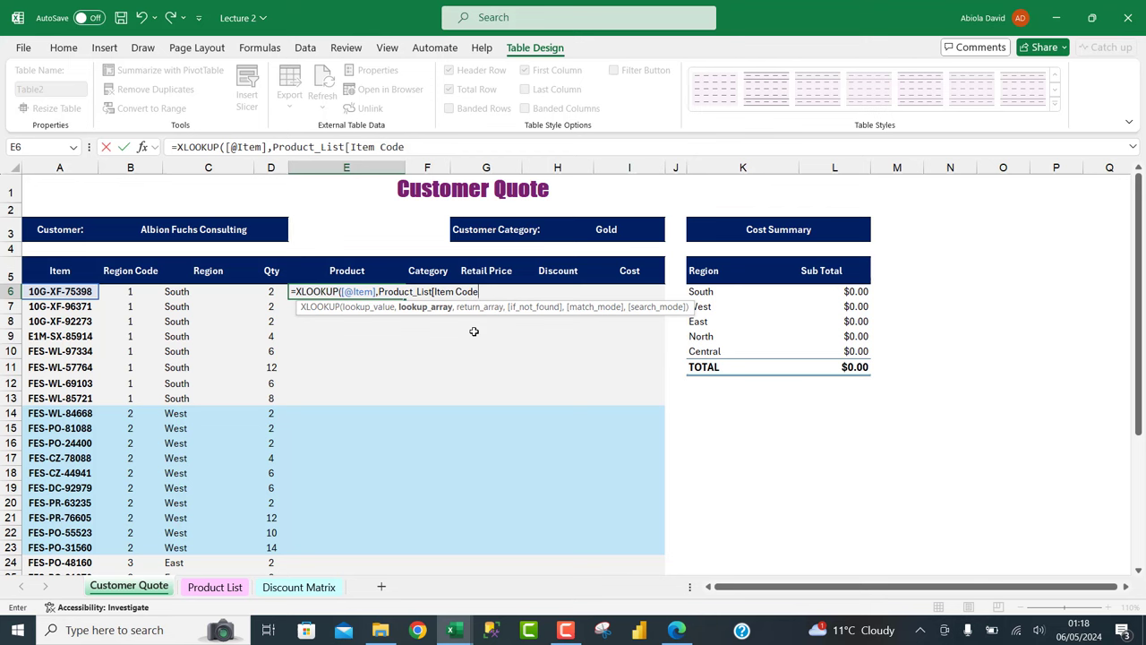
type(",")
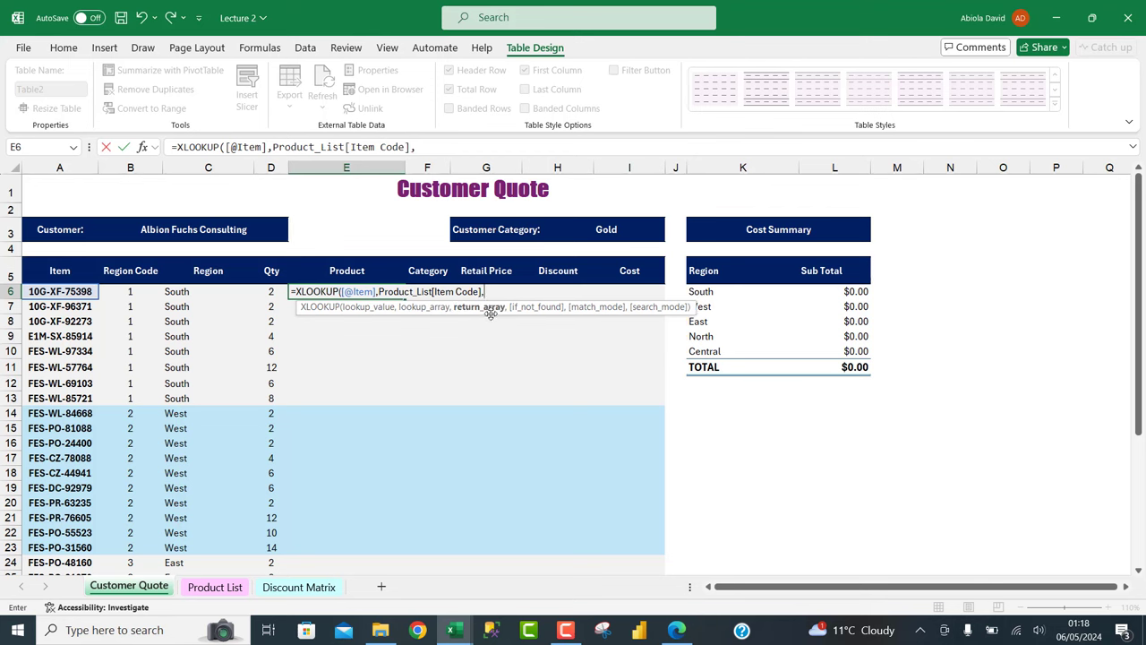
Set the return array to Product_List[Products], enter the E6 formula and check the products against the item codes.
type("pro")
key("Down")
key("Down")
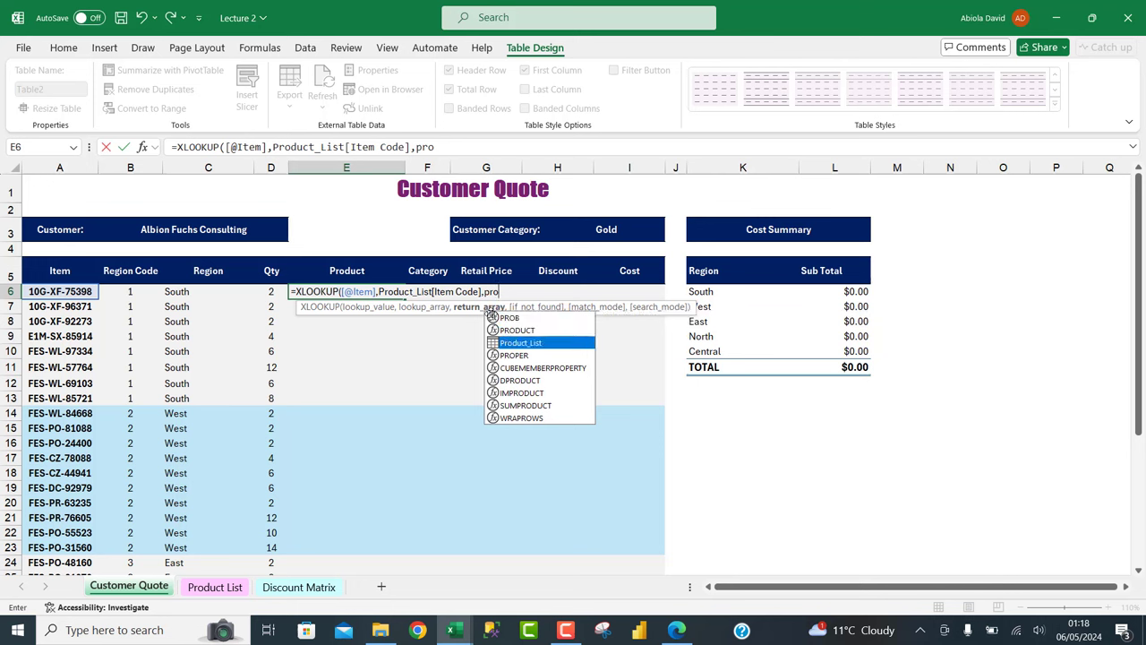
key("Tab")
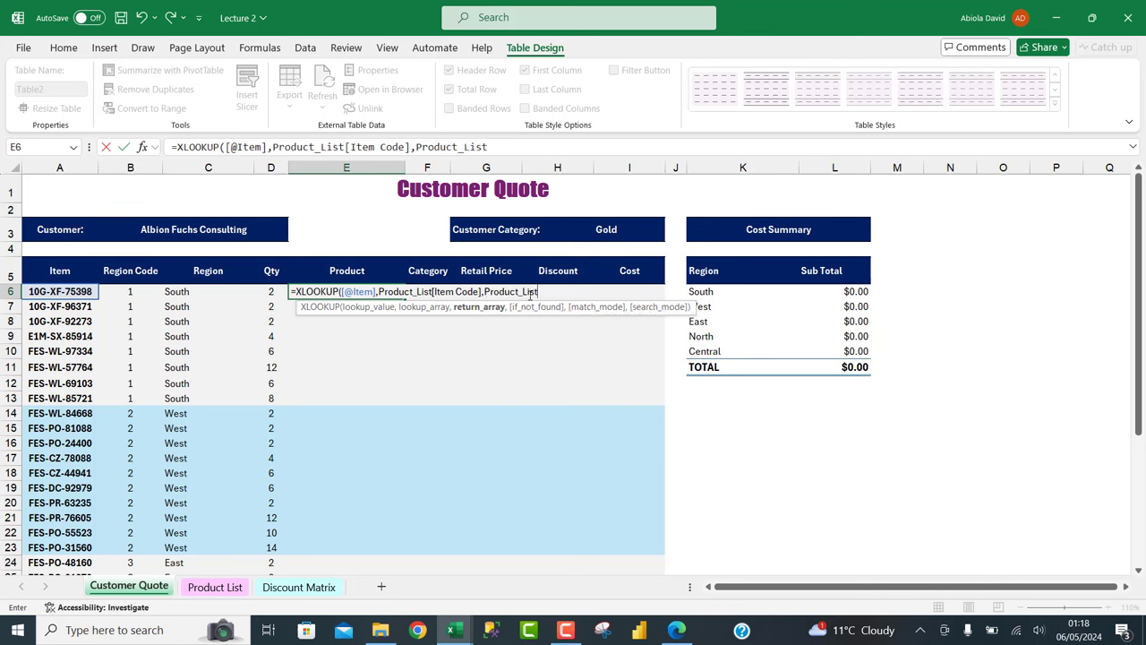
type("[")
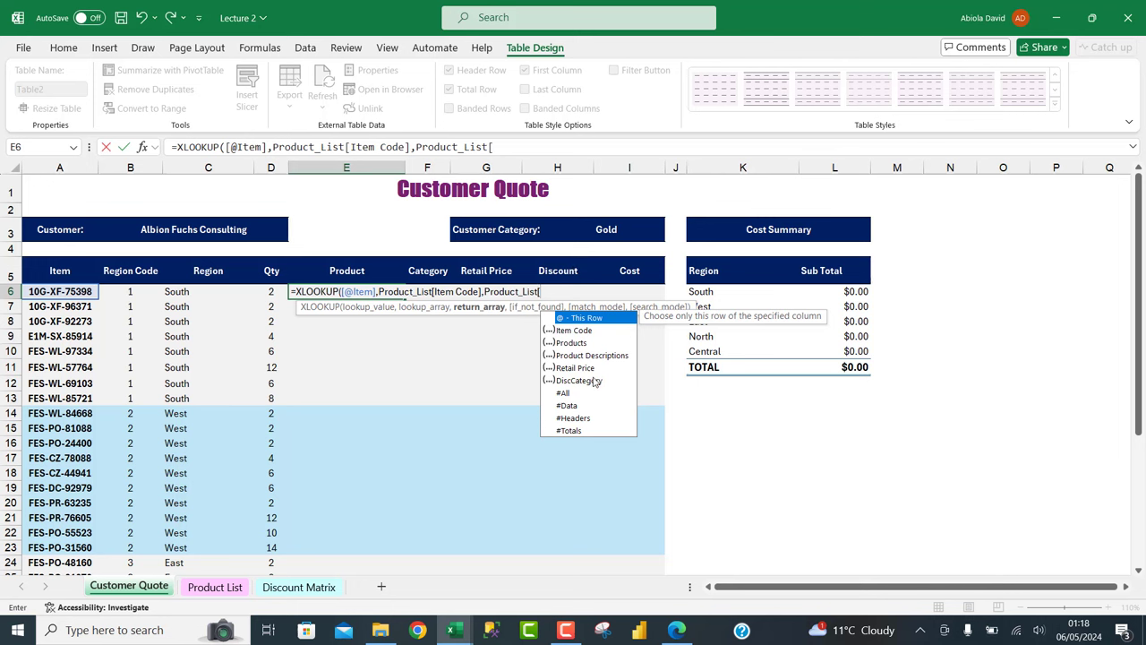
double_click(575, 343)
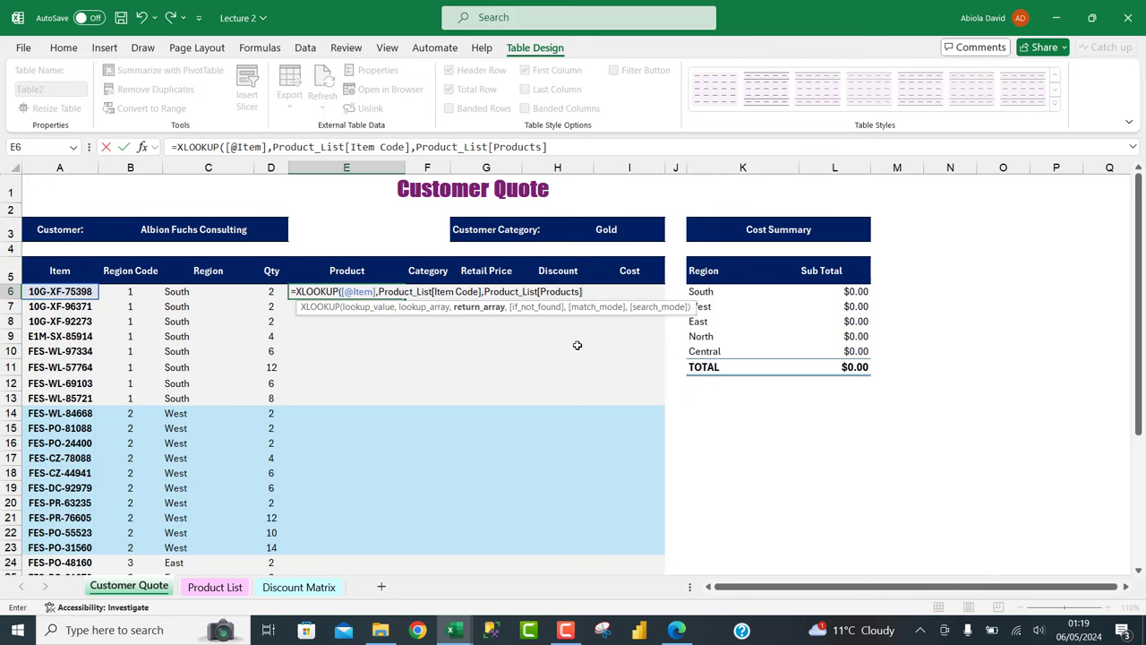
type(")")
key("ctrl+Return")
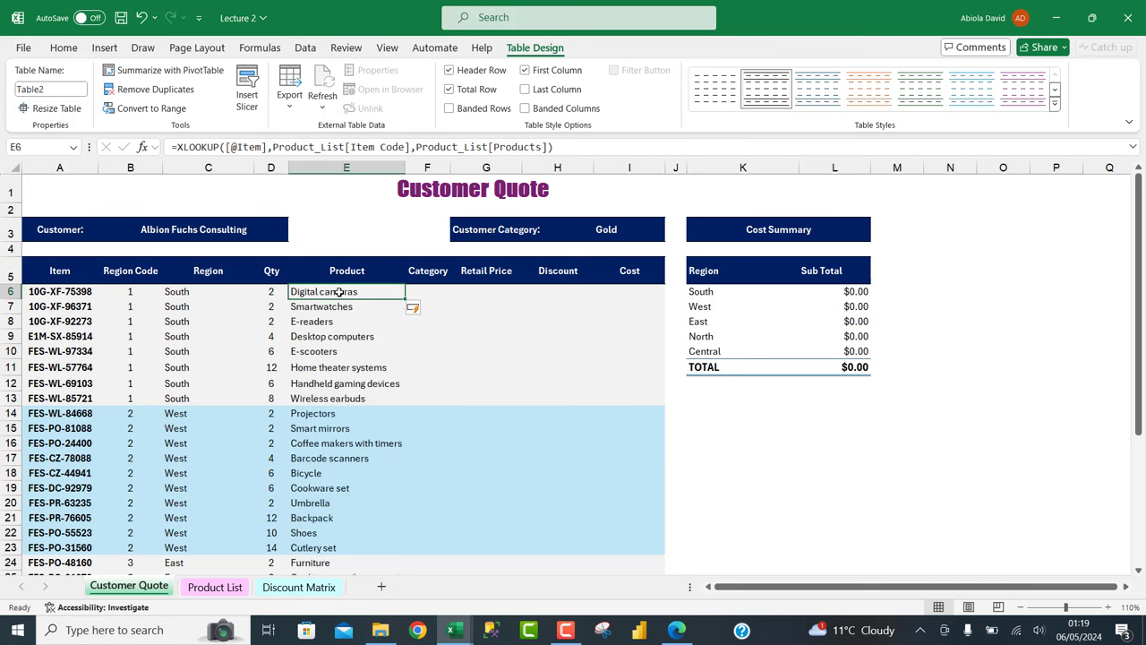
left_click_drag(85, 306, 53, 510)
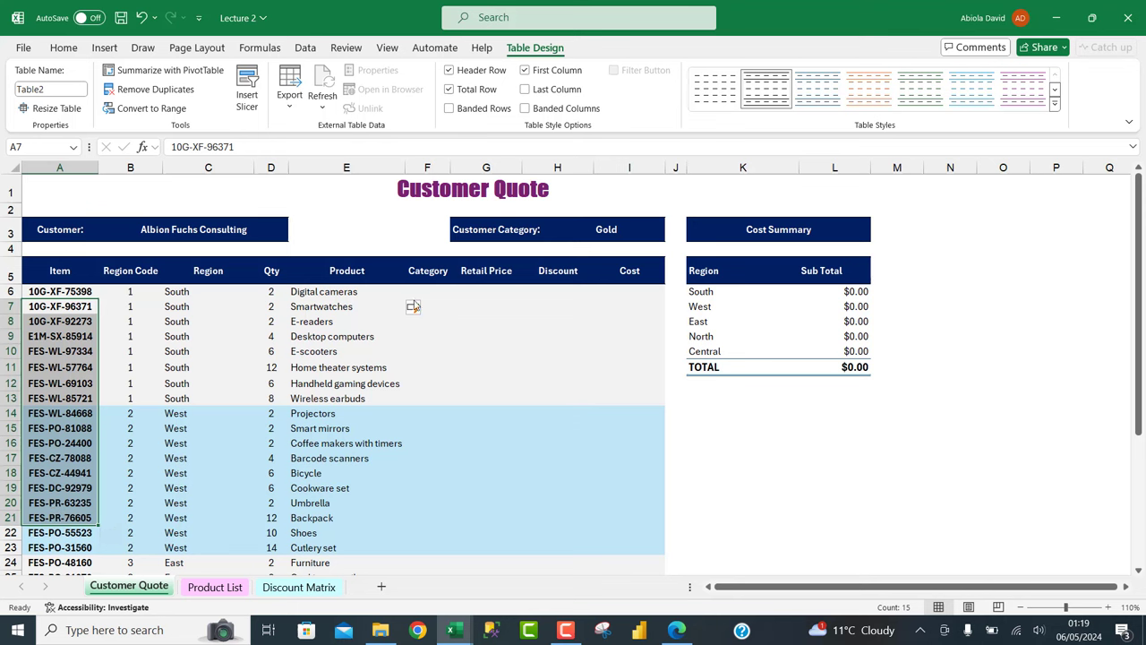
Copy the full text of the XLOOKUP formula in E6 for reuse, leaving the cell's formula unchanged.
left_click_drag(427, 270, 429, 391)
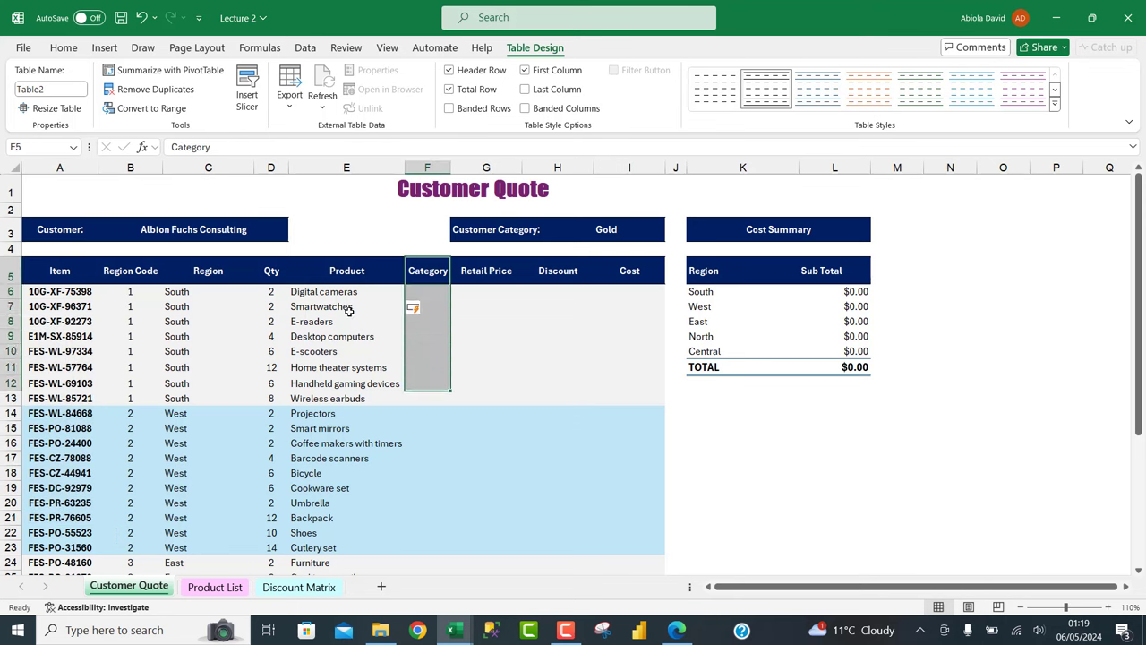
left_click(340, 293)
left_click_drag(586, 151, 74, 178)
key("ctrl+c")
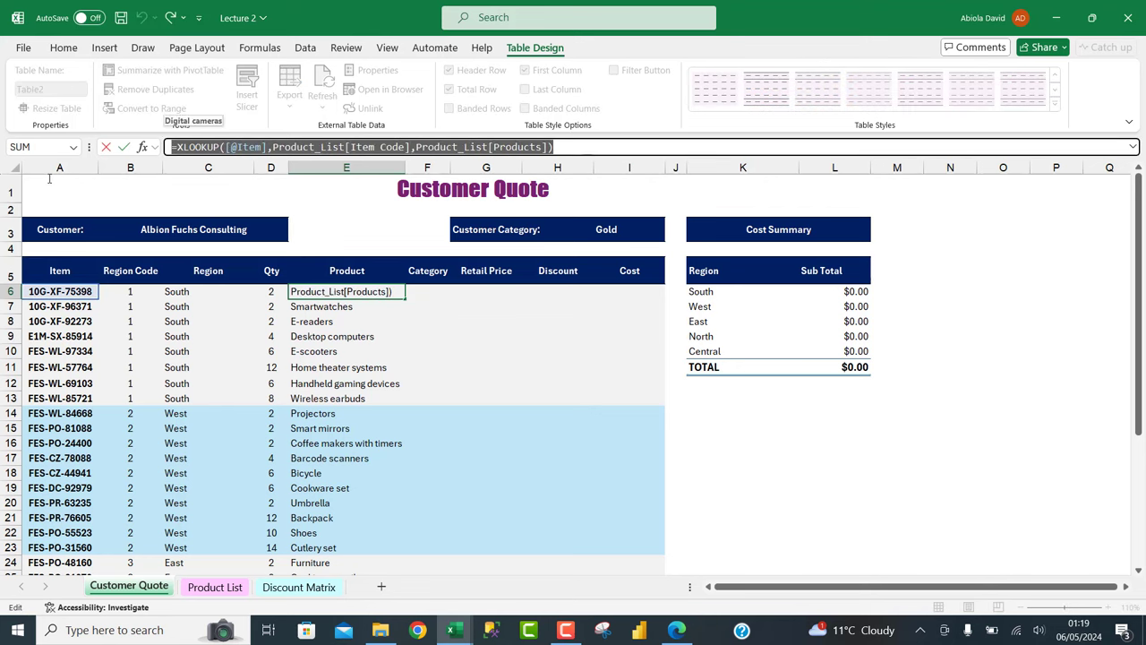
key("ctrl+Return")
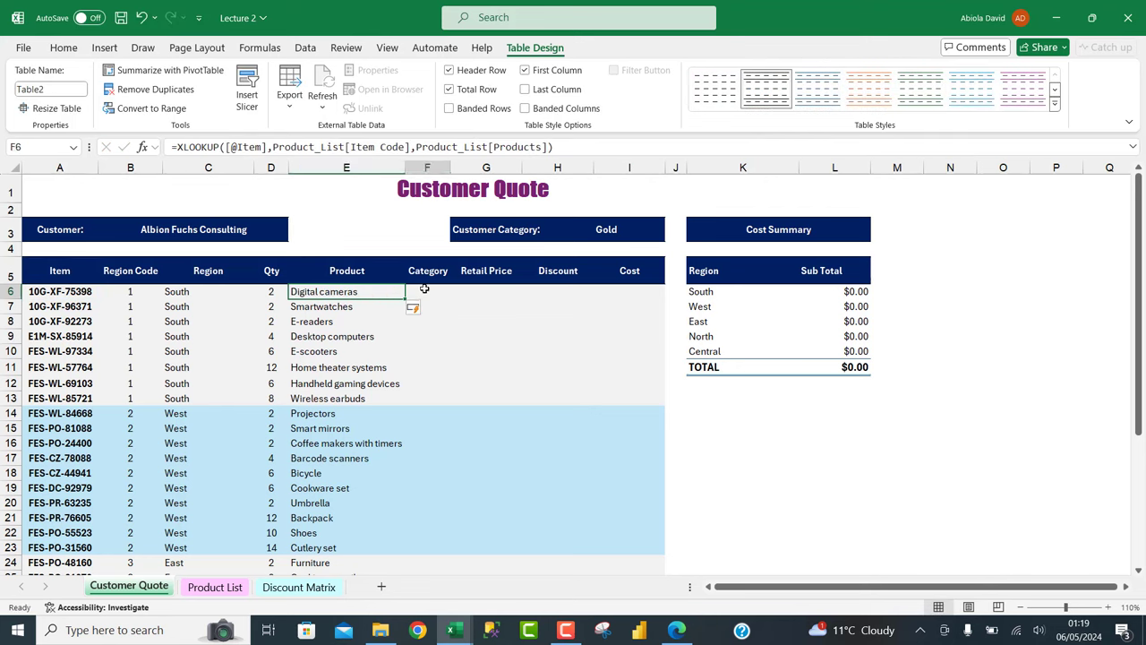
Paste the XLOOKUP formula into F6 of the Category column and change its return array to Product_List[DiscCategory].
left_click(423, 287)
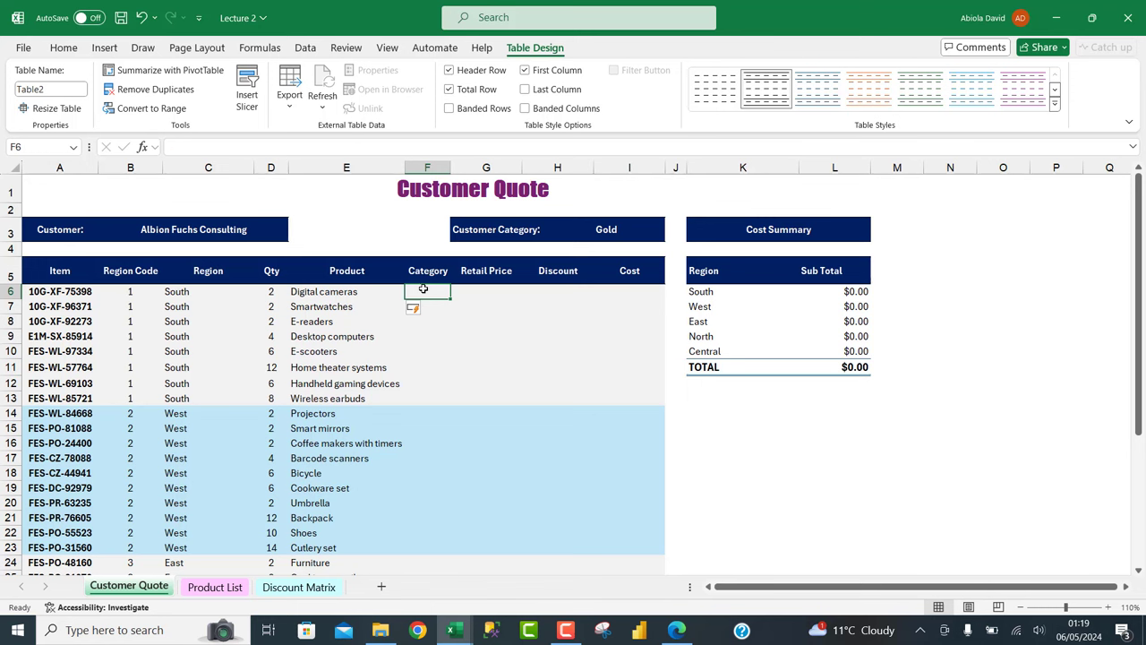
key("ctrl+v")
left_click_drag(541, 146, 493, 147)
key("BackSpace")
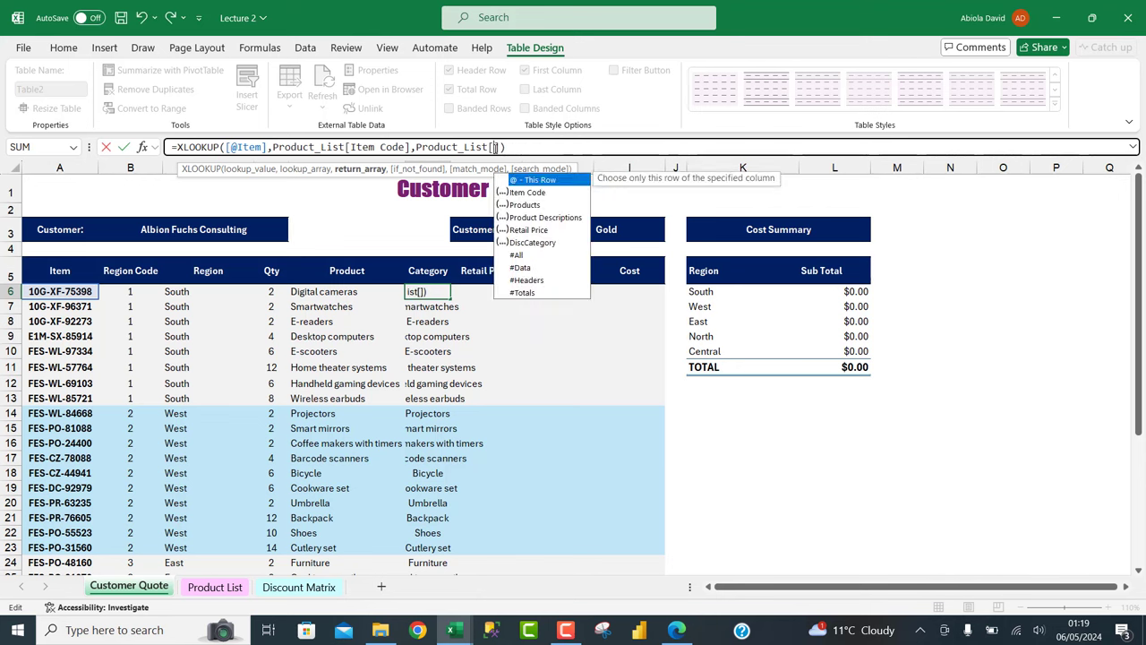
type("di")
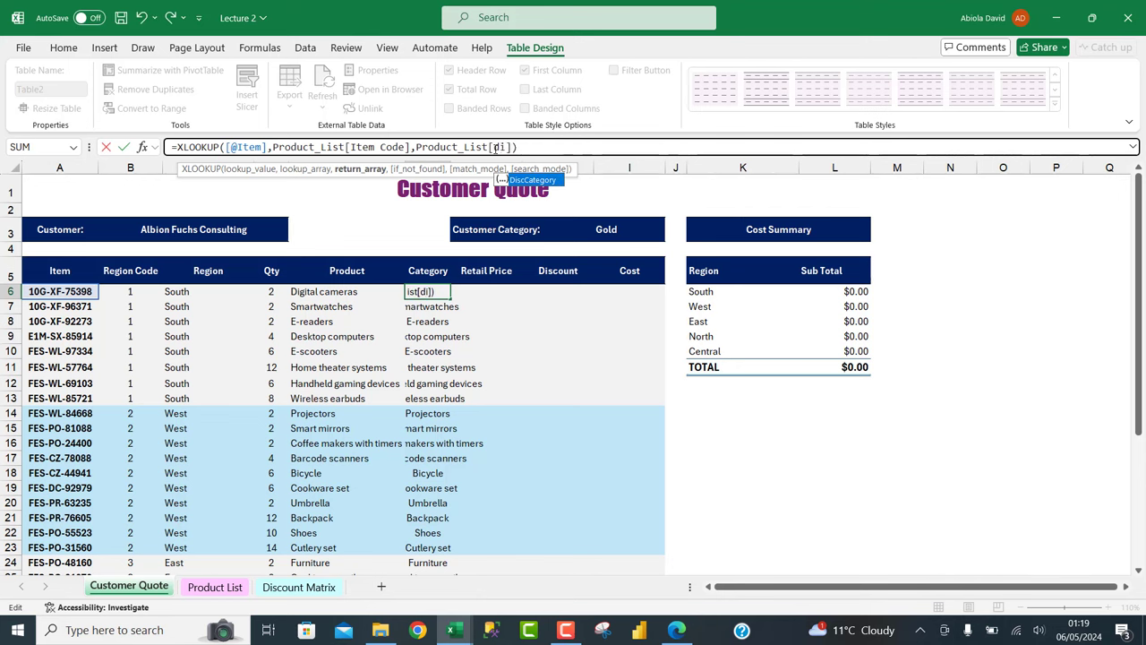
double_click(547, 180)
key("ctrl+Return")
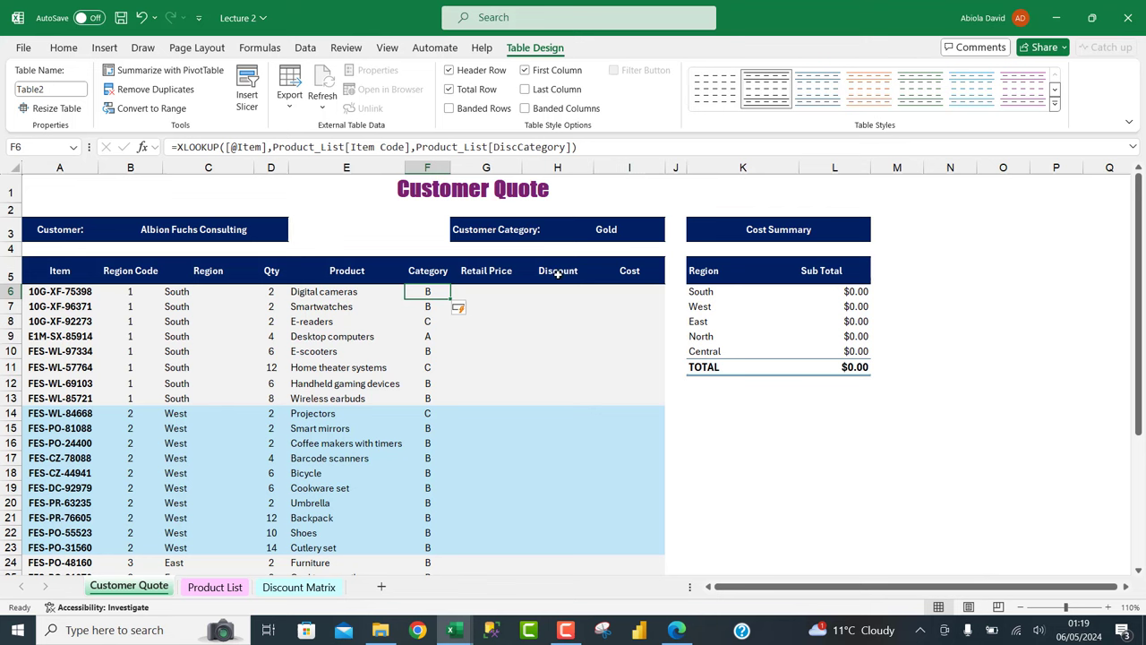
Paste the XLOOKUP formula into G6 of the Retail Price column and change its return array to Product_List[Retail Price].
left_click(498, 289)
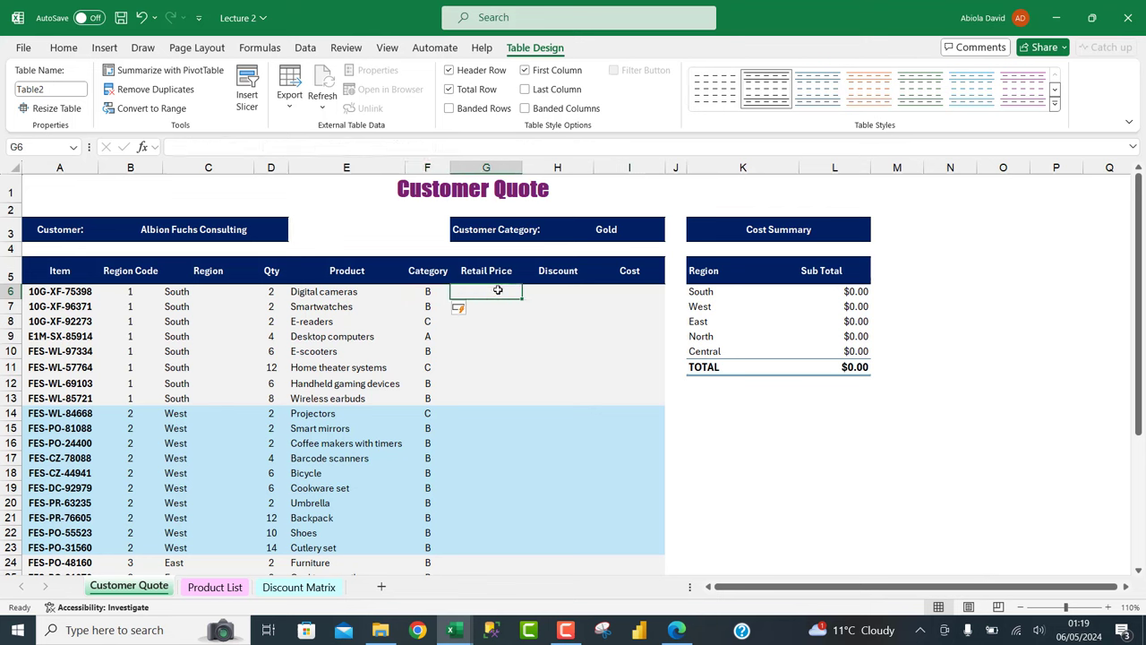
key("ctrl+v")
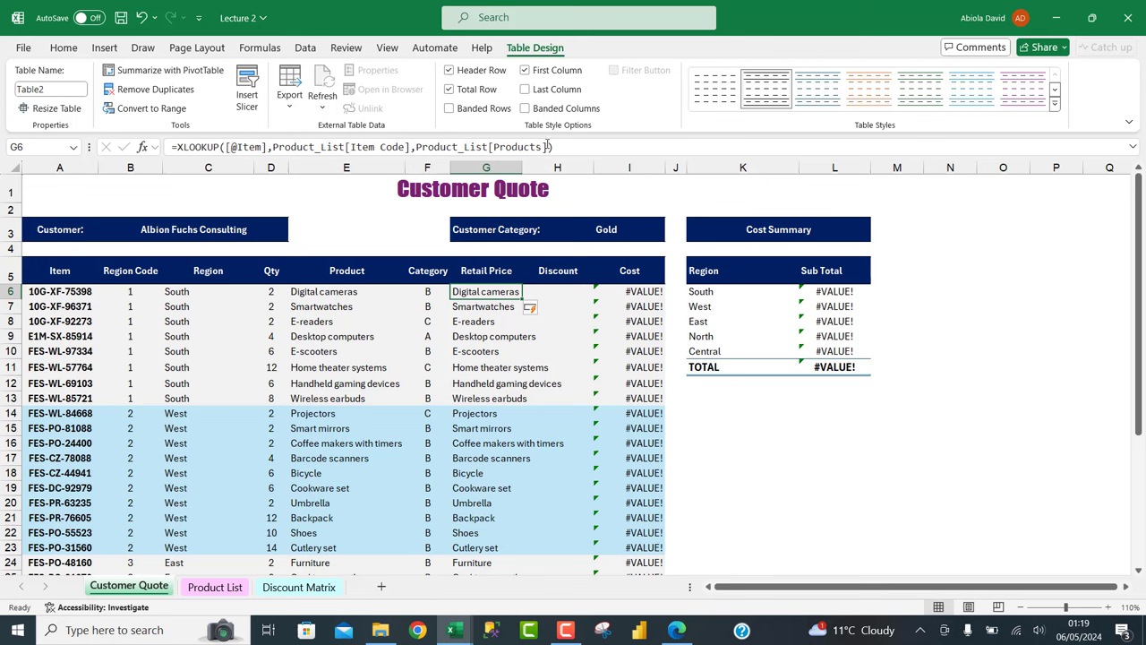
left_click_drag(542, 147, 493, 147)
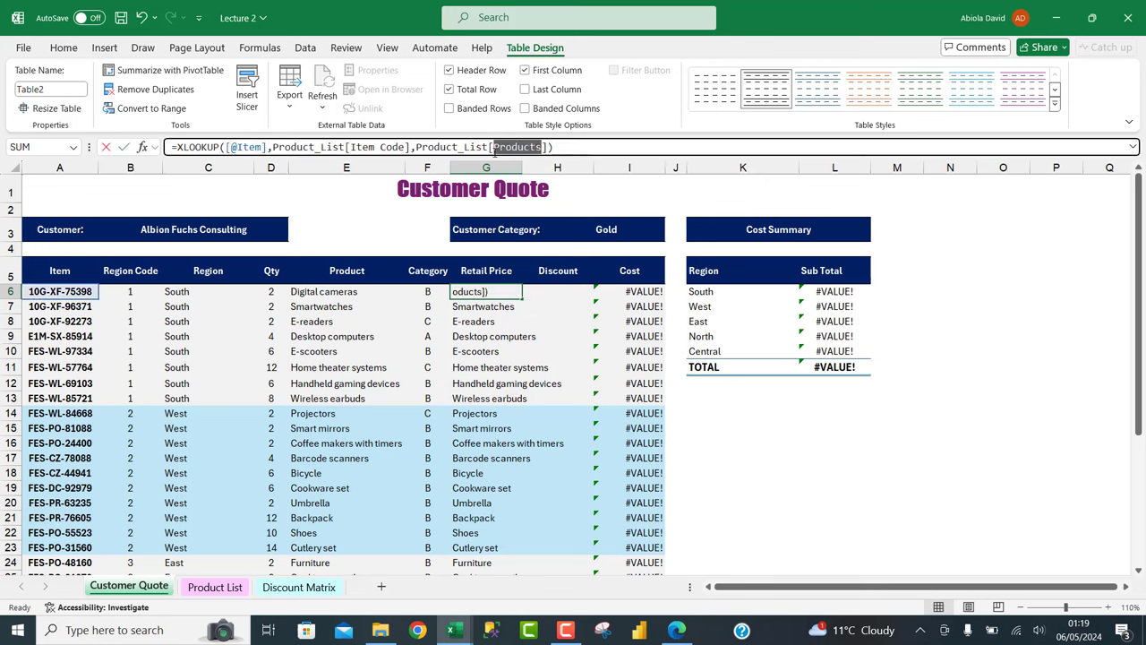
type("re")
key("Tab")
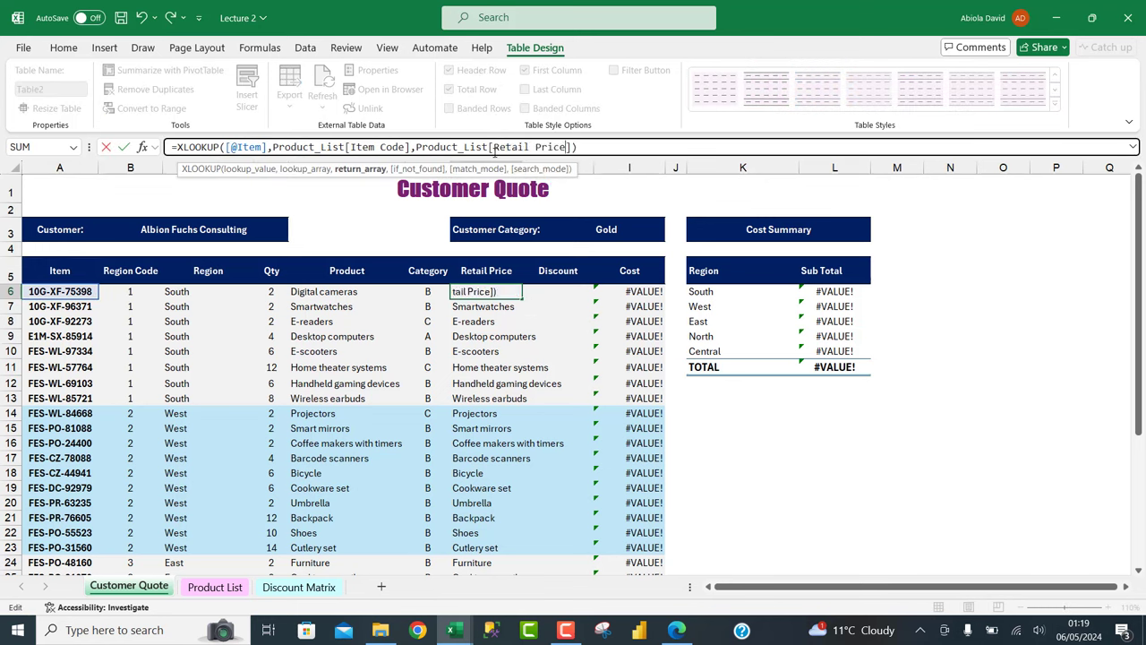
key("Return")
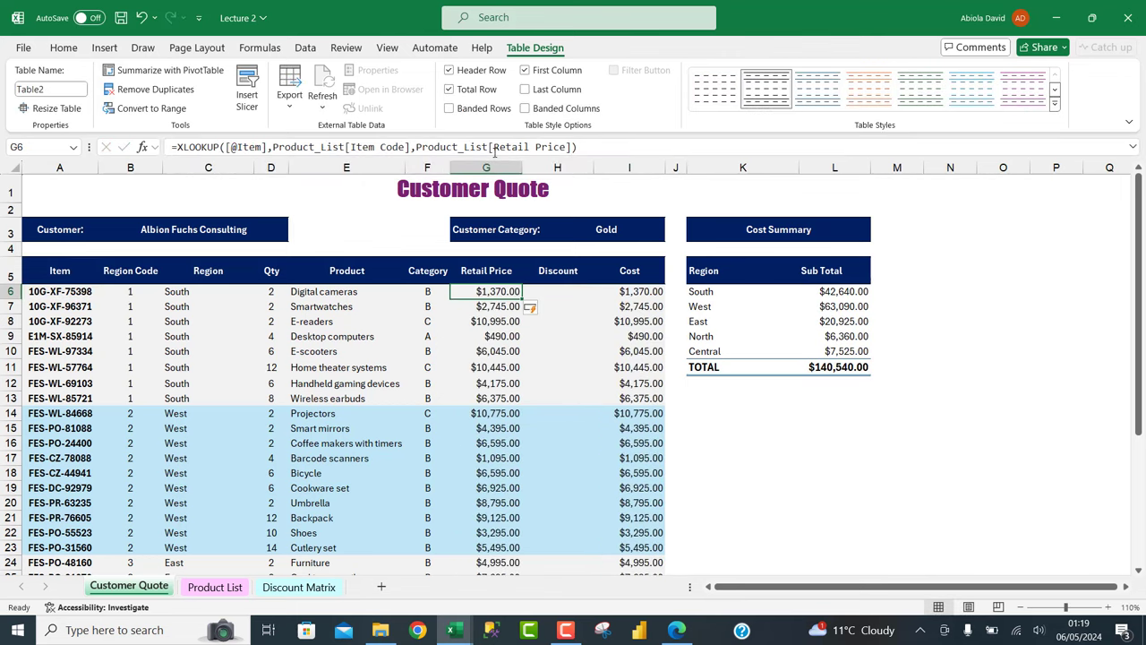
Check the defined name of the discount percentages C5:F8 on the Discount Matrix sheet, then return to Customer Quote with H6 selected.
left_click(575, 292)
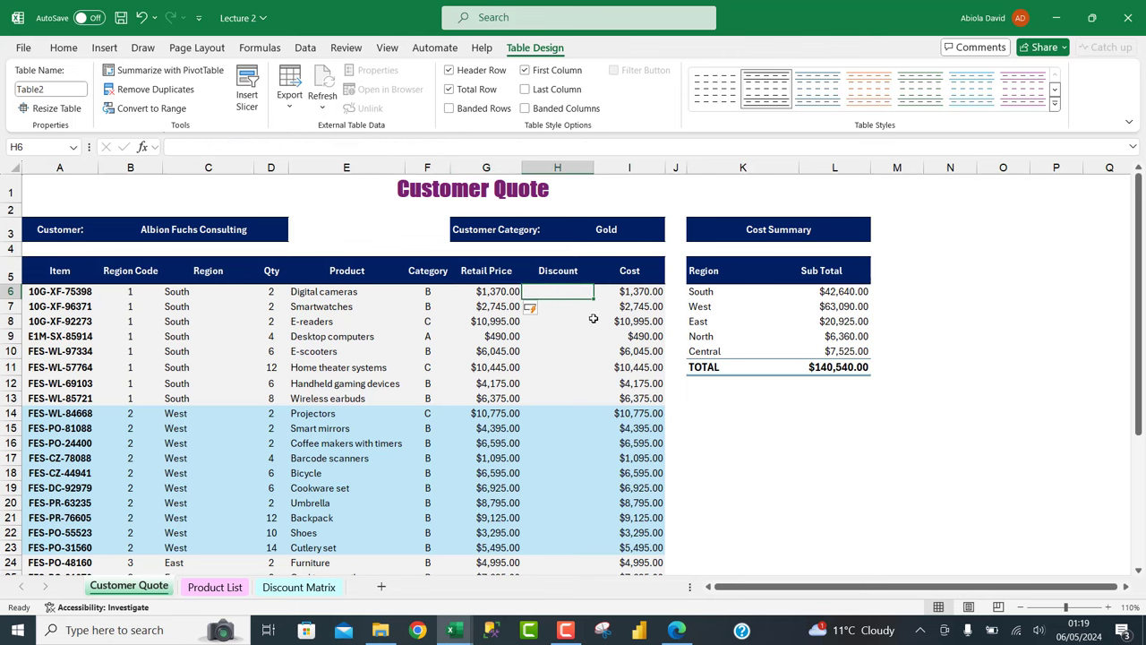
left_click(294, 589)
left_click_drag(135, 268, 343, 355)
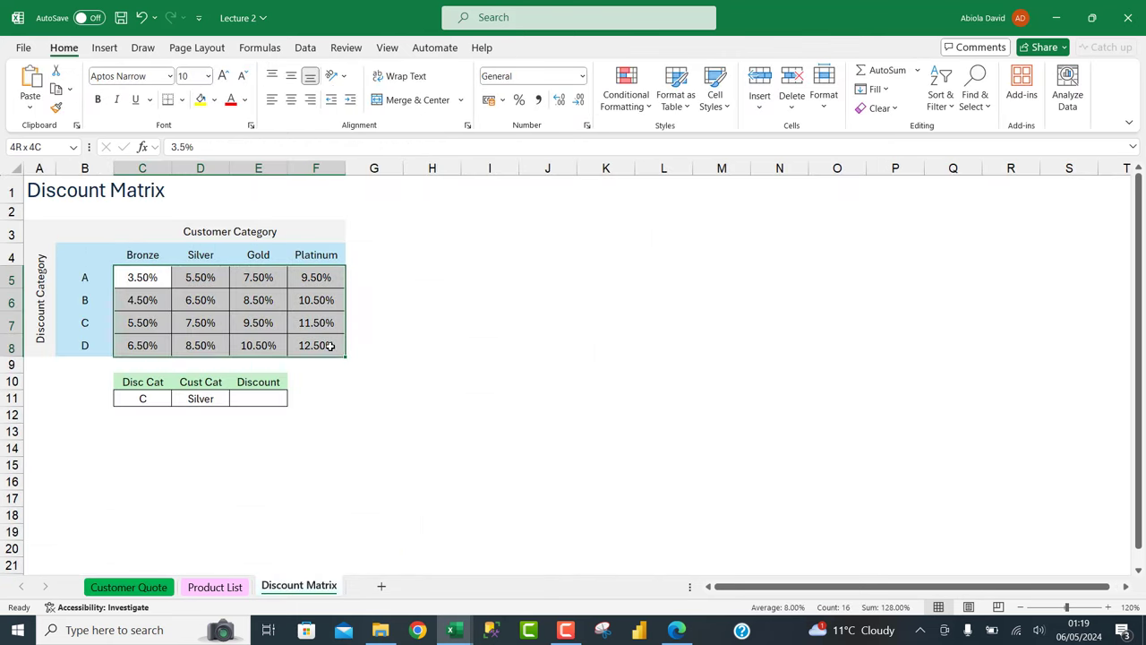
left_click(75, 149)
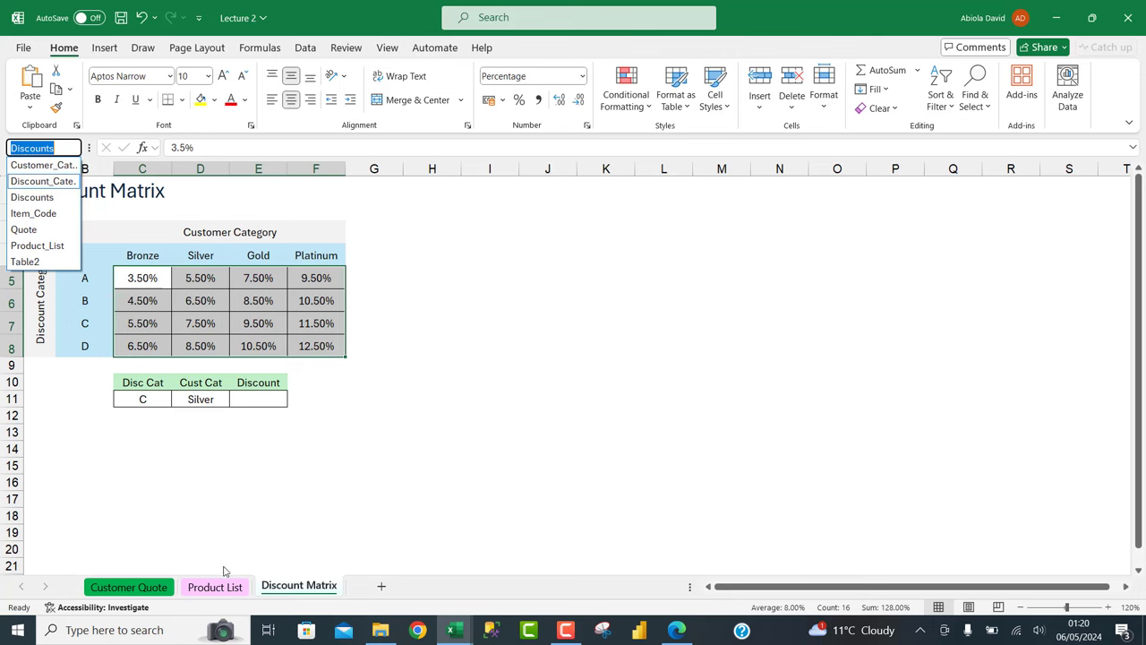
left_click(148, 584)
left_click(140, 586)
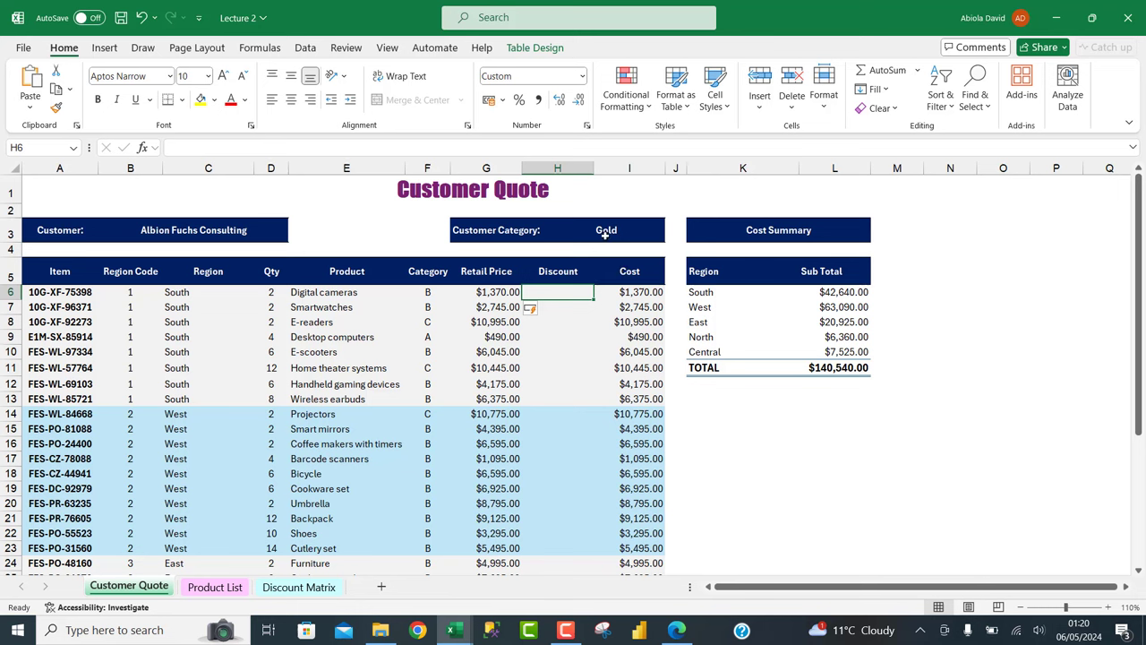
Start an INDEX formula in H6 of the Discount column with the named range Discounts as its array.
type("=")
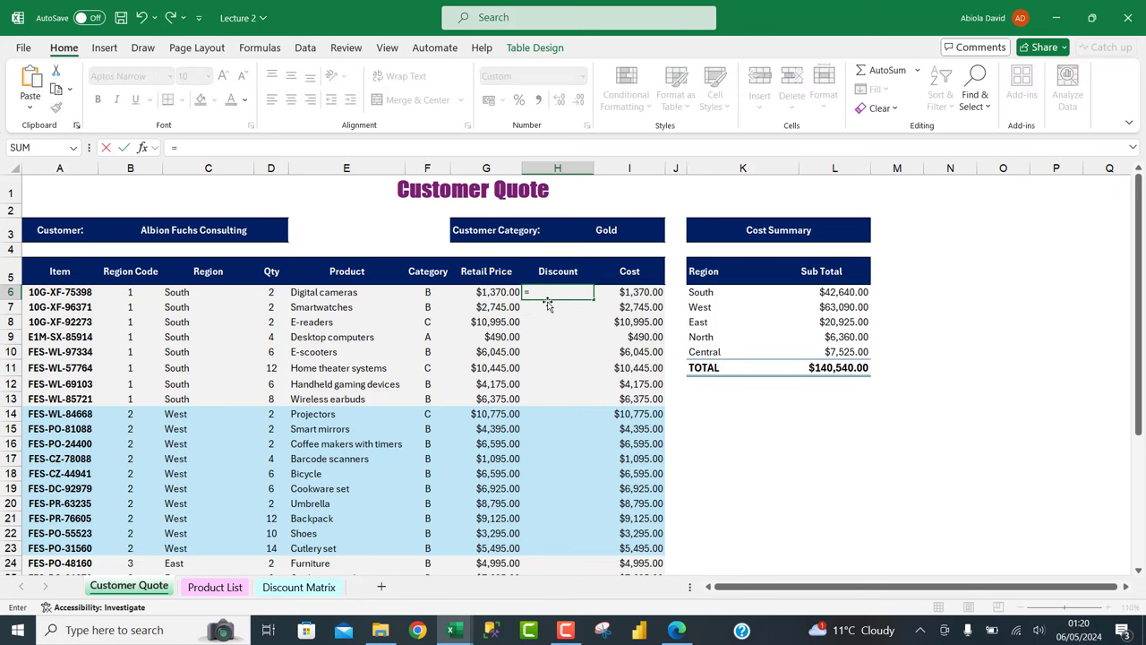
type("inde")
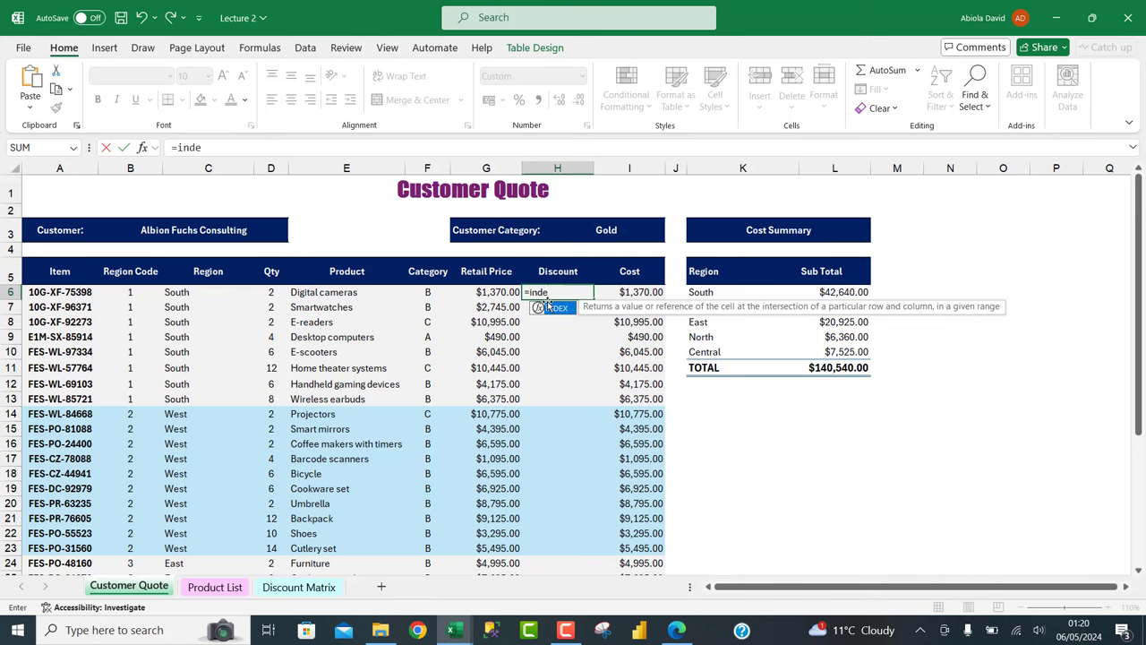
double_click(547, 303)
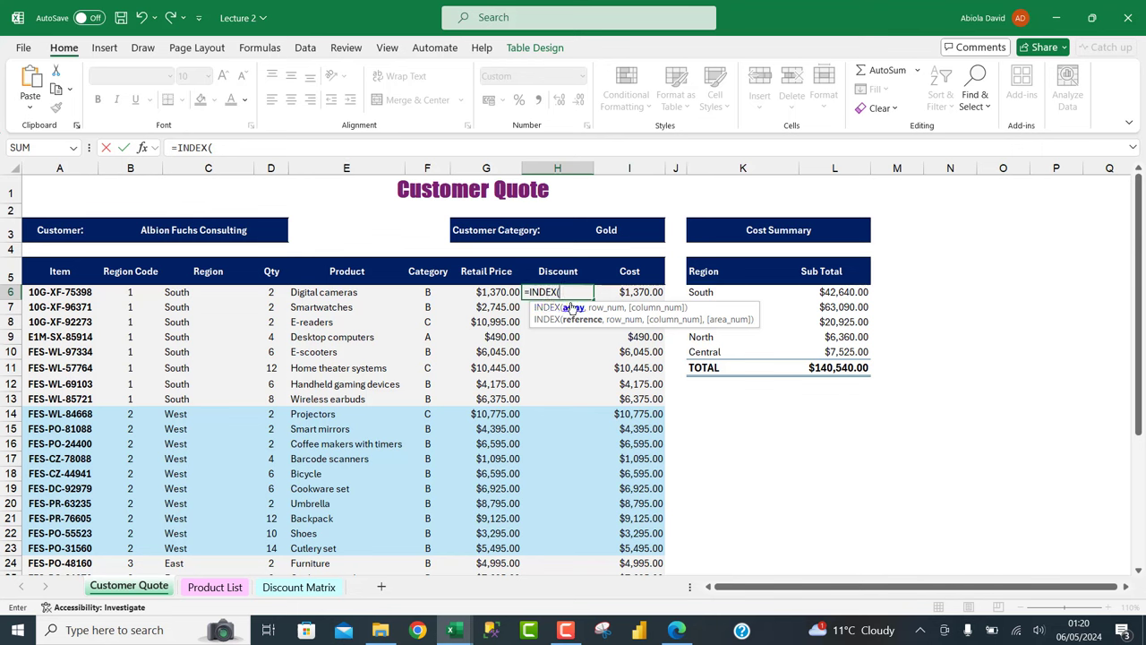
type("disc")
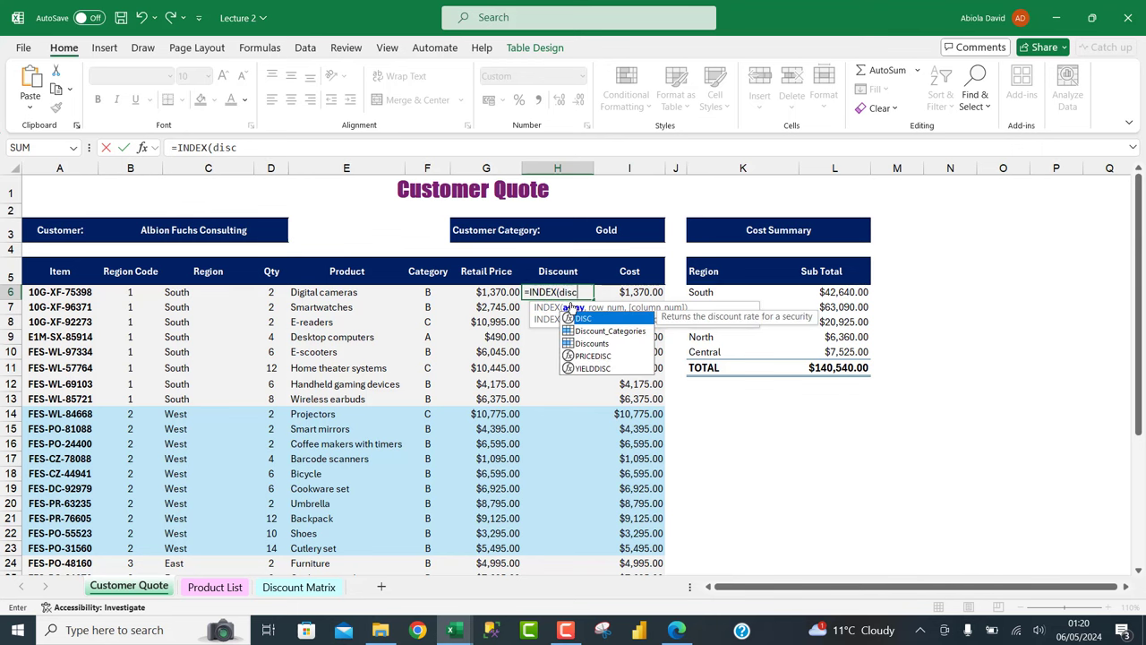
key("Tab")
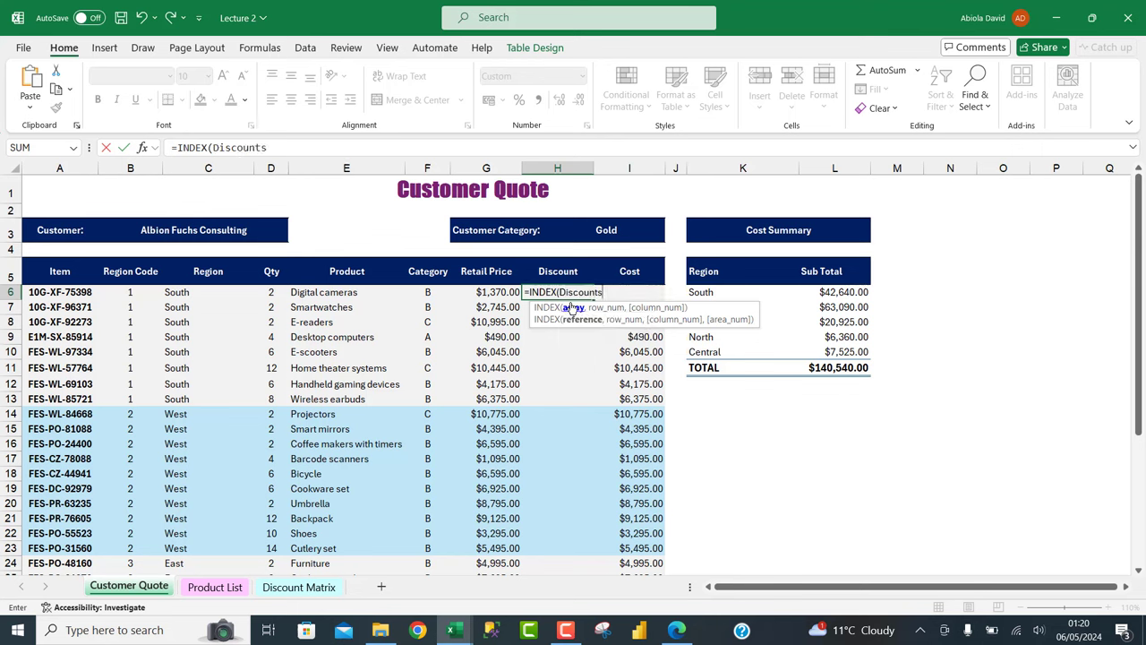
type(",")
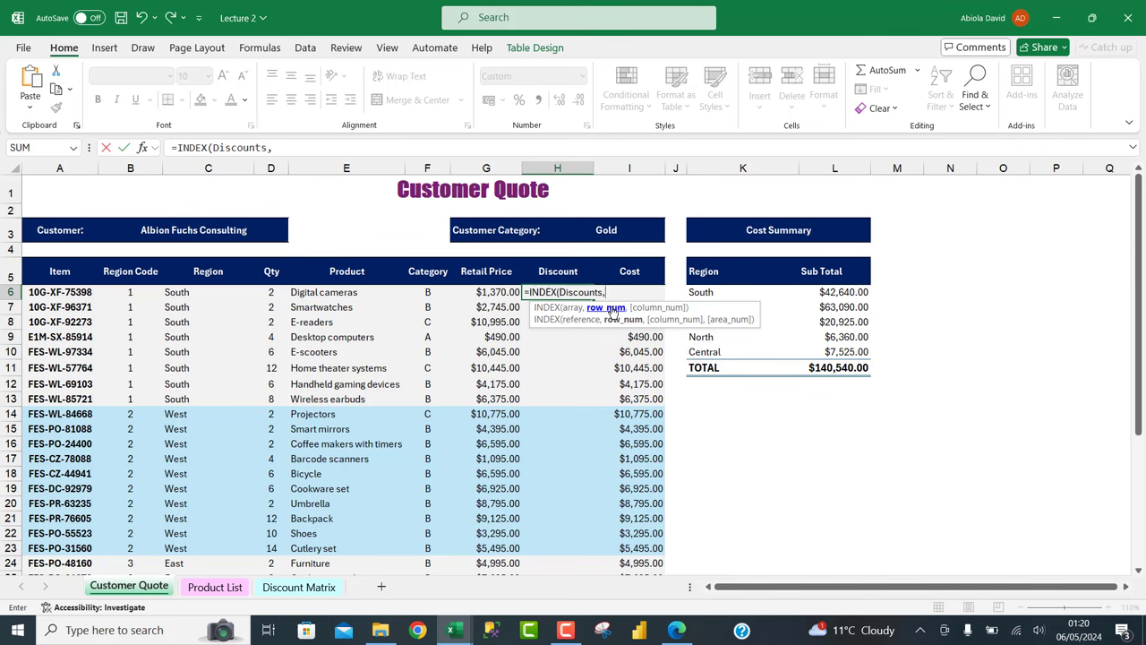
type("mat")
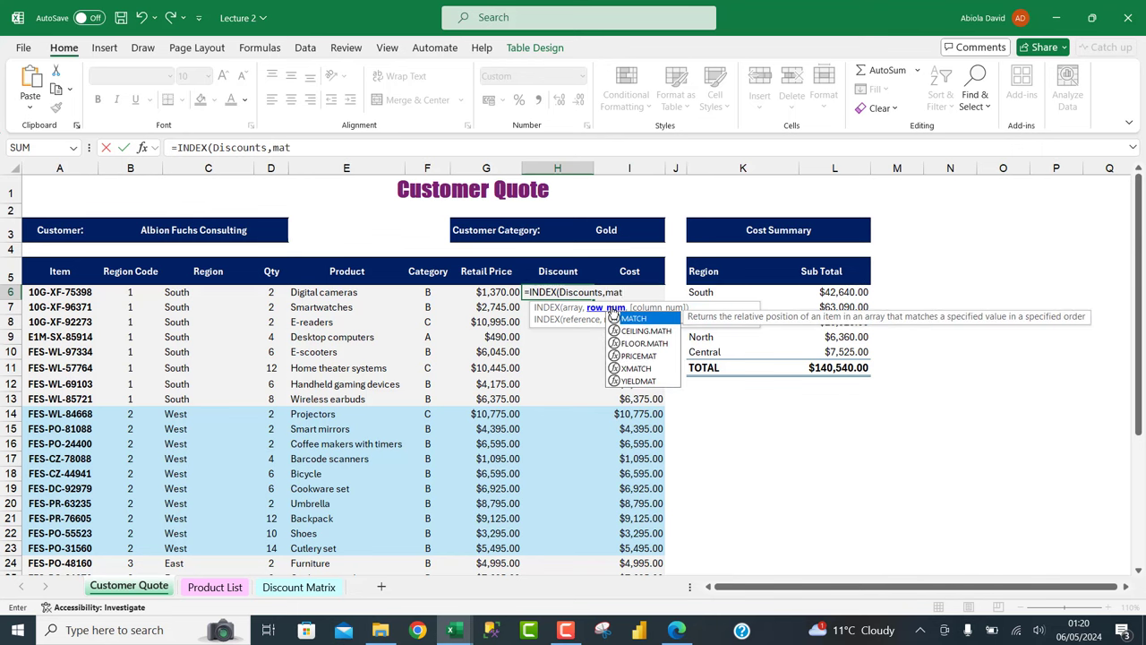
key("Down")
key("Down")
key("Down")
key("Down")
key("Tab")
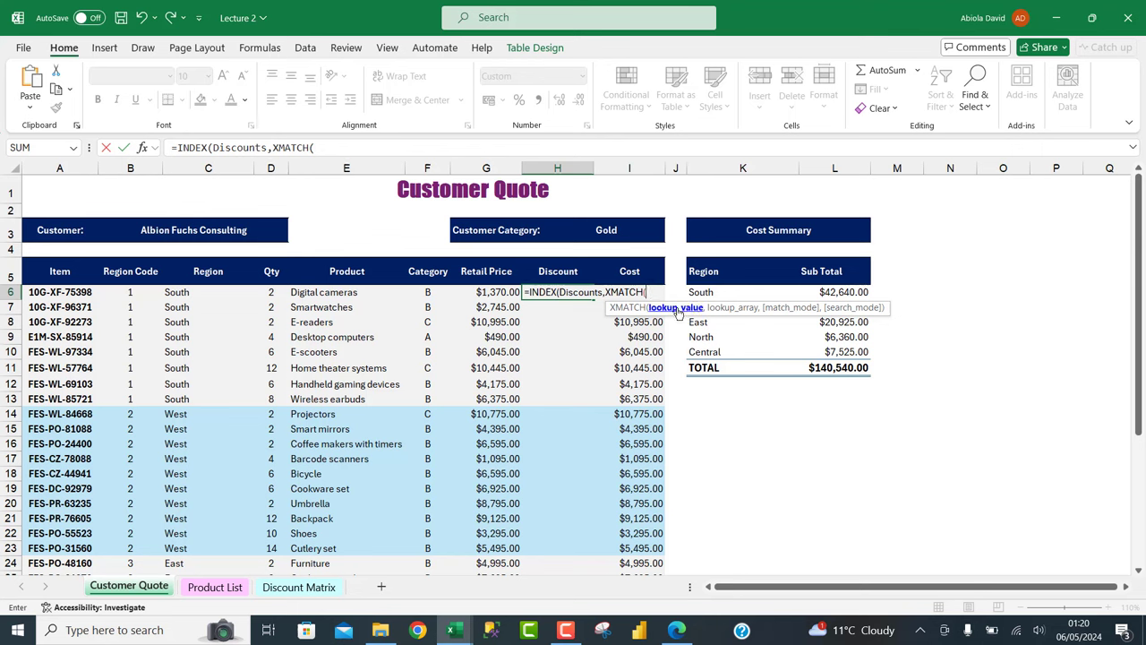
left_click(419, 292)
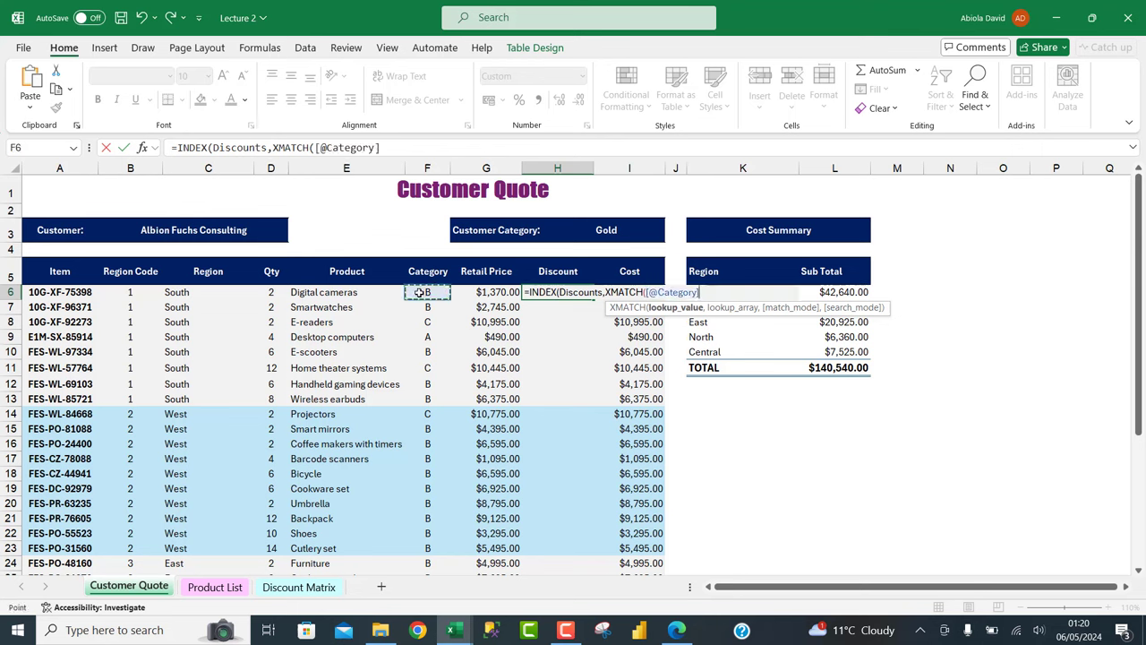
type(",")
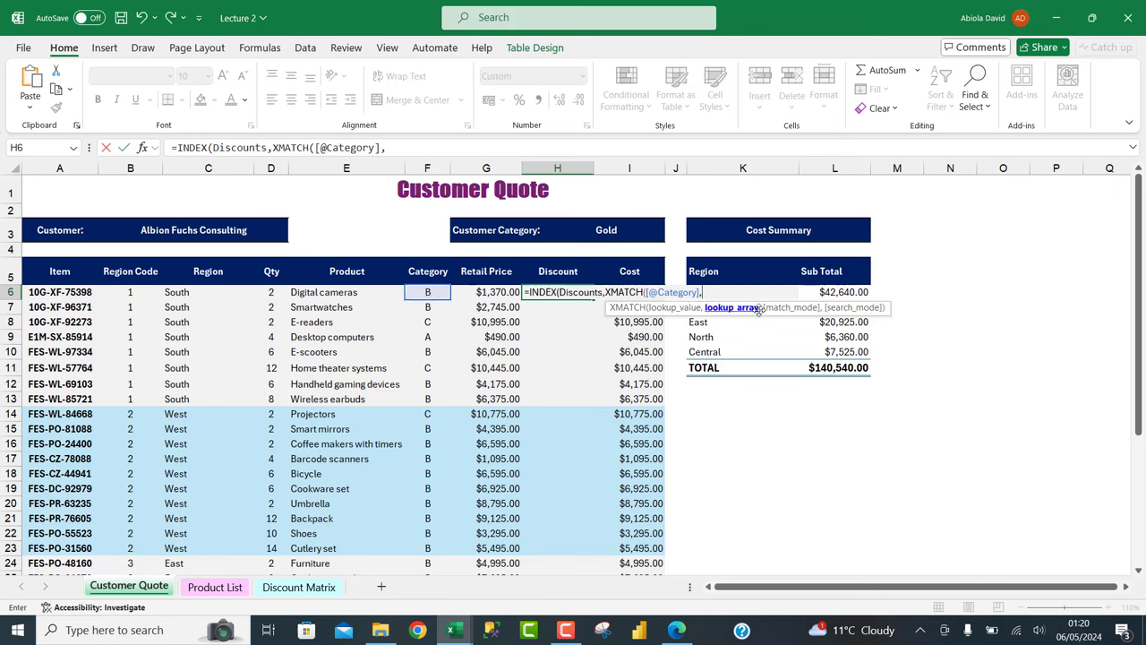
Set the row XMATCH's lookup array to Discount_Categories and close it without a match mode.
type("disc")
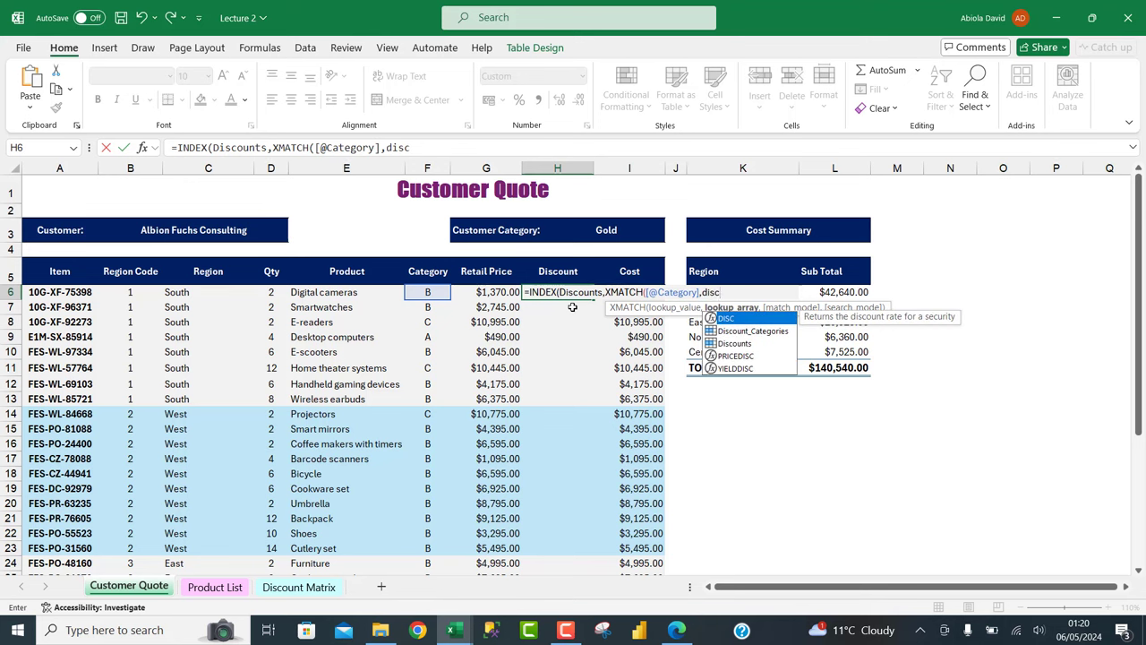
key("Down")
key("Tab")
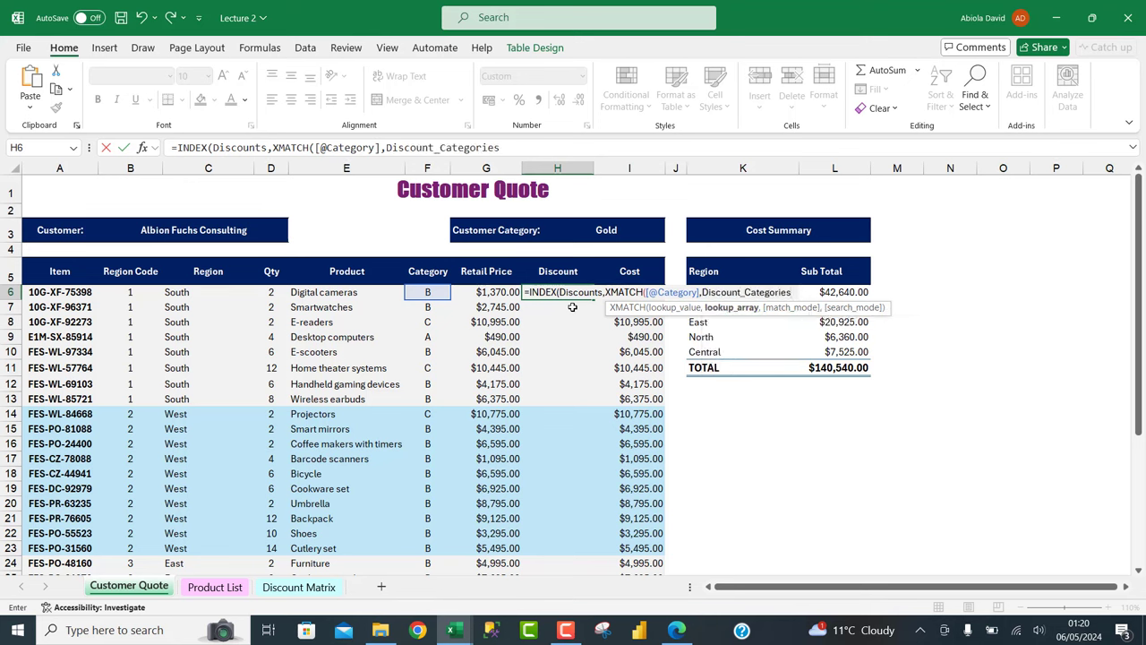
type(",")
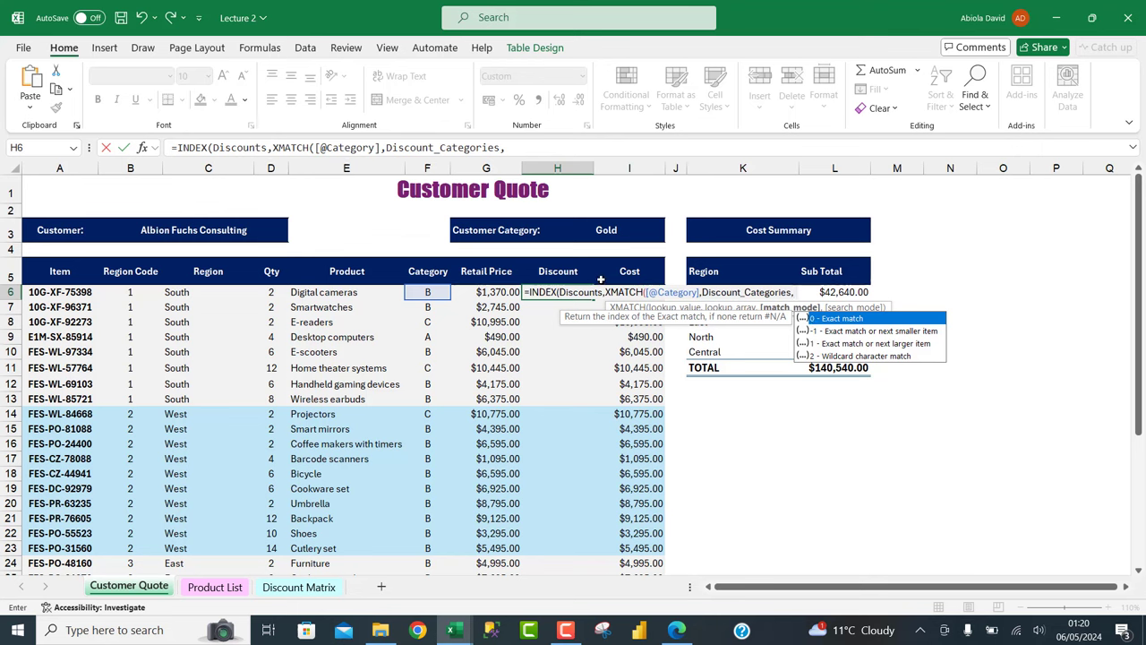
key("BackSpace")
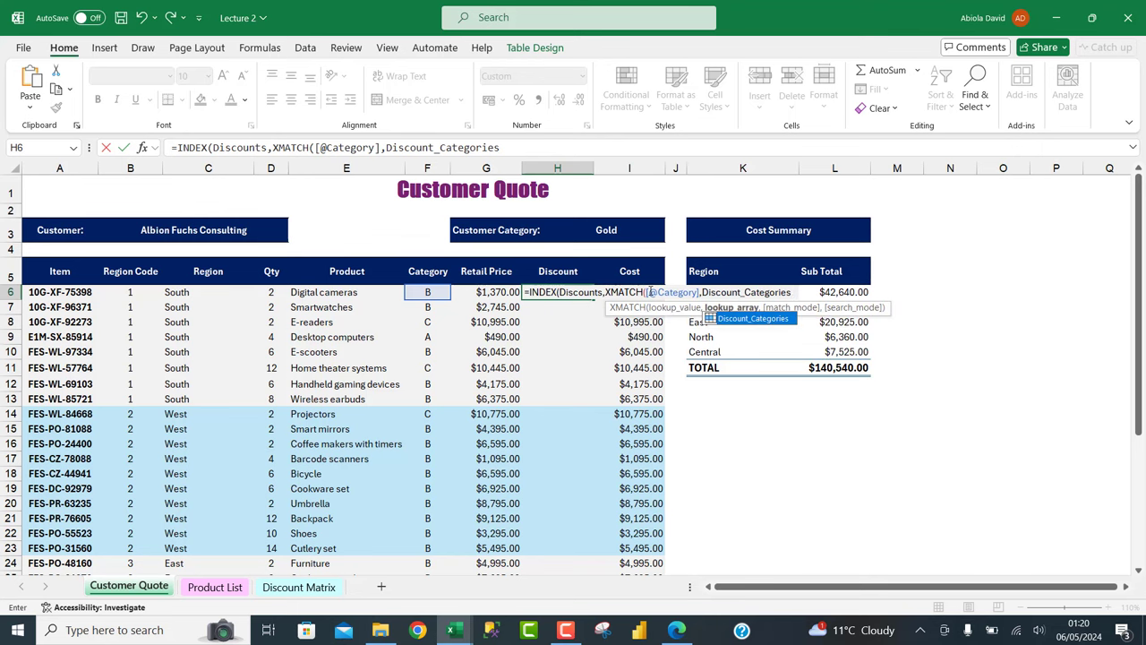
type("),")
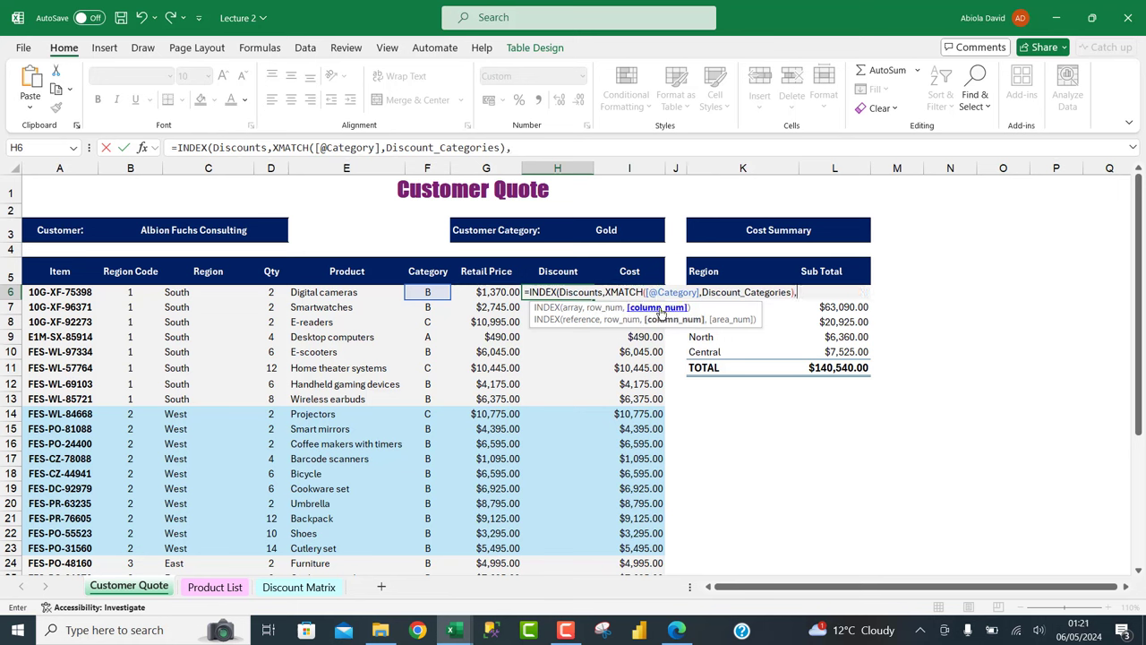
Add a second XMATCH as the INDEX column number, with the customer category cell as absolute lookup value $I$3.
type("xm")
key("Tab")
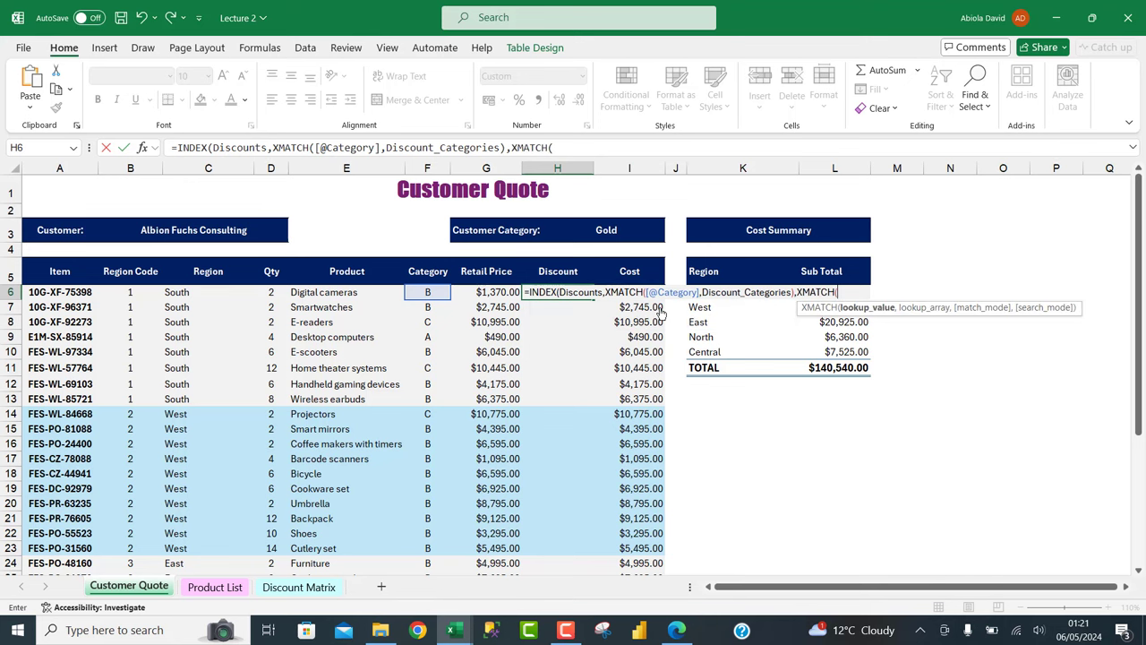
left_click(622, 230)
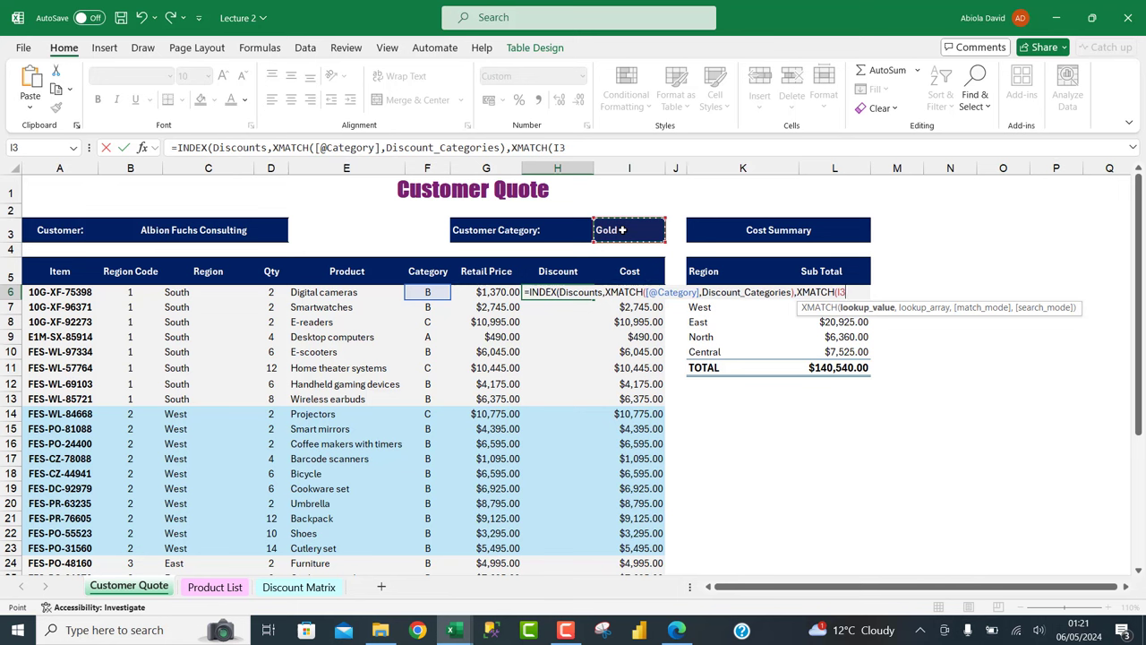
key("F4")
type(",")
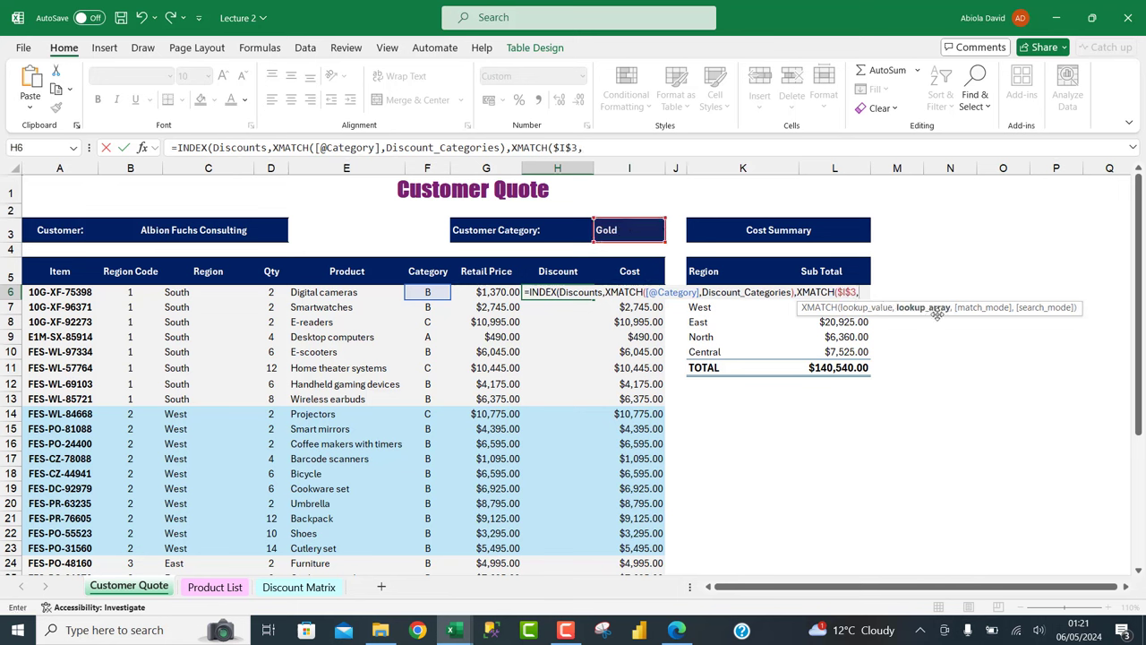
Set the column XMATCH's lookup array to Customer_Categories without a match mode, close both functions and enter the H6 formula.
type("cus")
double_click(937, 317)
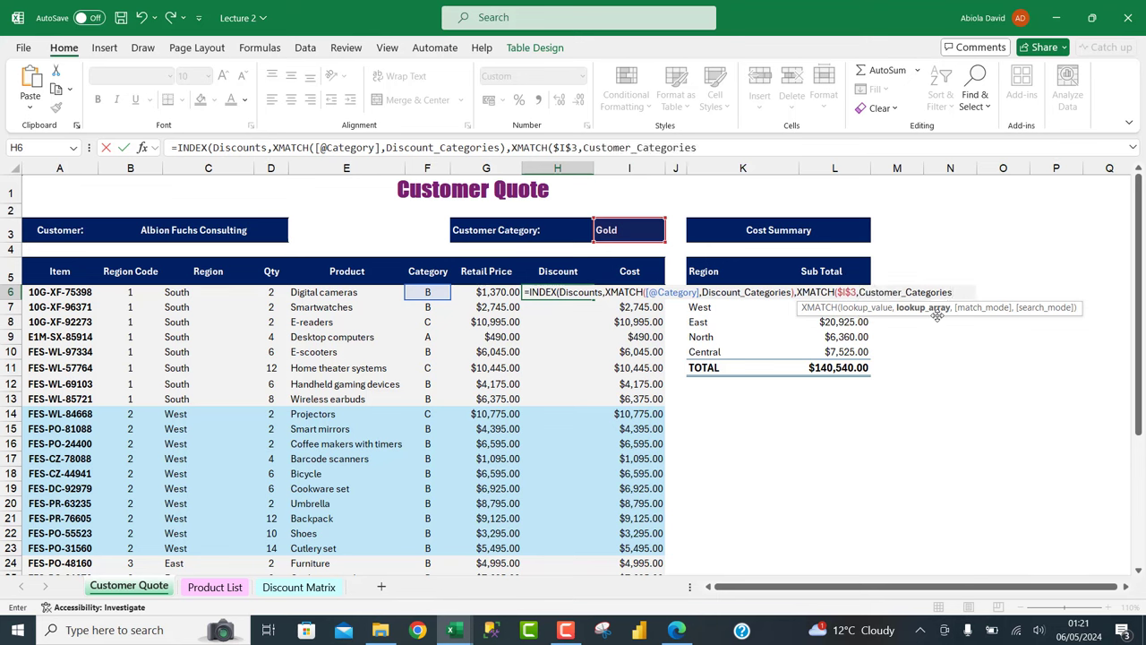
type(",")
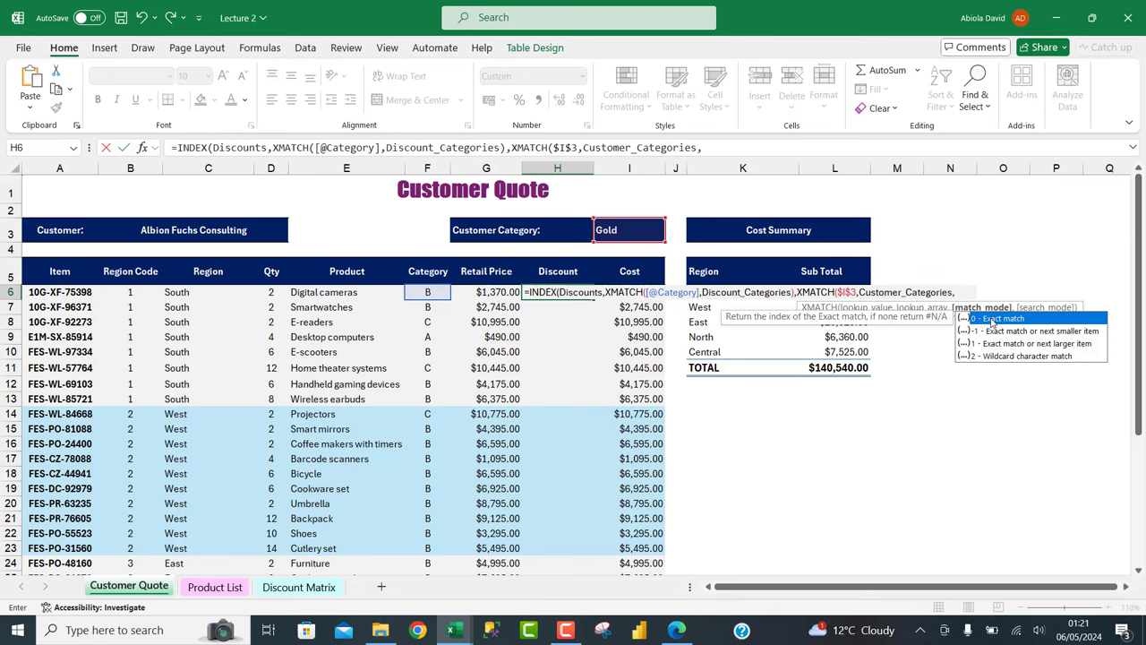
key("BackSpace")
type(")")
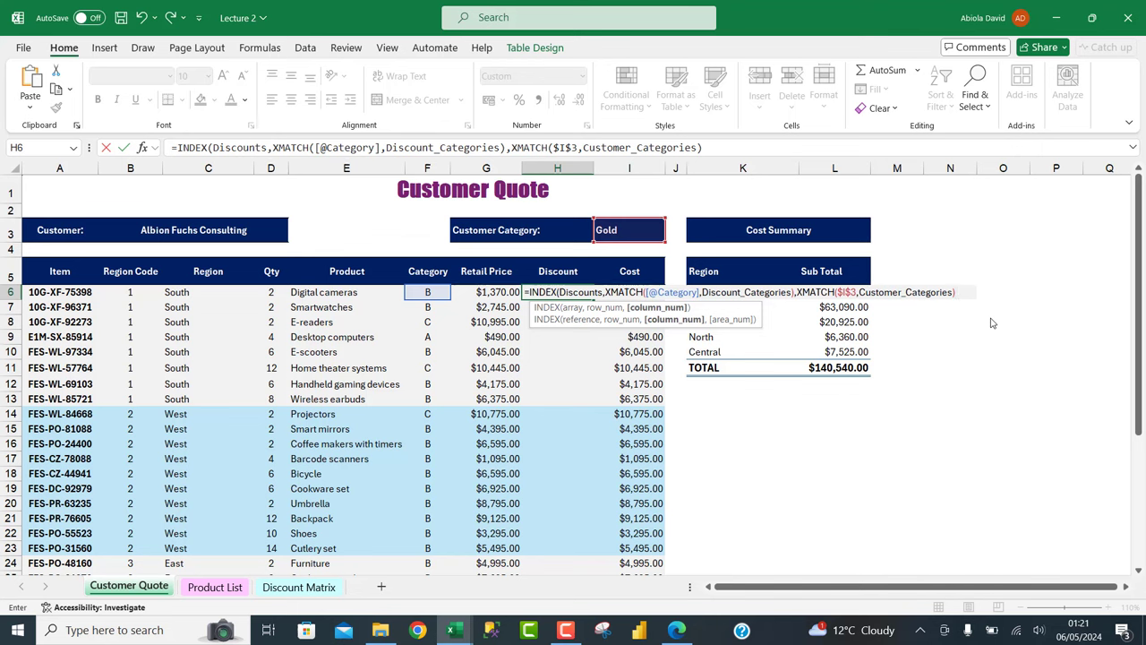
type(")")
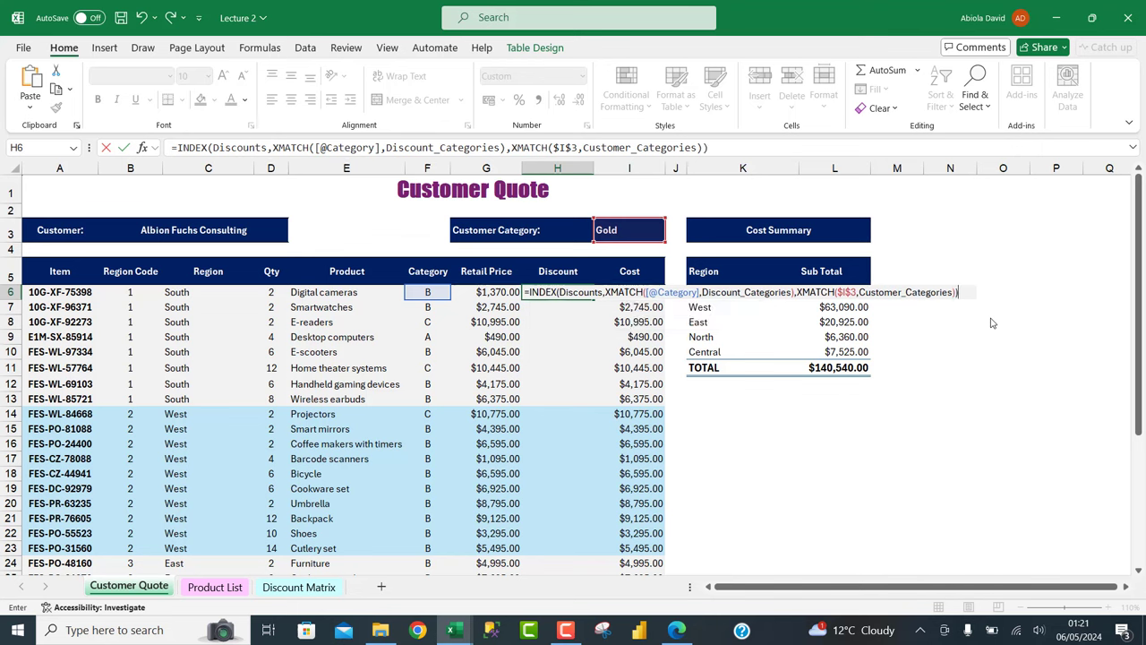
key("ctrl+Return")
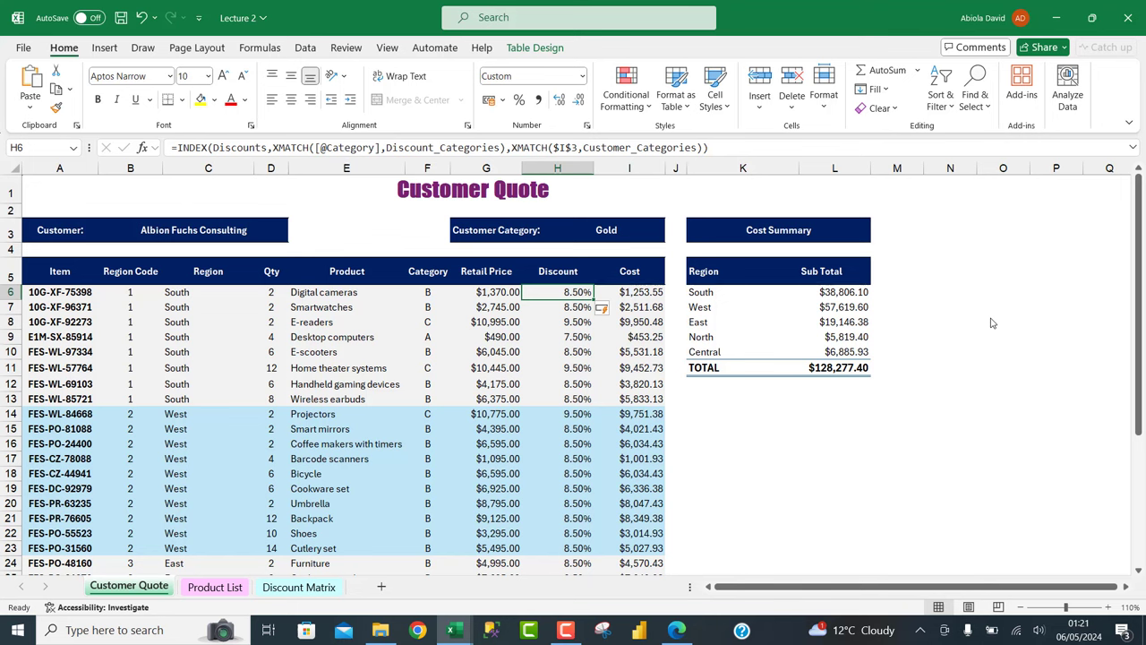
Check several filled discounts in column H against the customer category in I3 and the product categories in column F.
left_click(566, 318)
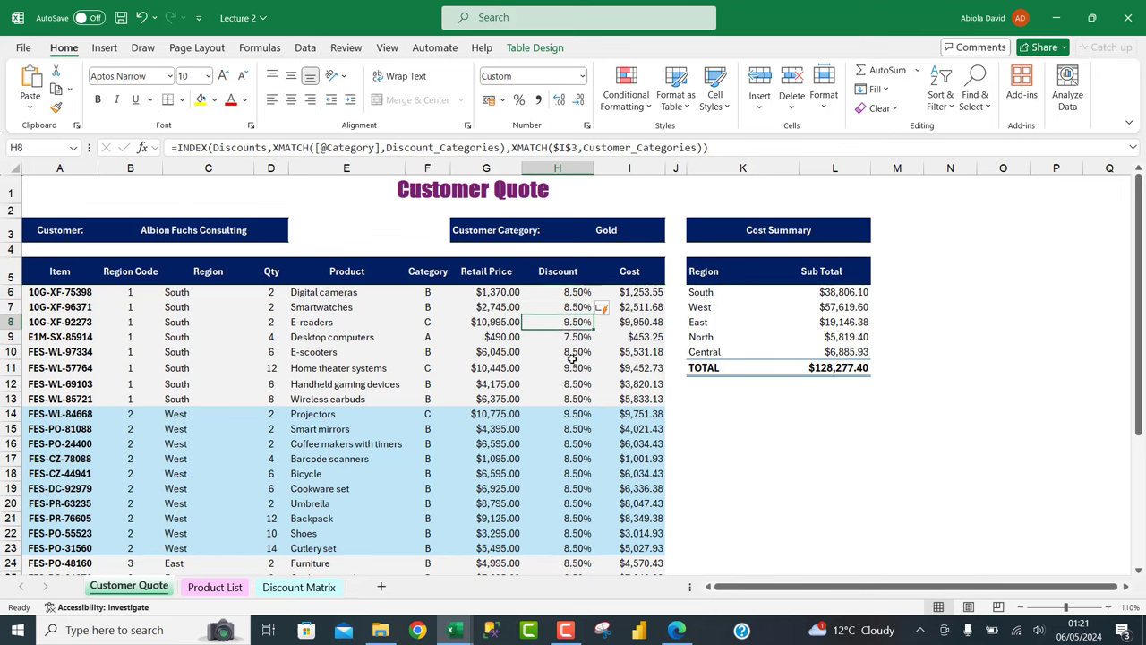
left_click(570, 365)
left_click(569, 443)
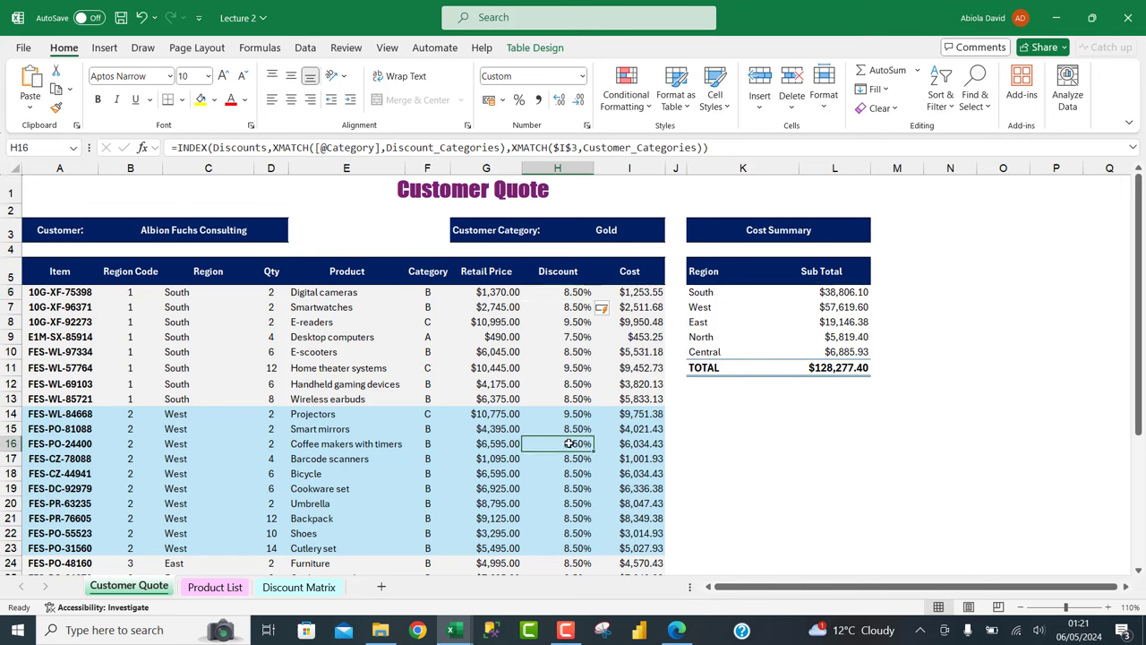
left_click(626, 230)
left_click(429, 318)
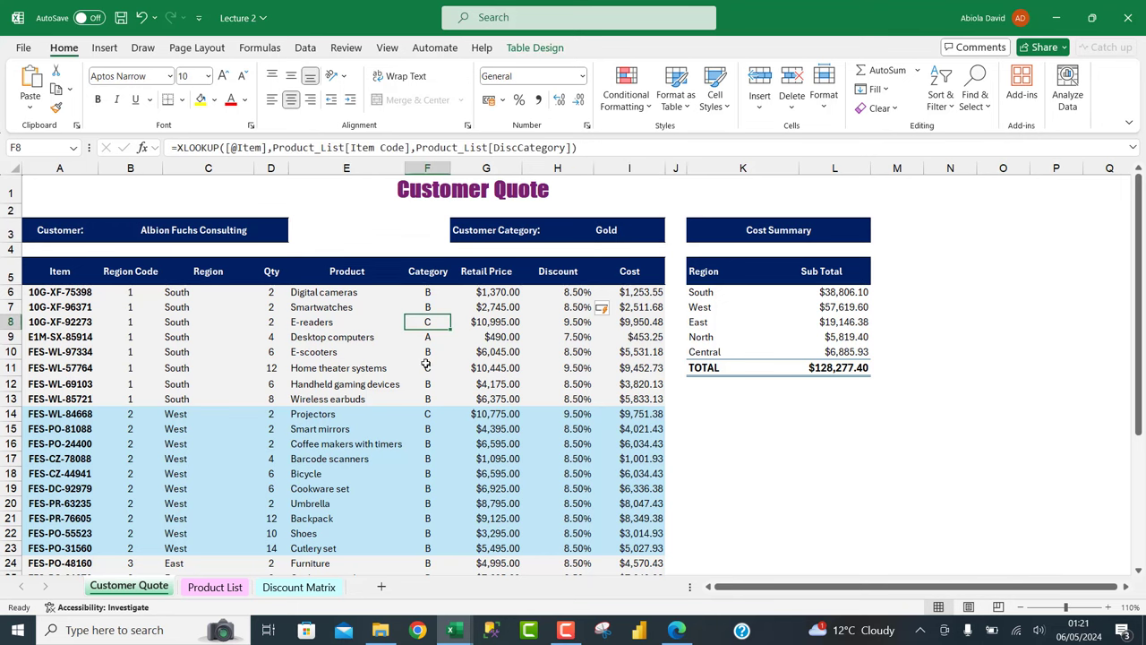
Review product categories in column F, the Cost Summary total, the Qty values and the Retail Price values.
left_click(427, 366)
left_click(426, 459)
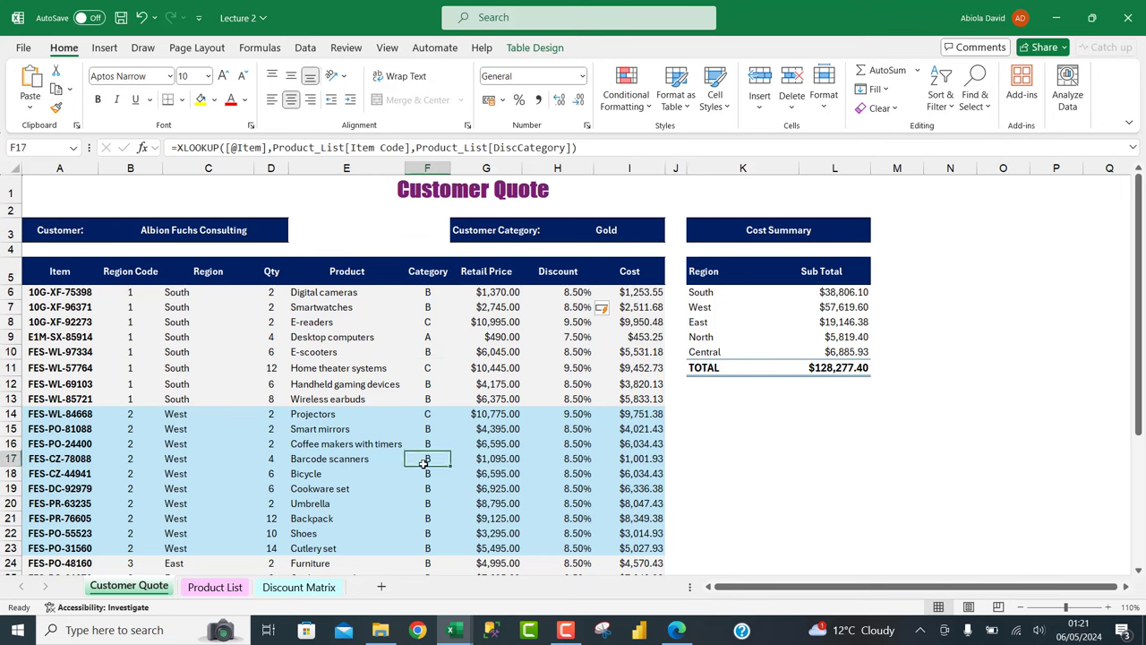
left_click(809, 369)
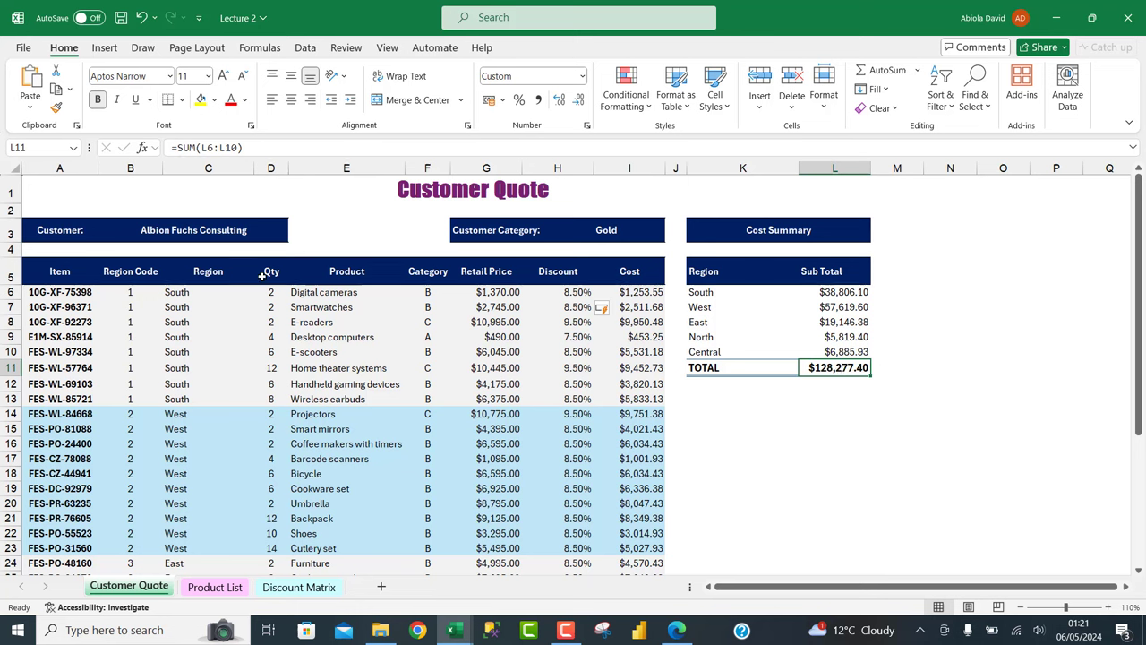
left_click_drag(271, 294, 268, 542)
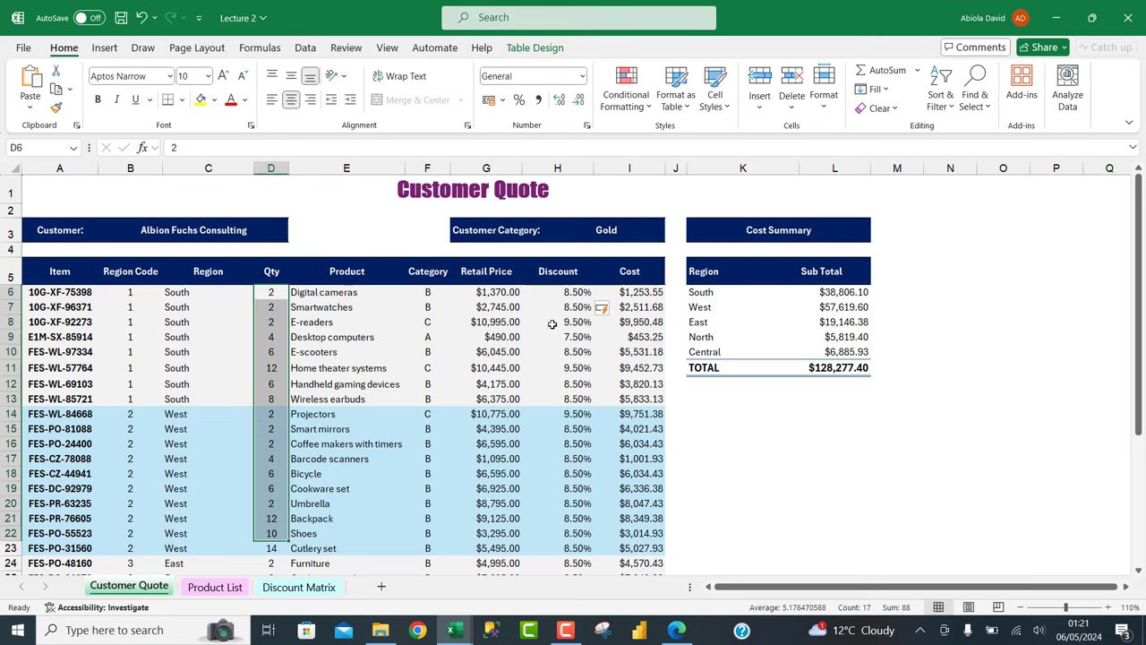
left_click_drag(505, 290, 503, 483)
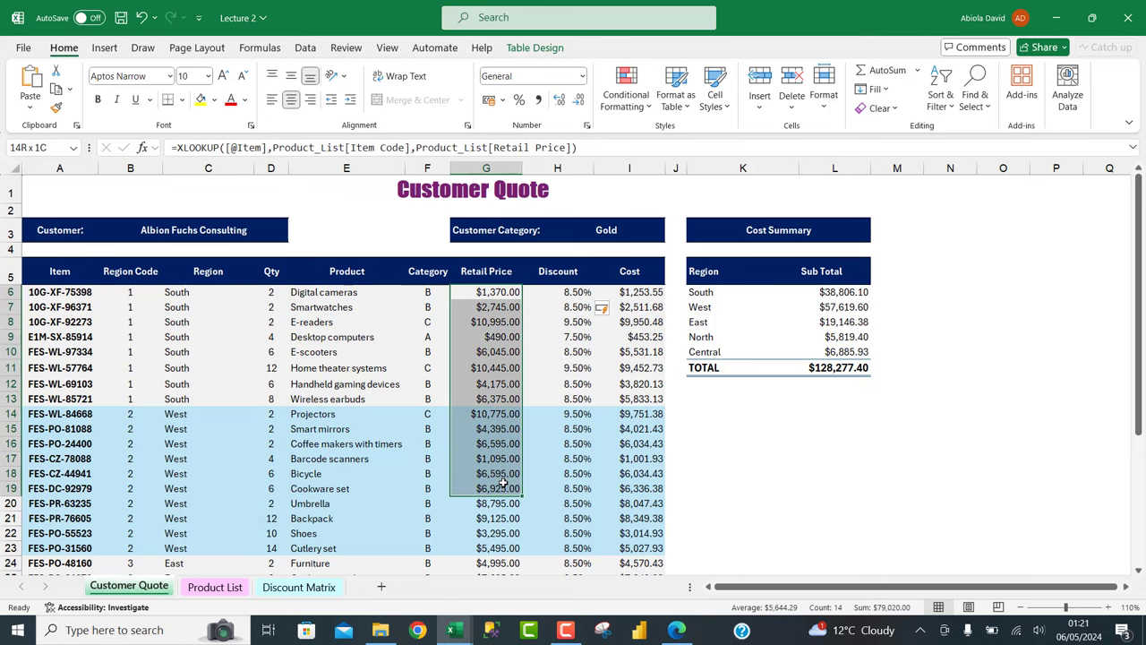
left_click(499, 294)
double_click(501, 294)
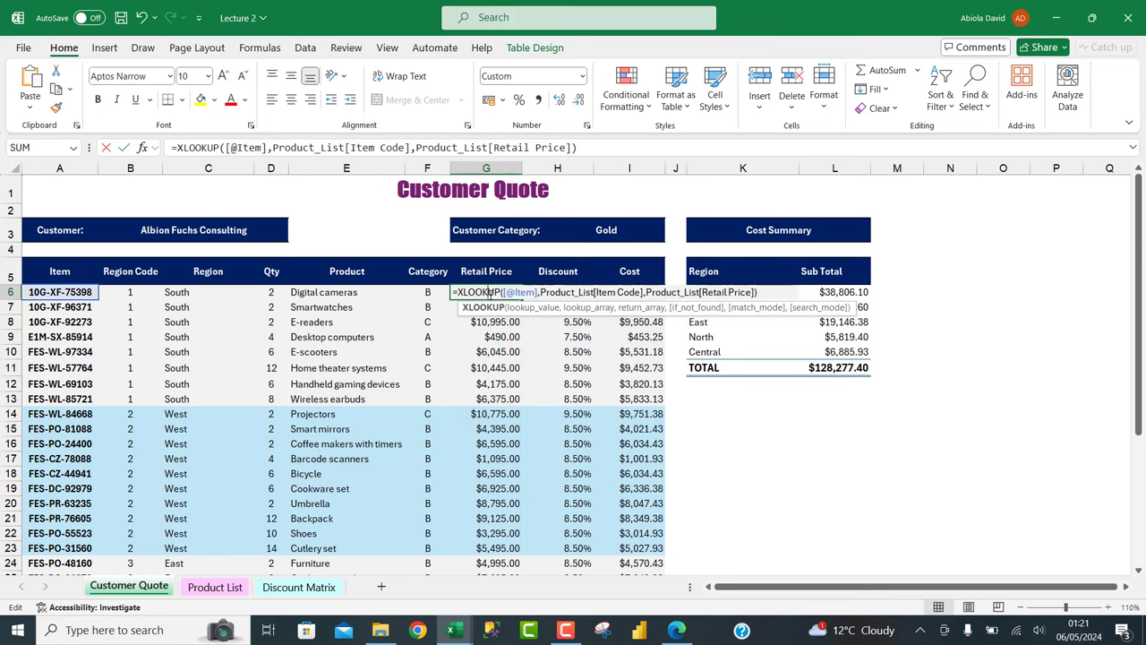
left_click(775, 293)
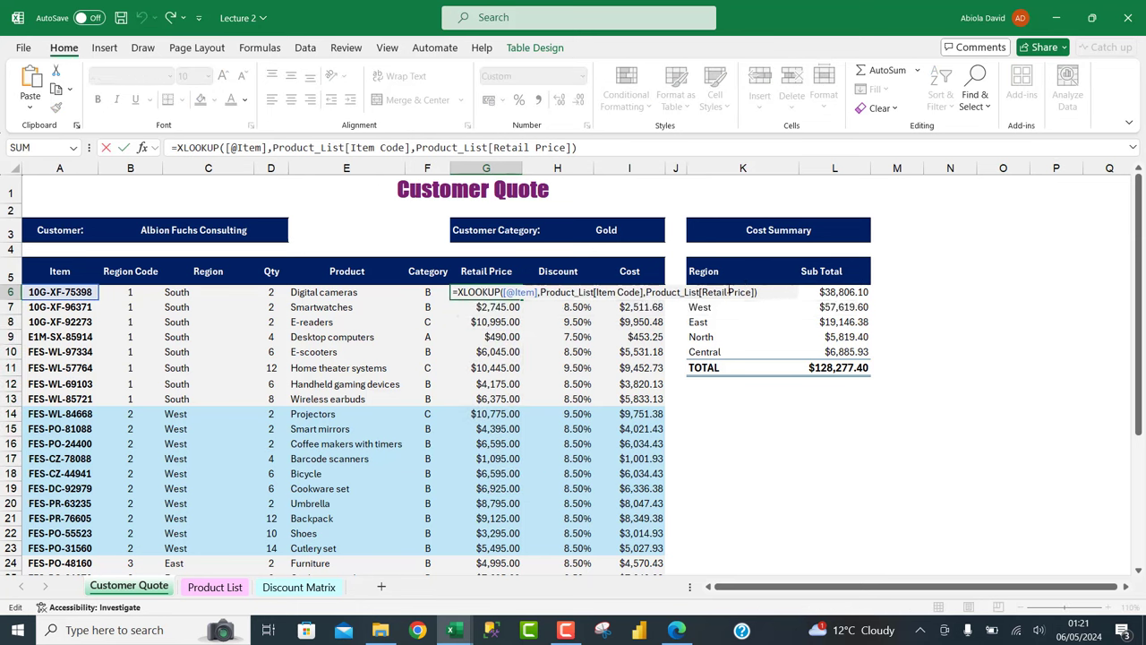
left_click_drag(728, 292, 755, 292)
type("*")
left_click(267, 292)
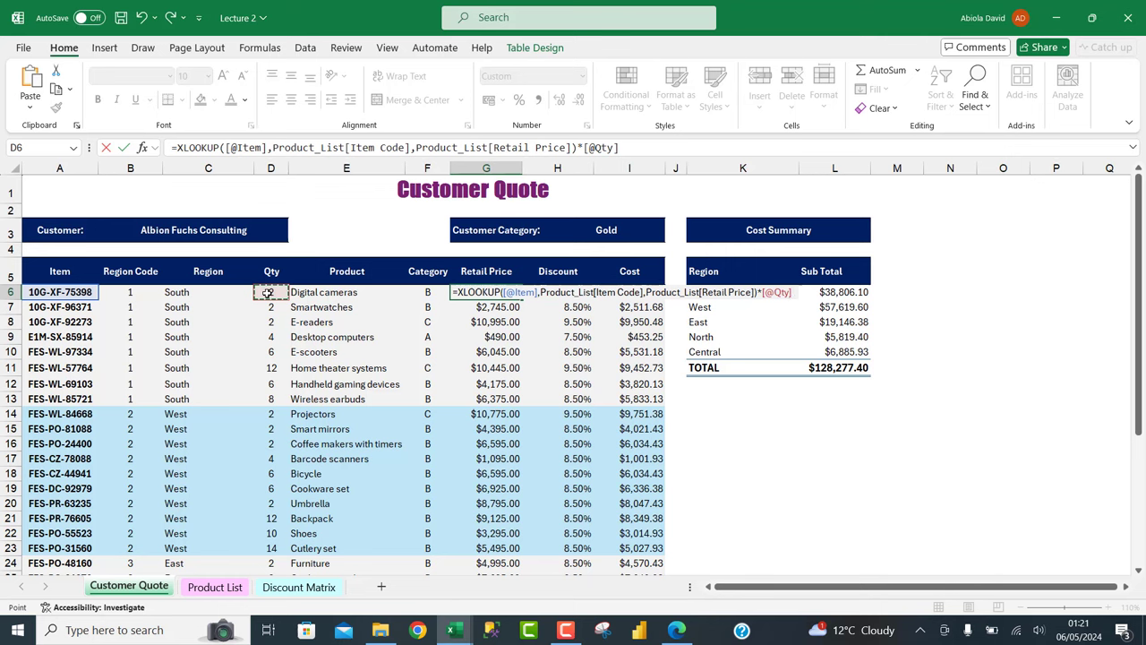
key("ctrl+Return")
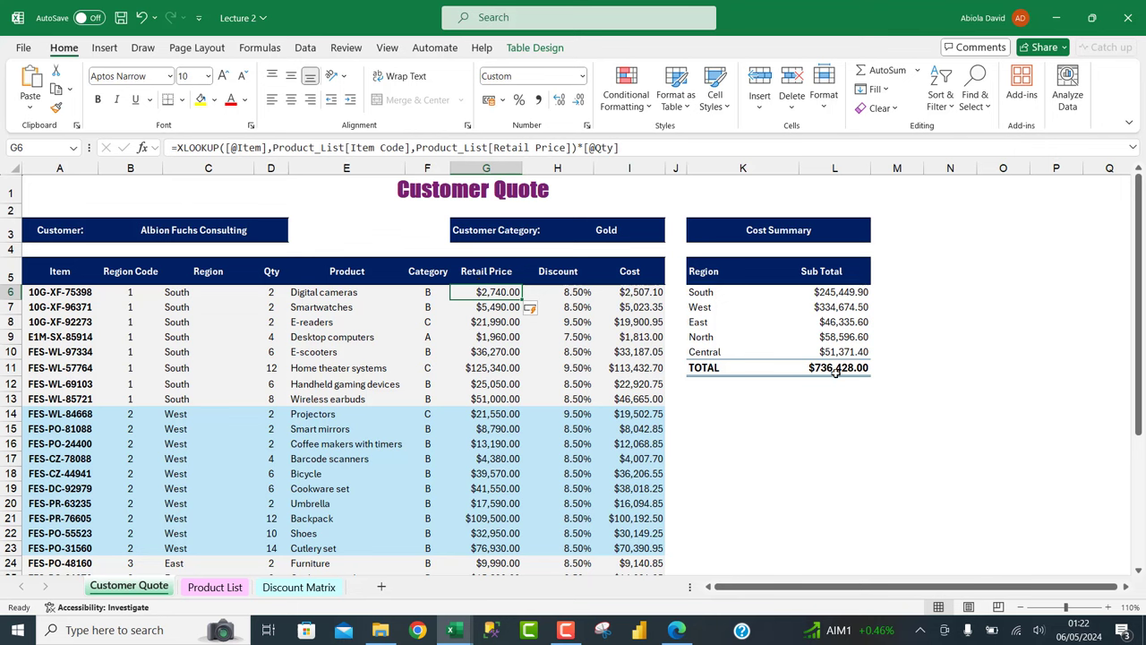
Check the regional subtotals and the overall total in the Cost Summary.
left_click_drag(841, 293, 842, 338)
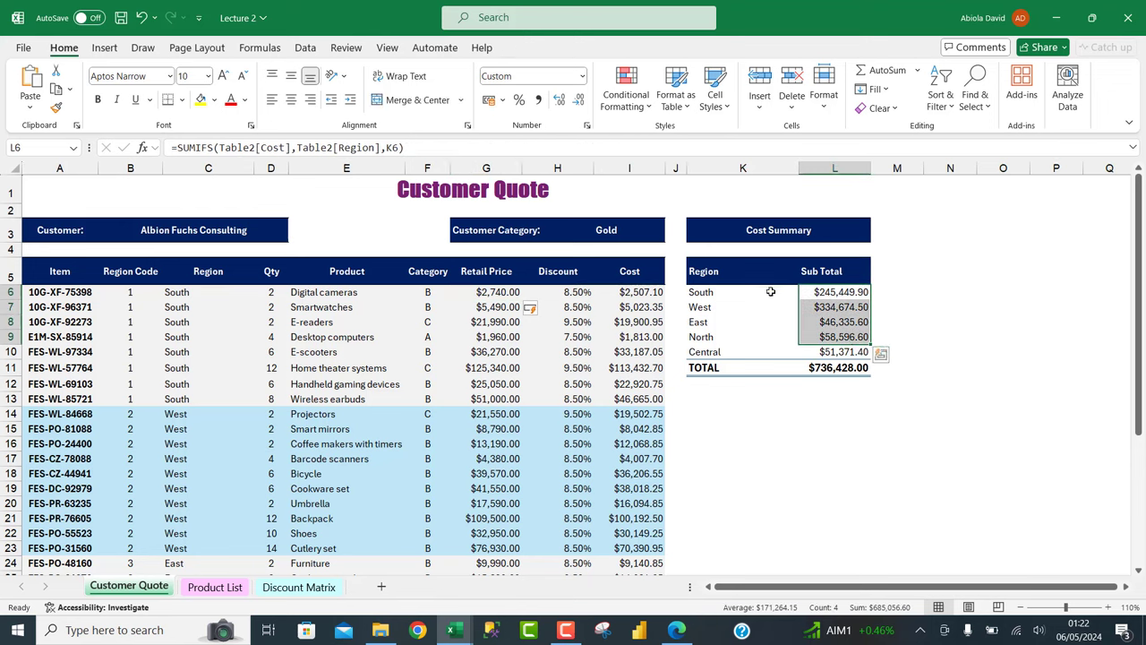
left_click(836, 368)
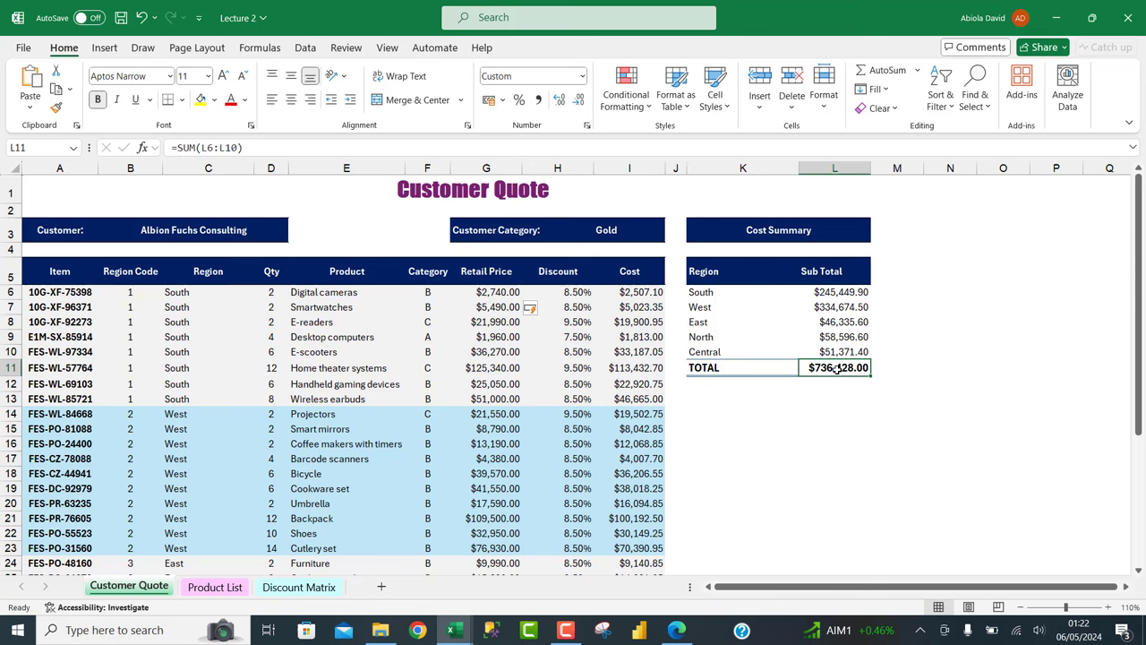
left_click(566, 629)
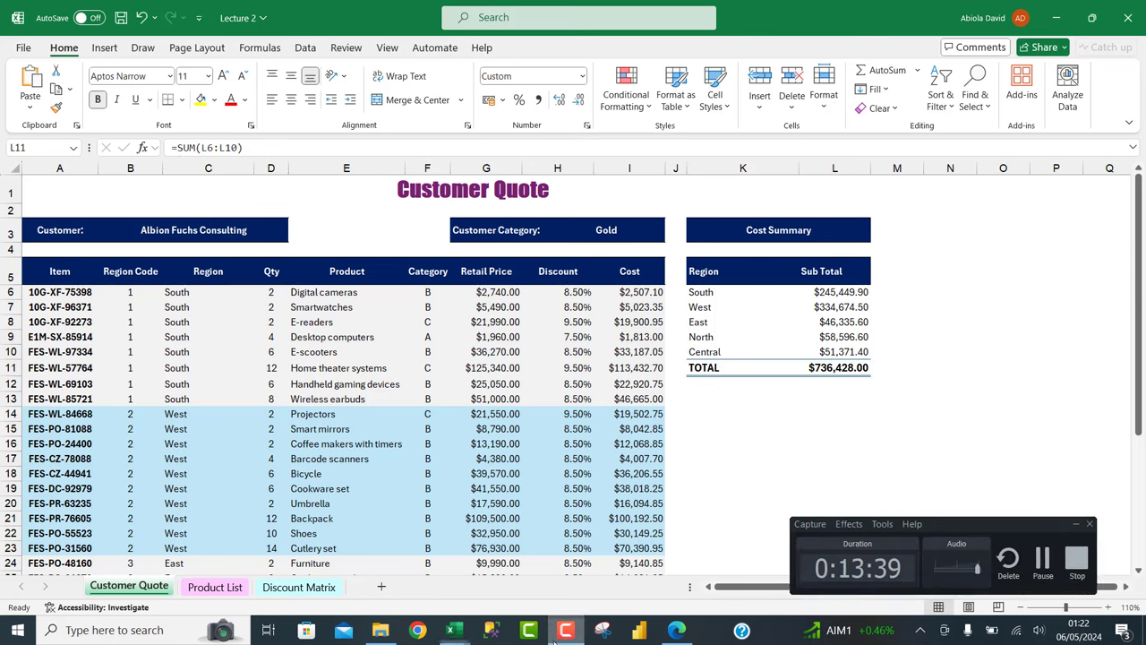